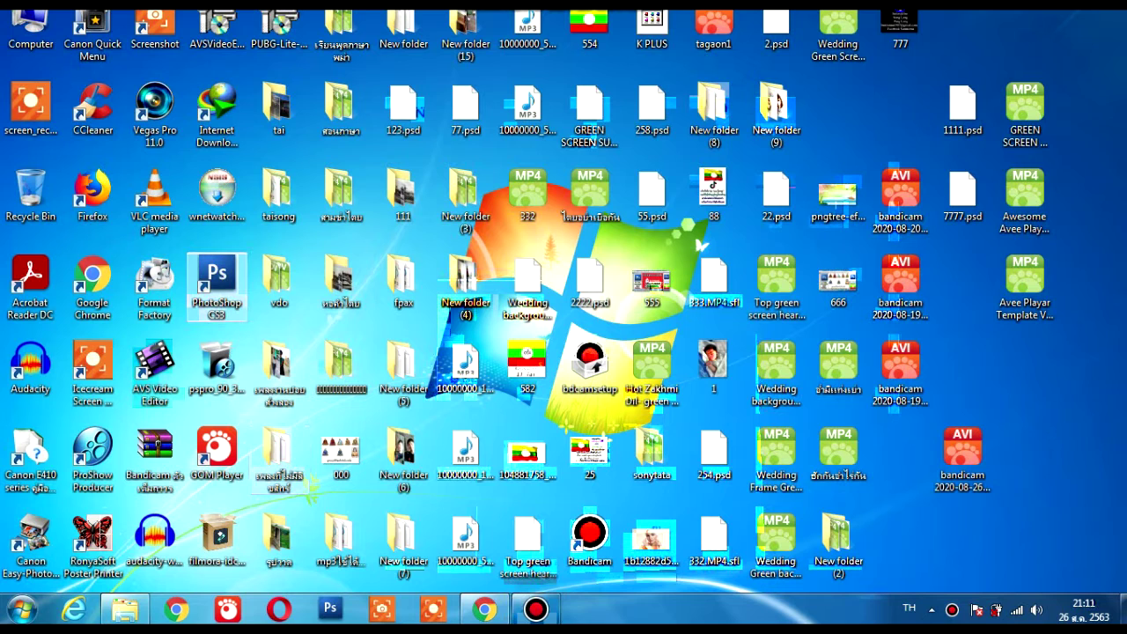
# Step: Launch Photoshop CS3 with English keyboard input and create a new blank portrait document using the offered settings
pyautogui.hotkey('alt', 'shift')
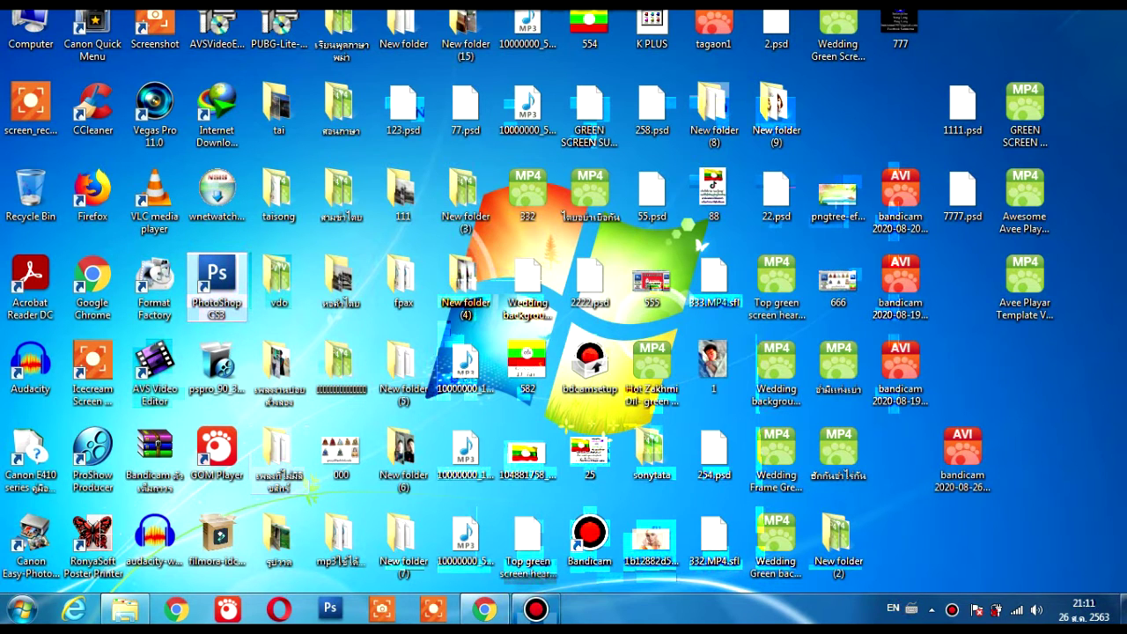
pyautogui.doubleClick(216, 280)
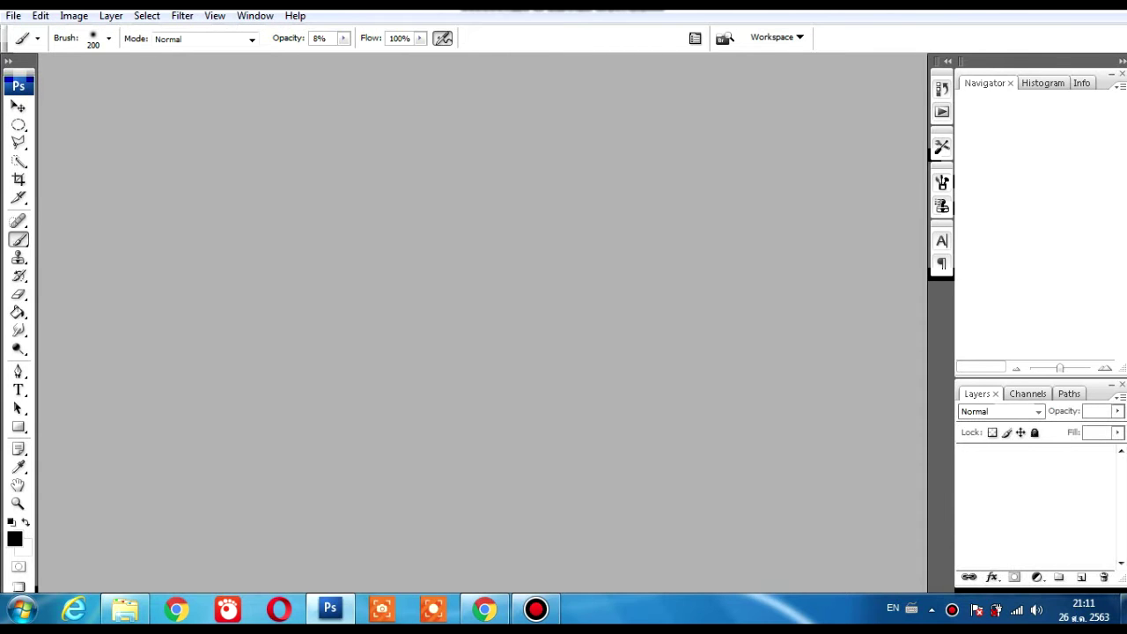
pyautogui.click(13, 16)
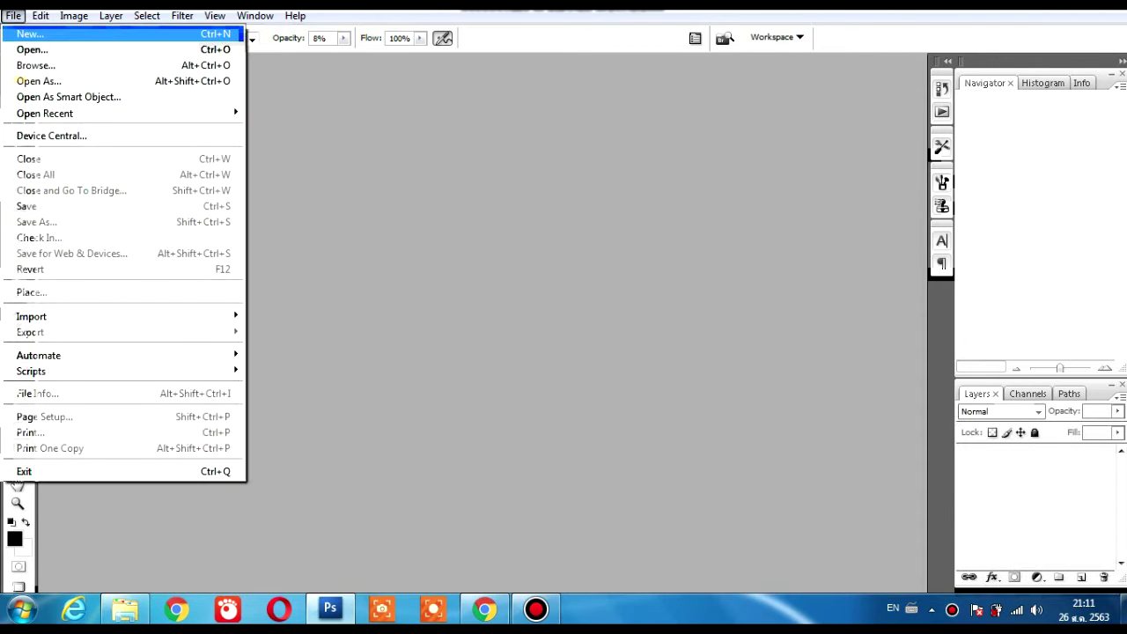
pyautogui.click(32, 33)
pyautogui.press('Return')
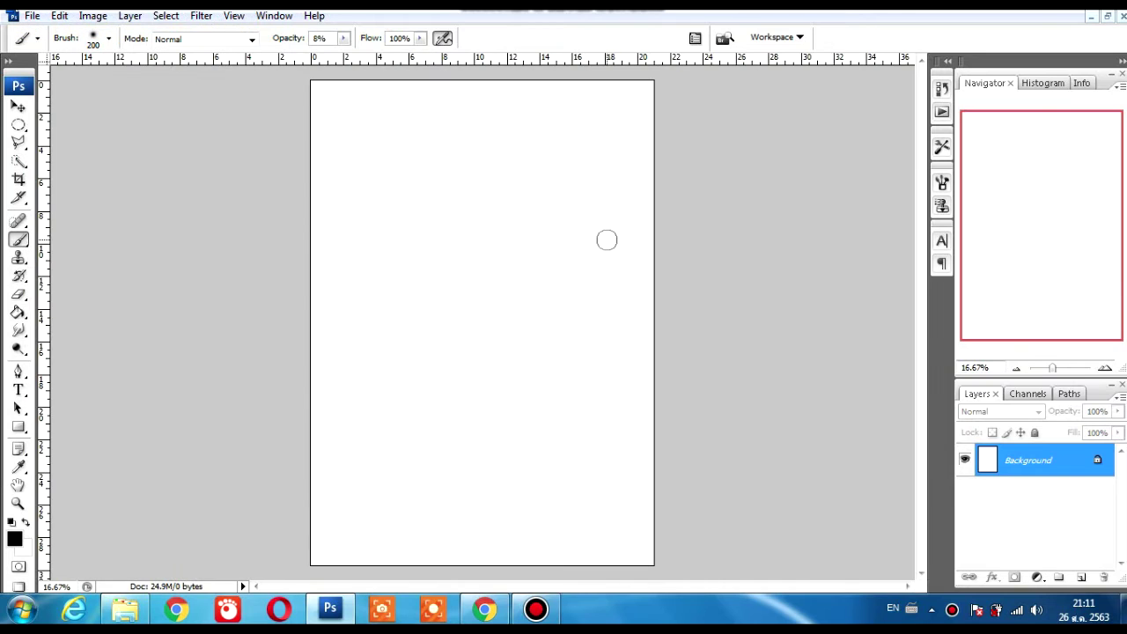
pyautogui.hotkey('alt', 'f')
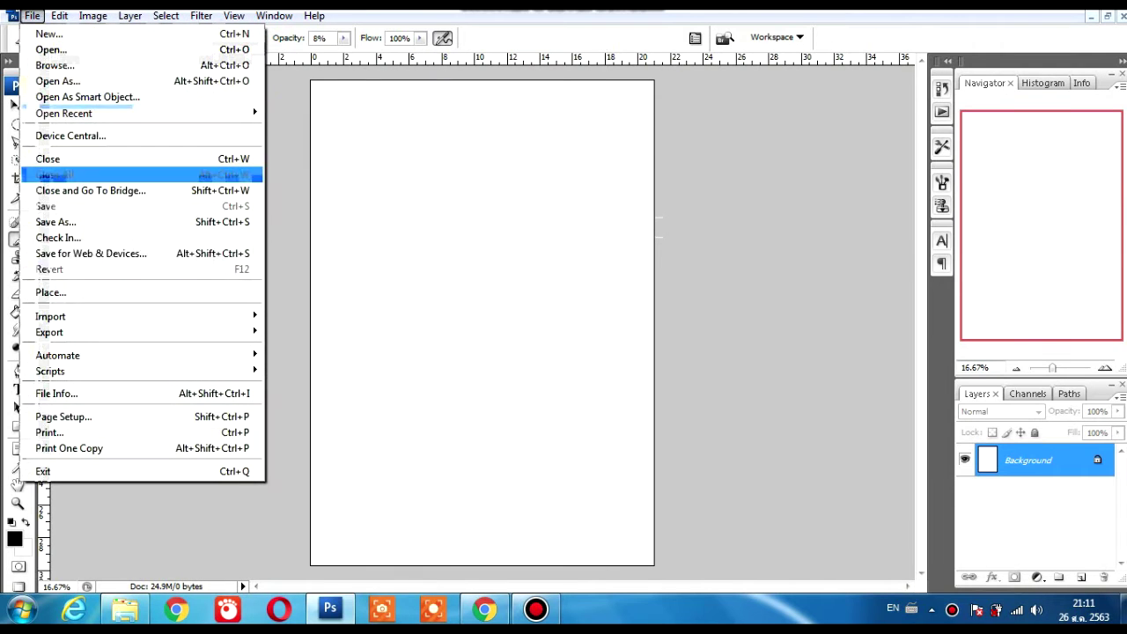
pyautogui.press('Return')
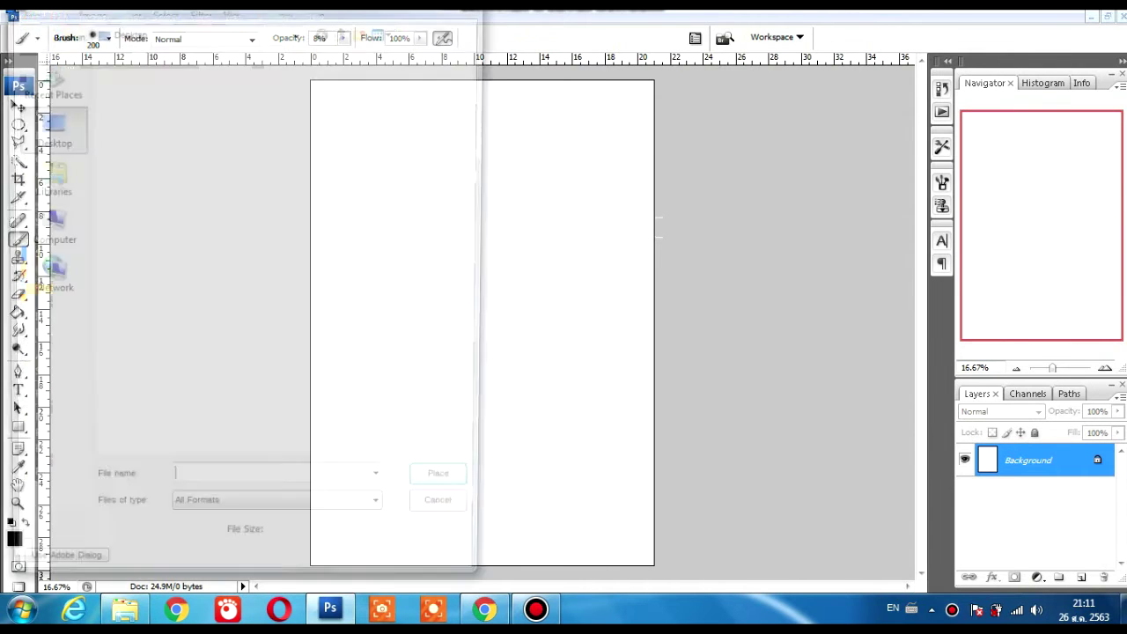
pyautogui.scroll(-10, 286, 259)
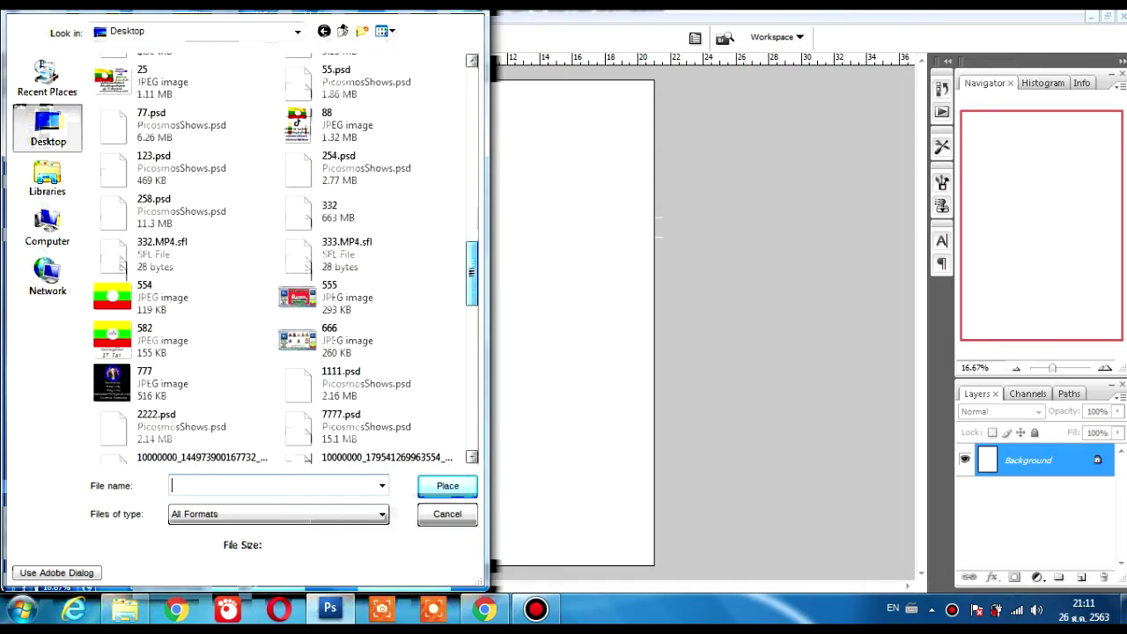
pyautogui.scroll(-6, 286, 259)
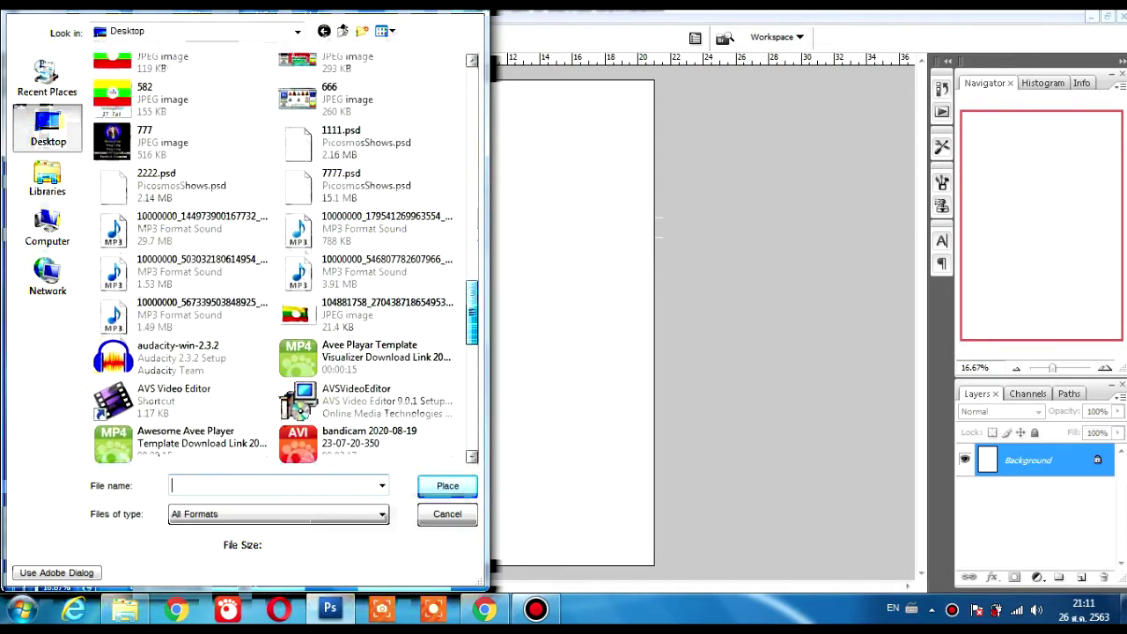
pyautogui.scroll(-7, 286, 259)
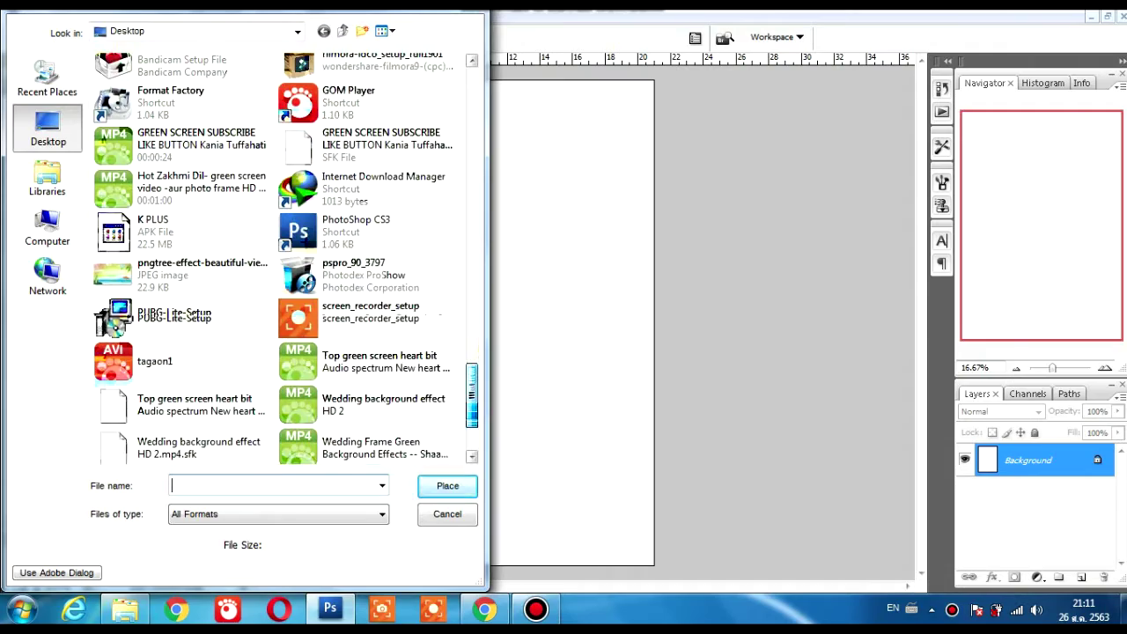
pyautogui.scroll(18, 302, 430)
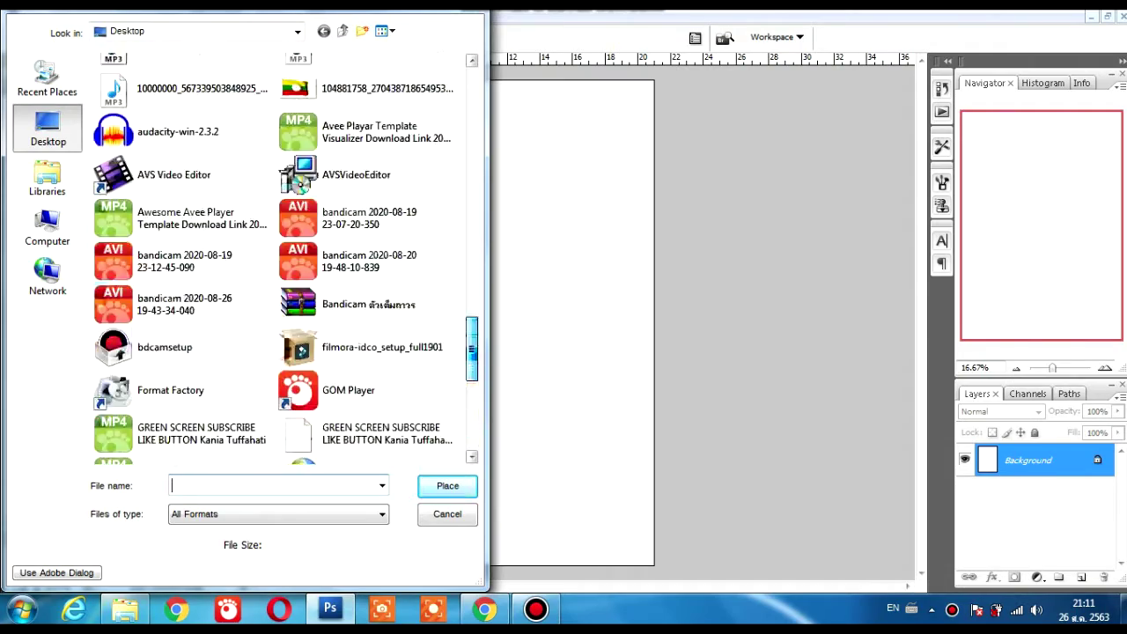
pyautogui.scroll(5, 303, 430)
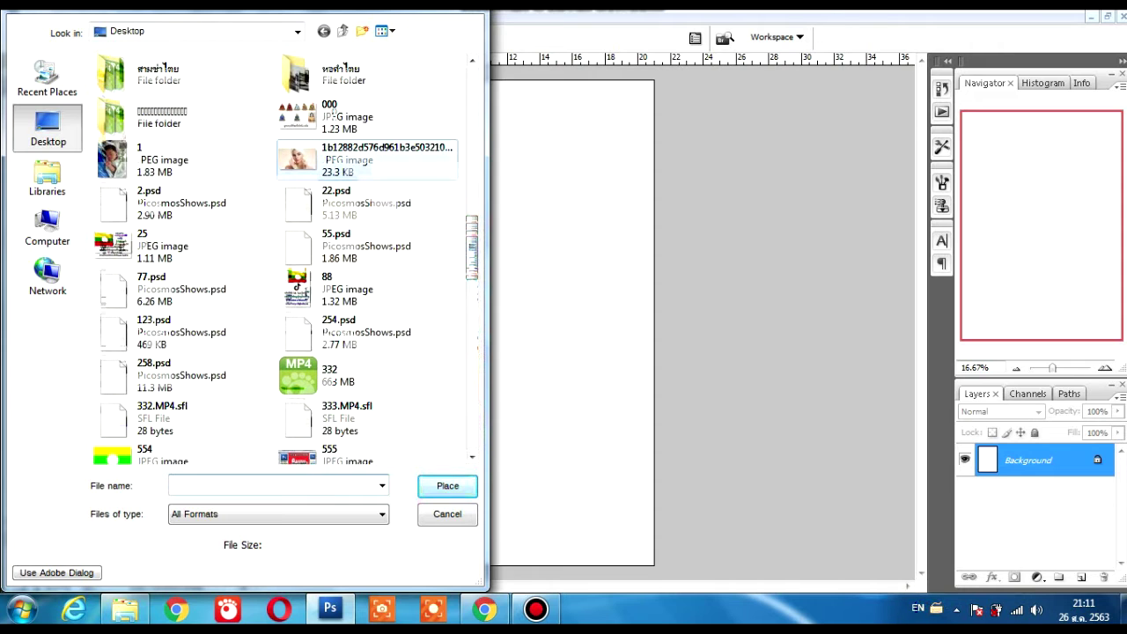
pyautogui.click(447, 514)
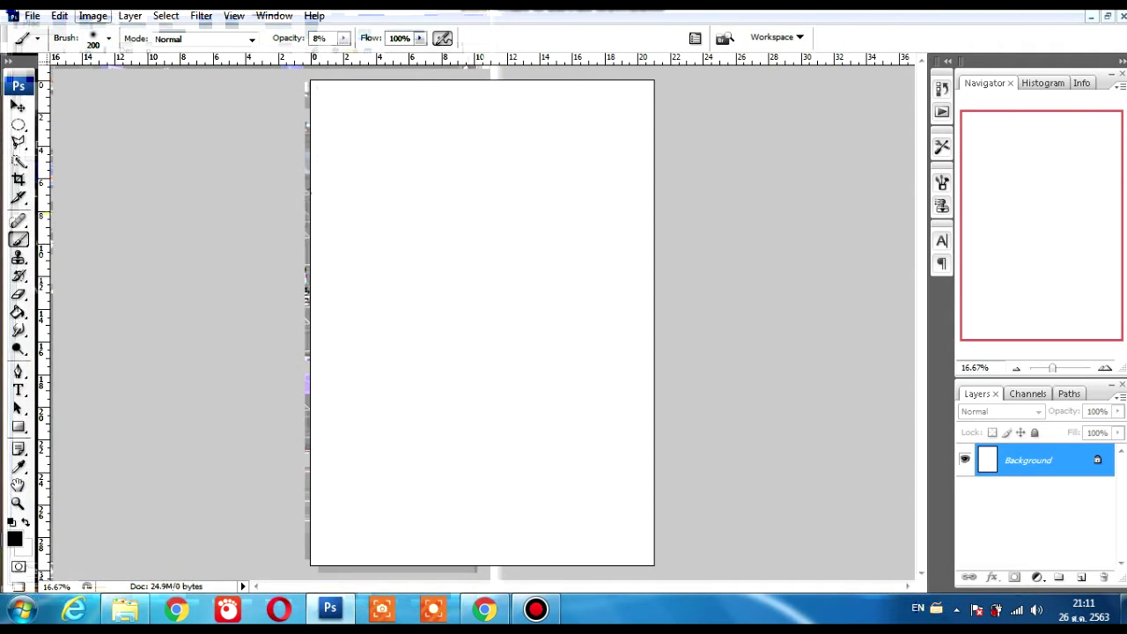
# Step: Rotate the canvas 90° CCW into landscape orientation
pyautogui.click(93, 16)
pyautogui.moveTo(132, 182)
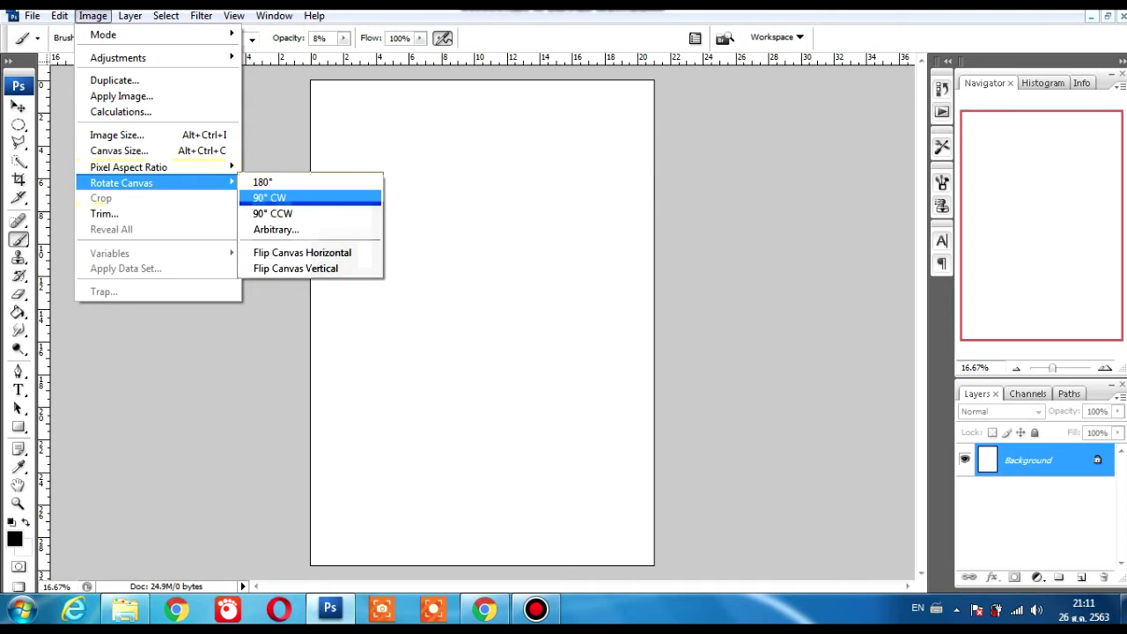
pyautogui.click(273, 213)
# Step: Place the Desktop JPEG of the woman in a white towel, whose file name begins with 1b12882d576d96, into the document
pyautogui.click(32, 15)
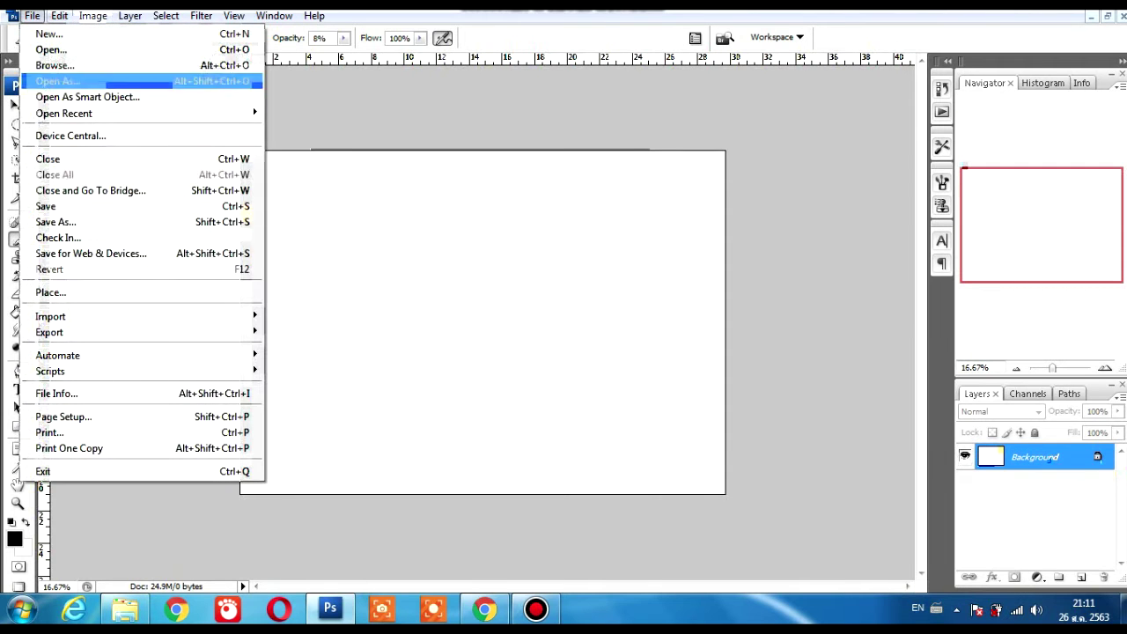
pyautogui.click(50, 291)
pyautogui.scroll(-10, 306, 400)
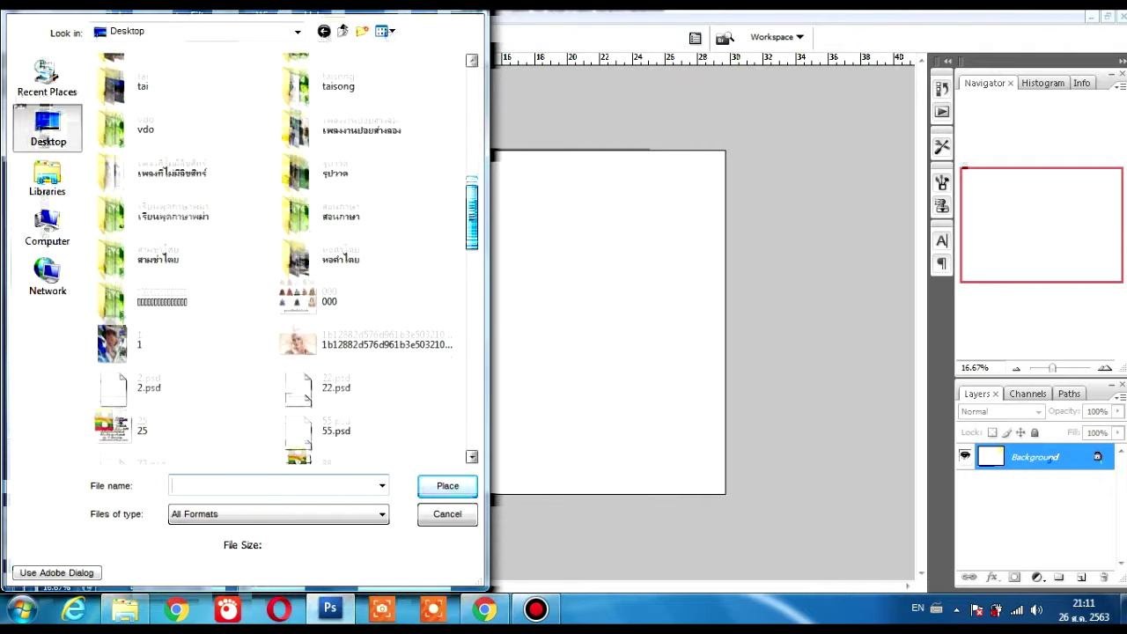
pyautogui.moveTo(471, 216); pyautogui.dragTo(472, 222)
pyautogui.click(353, 314)
pyautogui.click(447, 486)
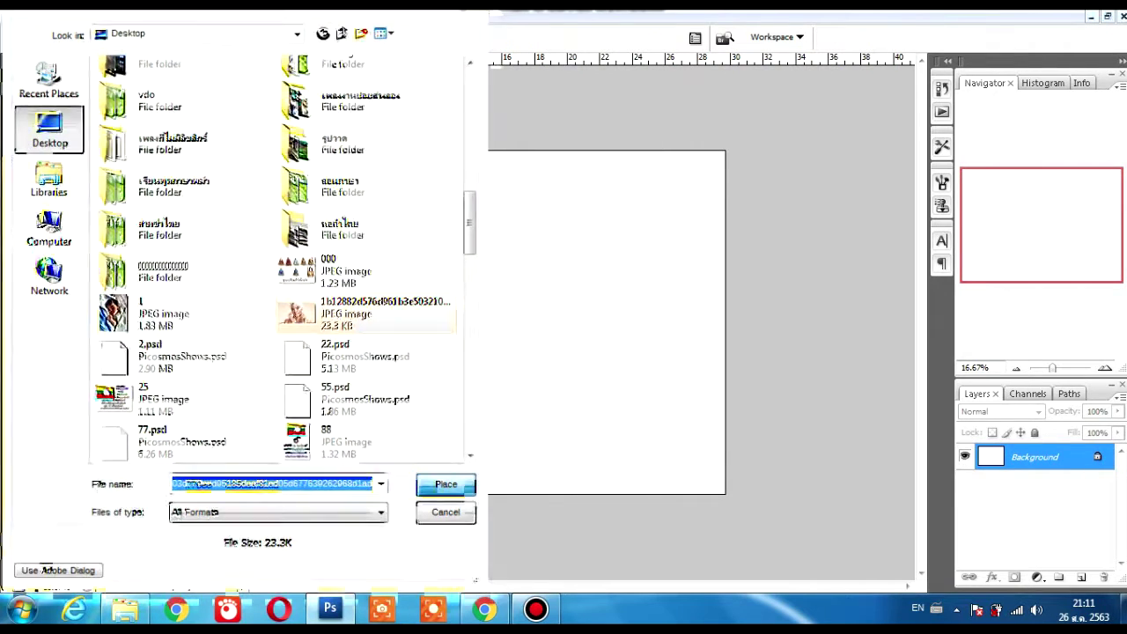
pyautogui.press('Return')
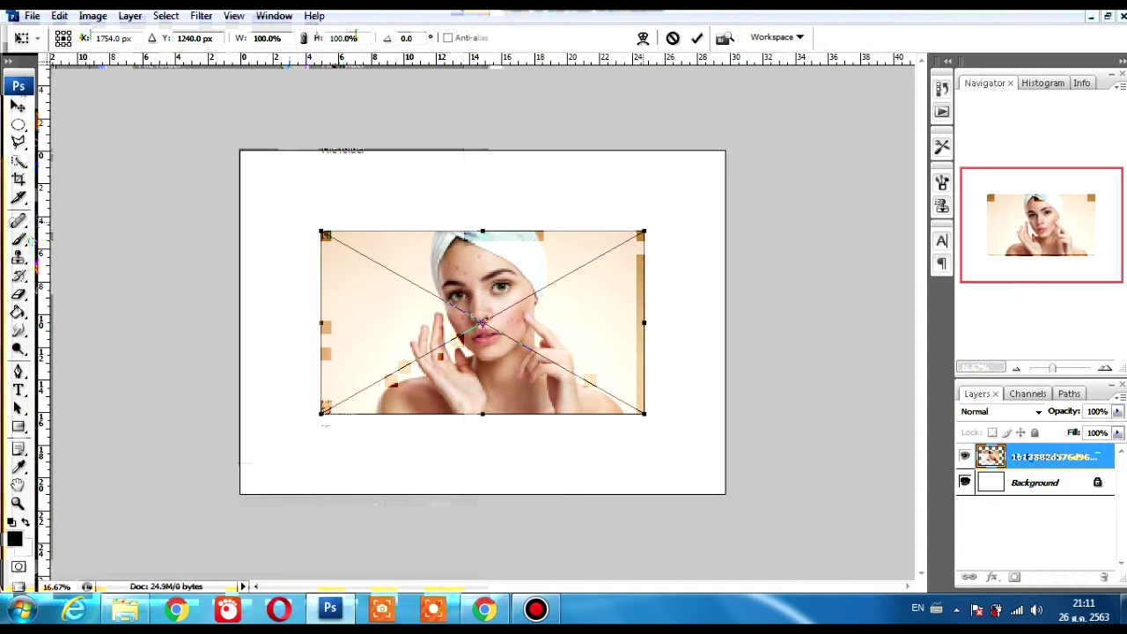
# Step: Scale the placed photo to about 149.5% width and 150.1% height so it spans the canvas width, and commit it
pyautogui.moveTo(644, 233); pyautogui.dragTo(731, 183)
pyautogui.moveTo(320, 413); pyautogui.dragTo(238, 459)
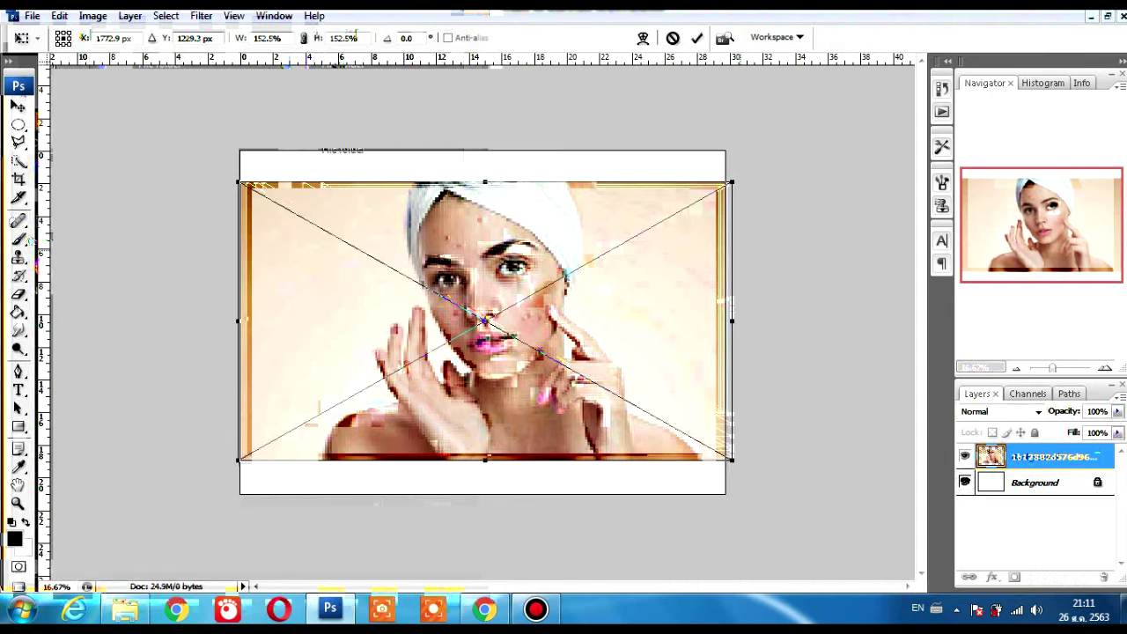
pyautogui.moveTo(732, 183)
pyautogui.mouseDown()
pyautogui.moveTo(712, 192)
pyautogui.moveTo(723, 186)
pyautogui.mouseUp()
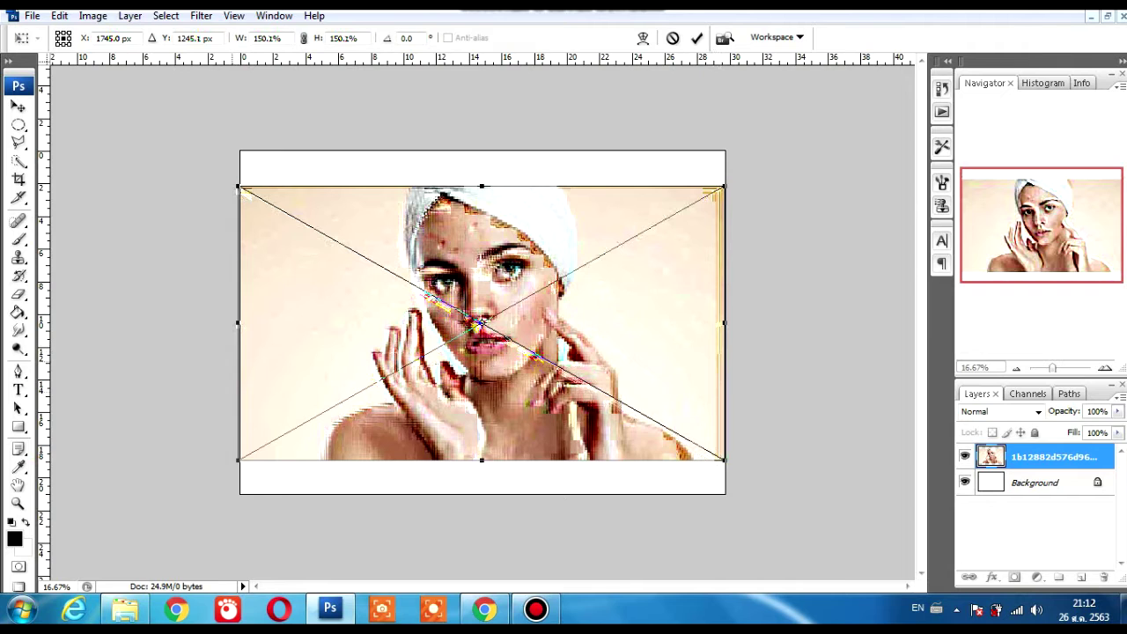
pyautogui.moveTo(238, 323); pyautogui.dragTo(240, 323)
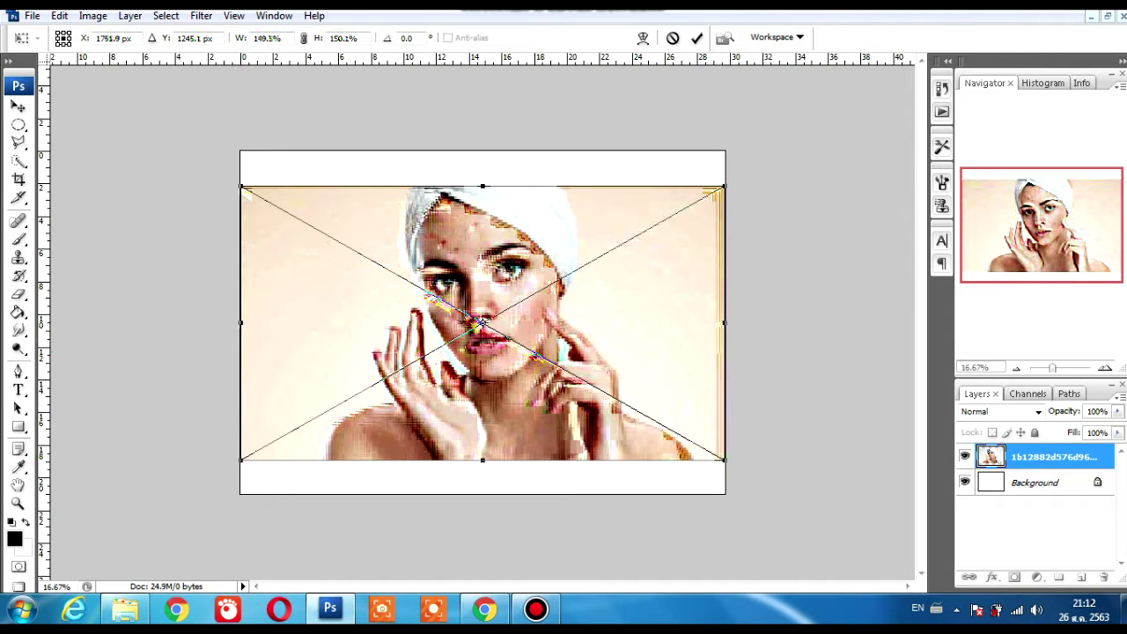
pyautogui.click(696, 38)
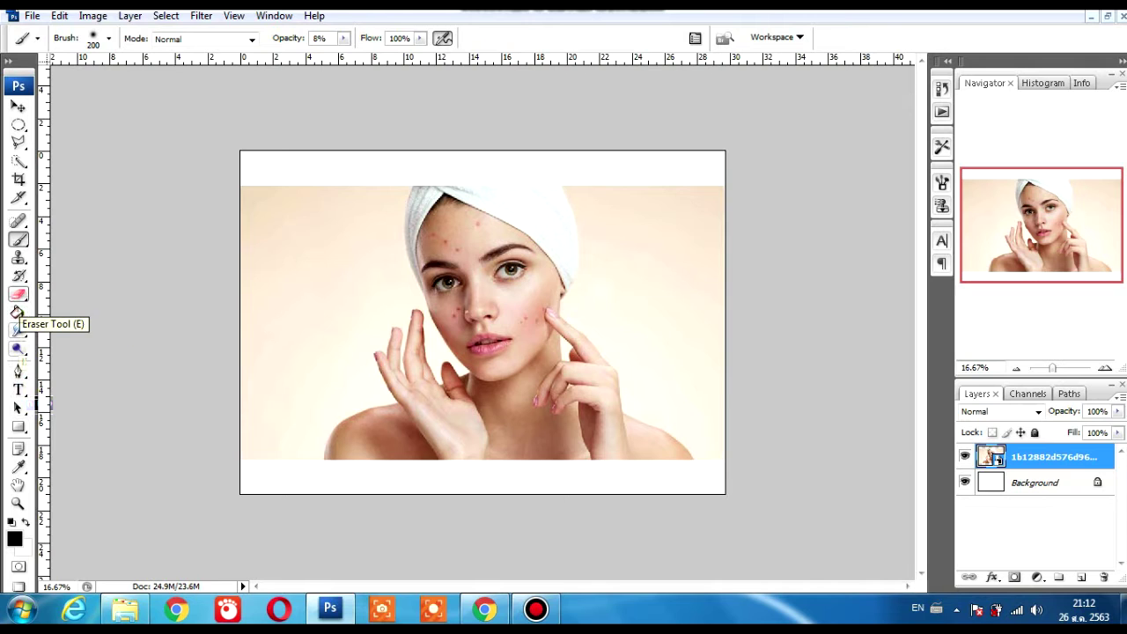
# Step: Rasterize the placed photo's smart object and erase a few thin strokes in the background beside the woman with the Eraser tool
pyautogui.click(19, 295)
pyautogui.click(530, 308)
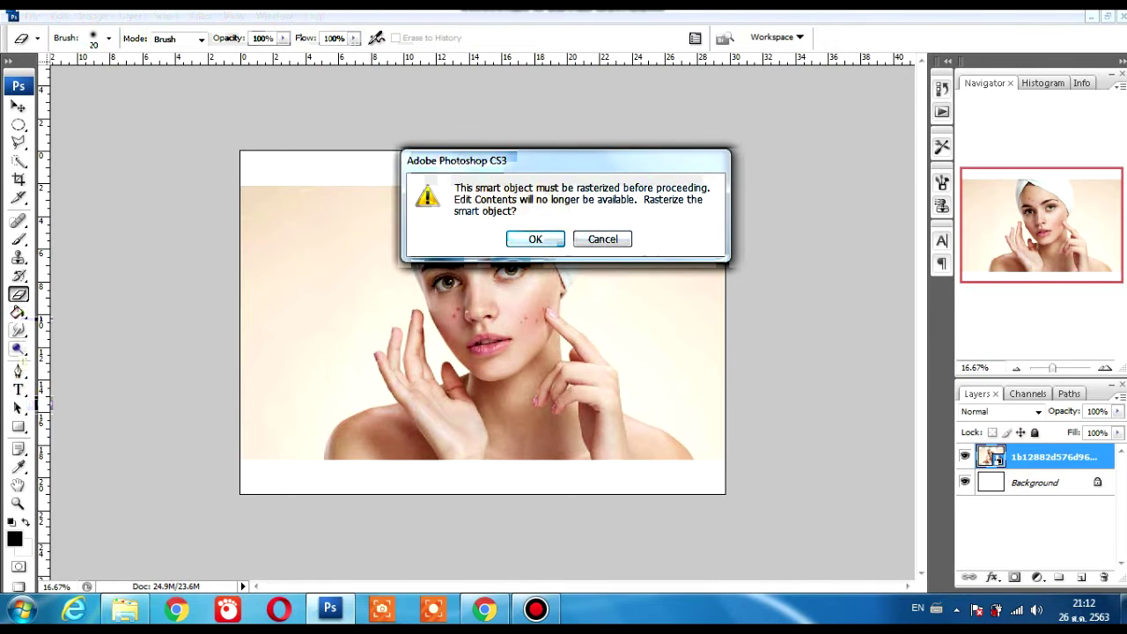
pyautogui.click(535, 238)
pyautogui.press('Return')
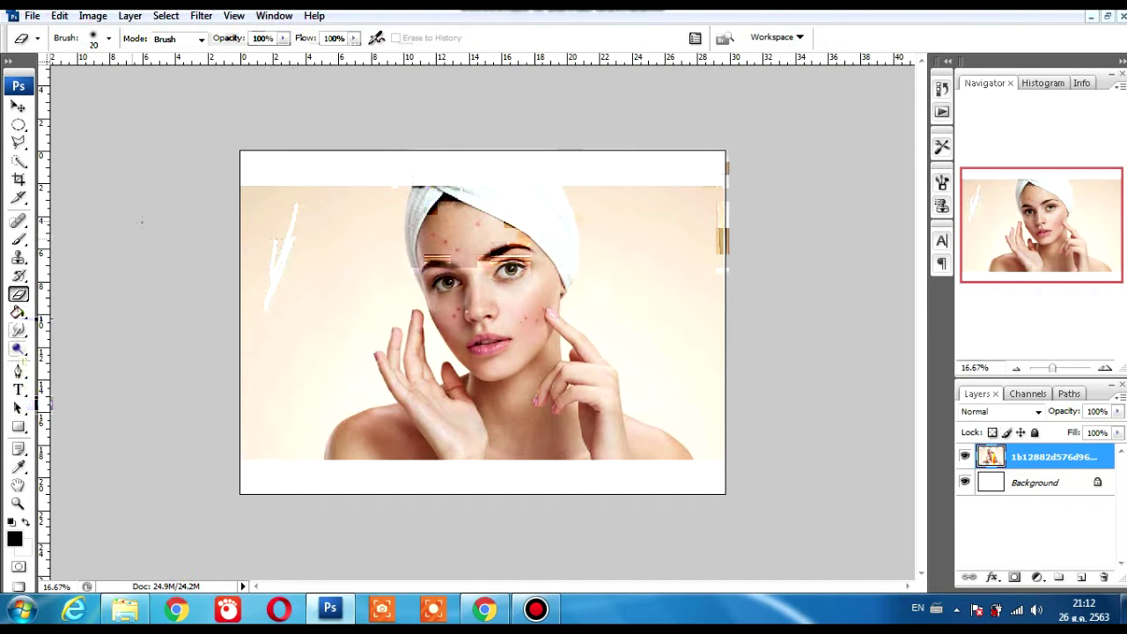
# Step: Try selecting the background on the raised-hand side of the woman with the Quick Selection tool, and clear that selection
pyautogui.press('l')
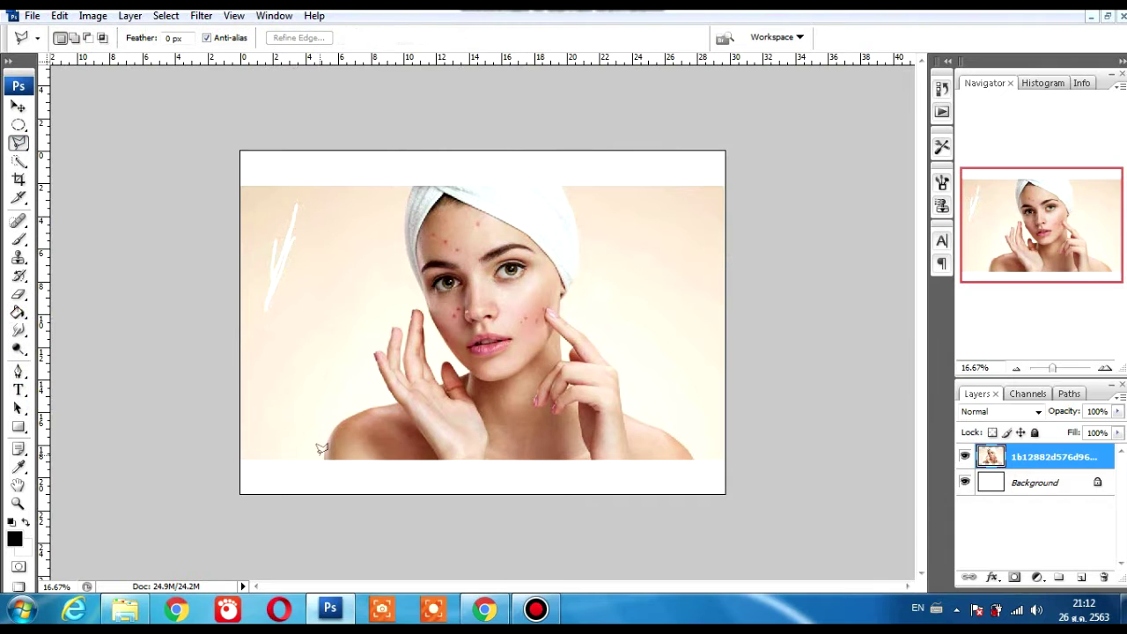
pyautogui.click(18, 162)
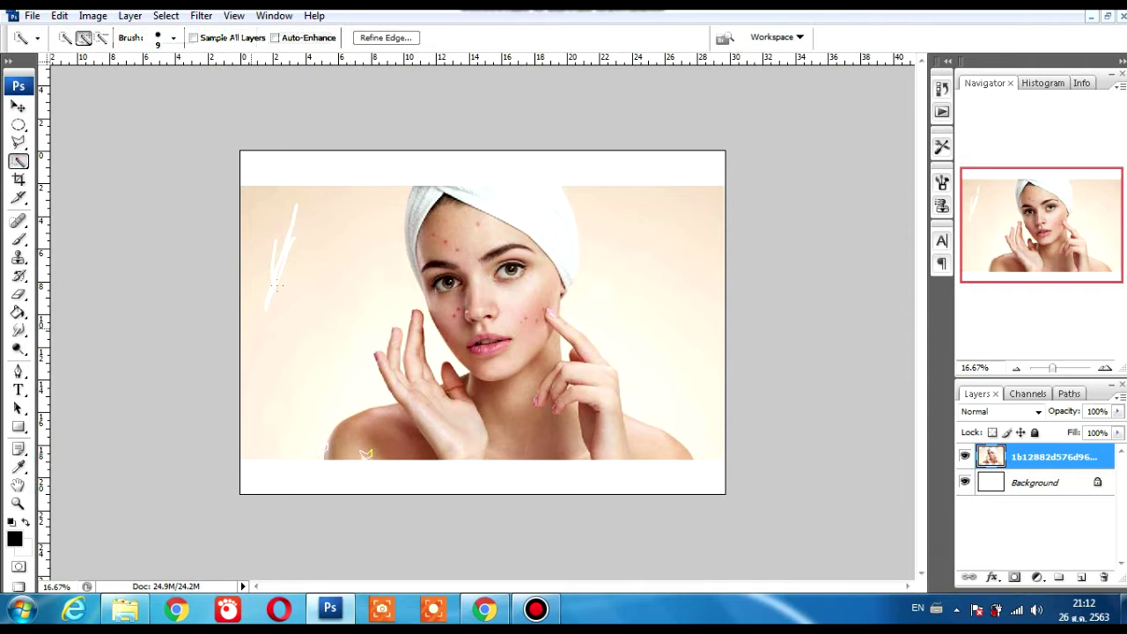
pyautogui.moveTo(274, 367); pyautogui.dragTo(322, 255)
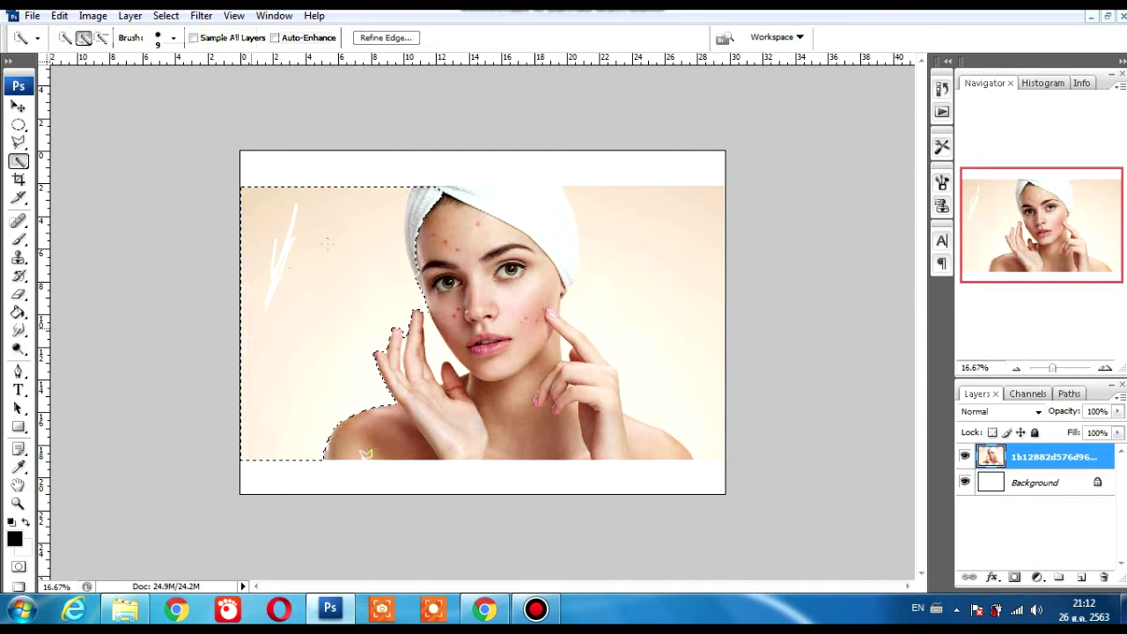
pyautogui.hotkey('ctrl', 'd')
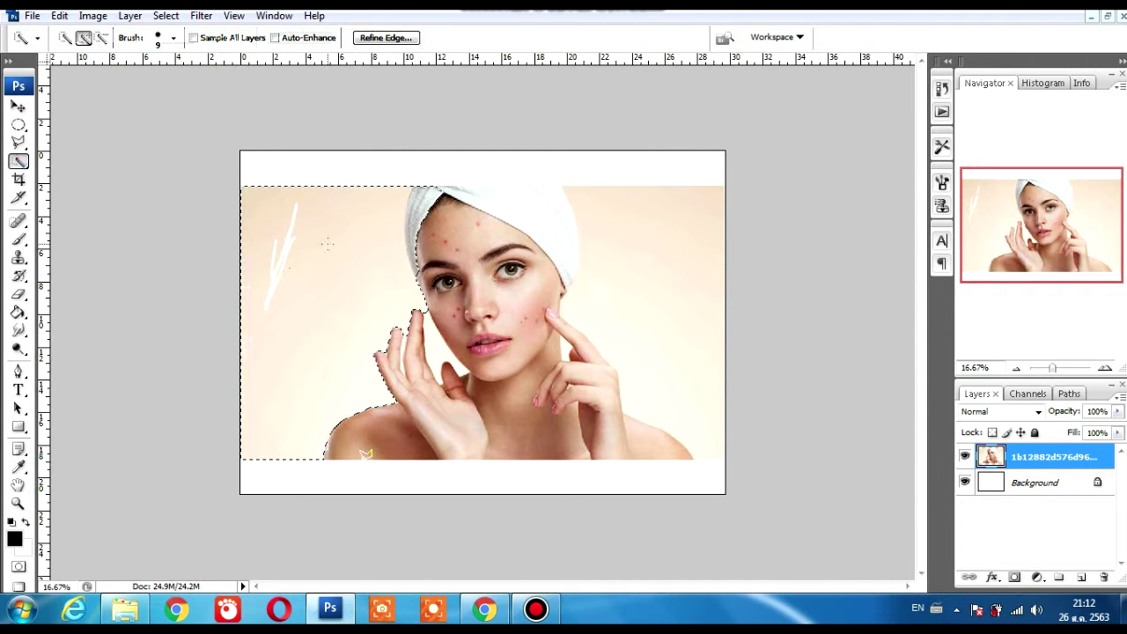
# Step: Trace the woman's outline with the Polygonal Lasso, looping around the canvas to enclose the beige background, and delete the selected background
pyautogui.press('l')
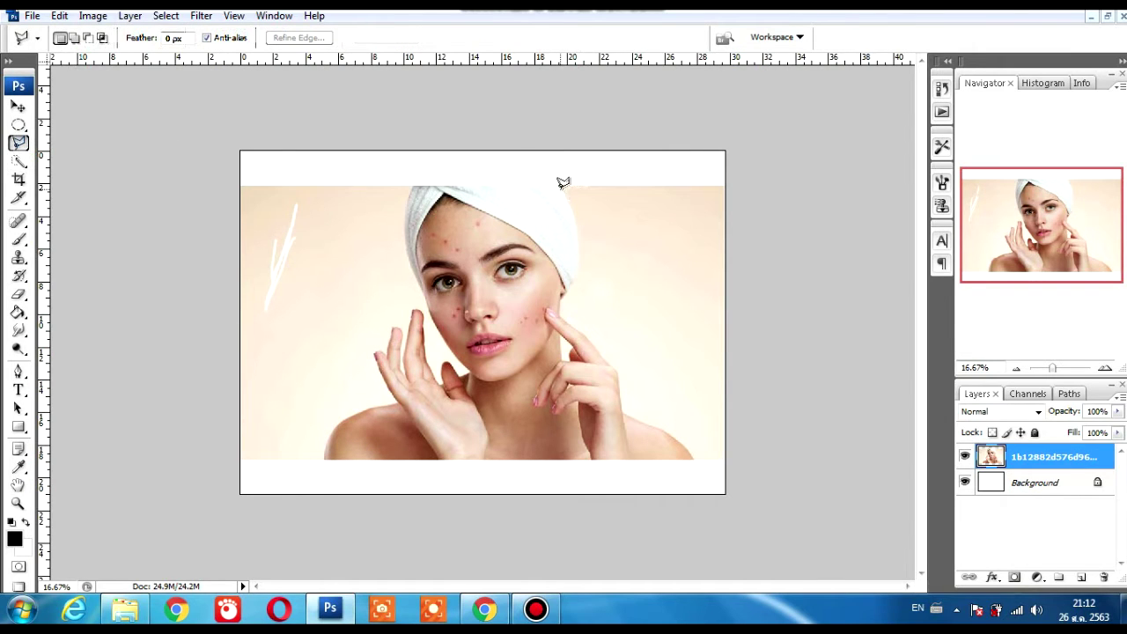
pyautogui.moveTo(558, 182)
pyautogui.mouseDown()
pyautogui.moveTo(580, 226)
pyautogui.moveTo(571, 207)
pyautogui.moveTo(580, 251)
pyautogui.moveTo(560, 308)
pyautogui.moveTo(610, 358)
pyautogui.mouseUp()
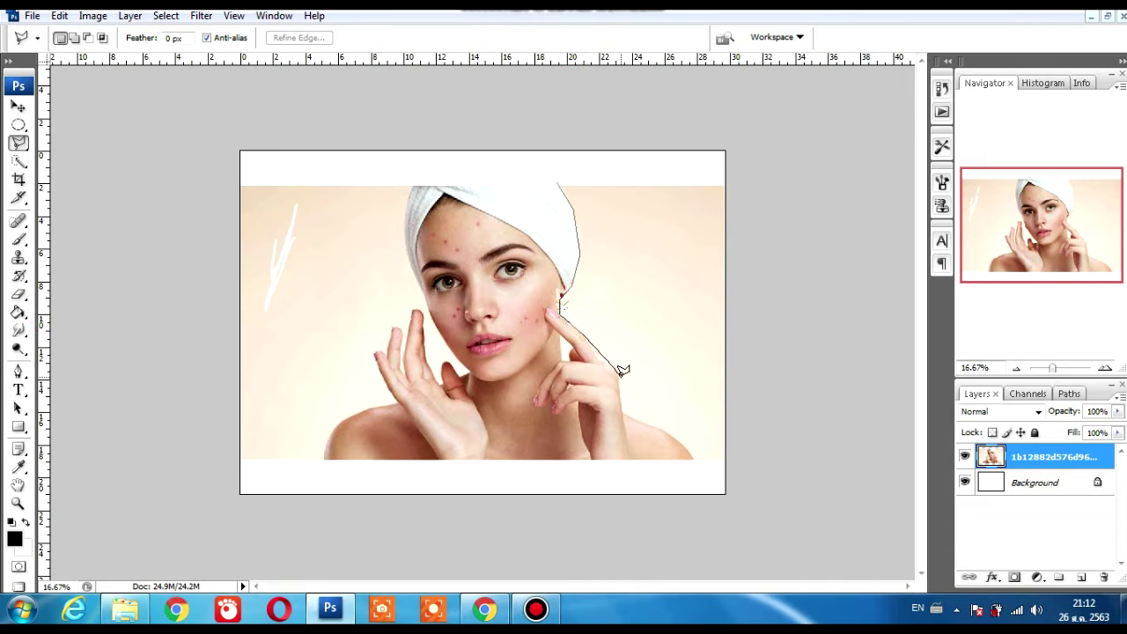
pyautogui.moveTo(622, 406)
pyautogui.mouseDown()
pyautogui.moveTo(685, 442)
pyautogui.moveTo(712, 489)
pyautogui.moveTo(774, 464)
pyautogui.moveTo(813, 171)
pyautogui.moveTo(801, 152)
pyautogui.moveTo(584, 110)
pyautogui.moveTo(563, 135)
pyautogui.moveTo(254, 131)
pyautogui.moveTo(209, 144)
pyautogui.moveTo(168, 302)
pyautogui.moveTo(169, 483)
pyautogui.moveTo(228, 493)
pyautogui.moveTo(333, 478)
pyautogui.moveTo(321, 456)
pyautogui.moveTo(340, 415)
pyautogui.moveTo(400, 398)
pyautogui.moveTo(376, 349)
pyautogui.mouseUp()
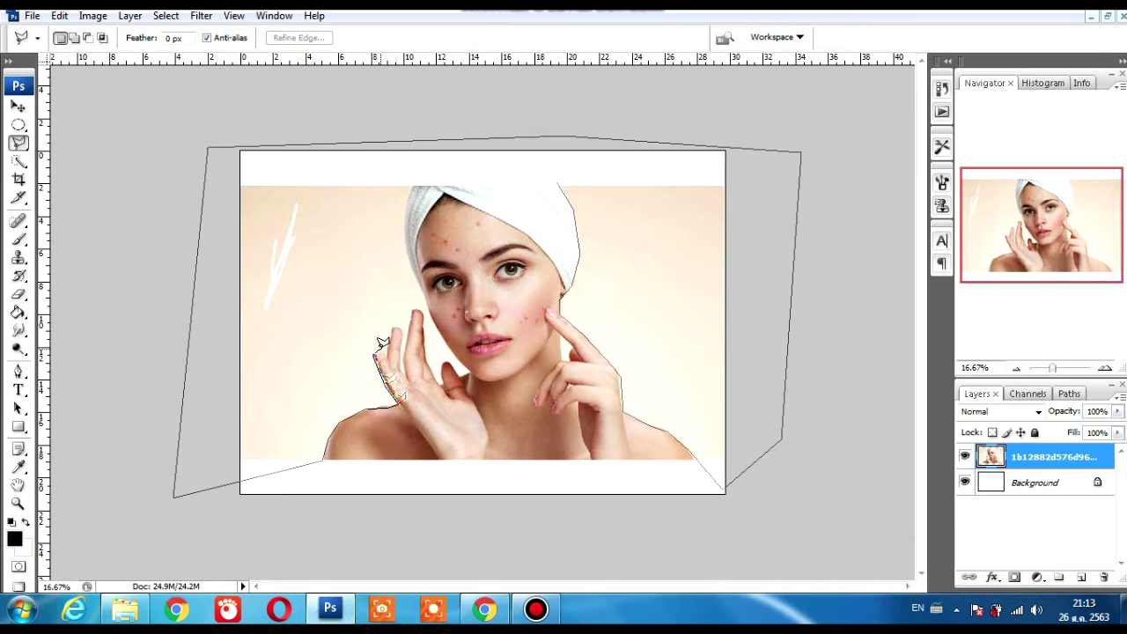
pyautogui.moveTo(391, 348)
pyautogui.mouseDown()
pyautogui.moveTo(392, 317)
pyautogui.moveTo(403, 357)
pyautogui.moveTo(417, 294)
pyautogui.moveTo(438, 329)
pyautogui.moveTo(425, 310)
pyautogui.moveTo(427, 357)
pyautogui.mouseUp()
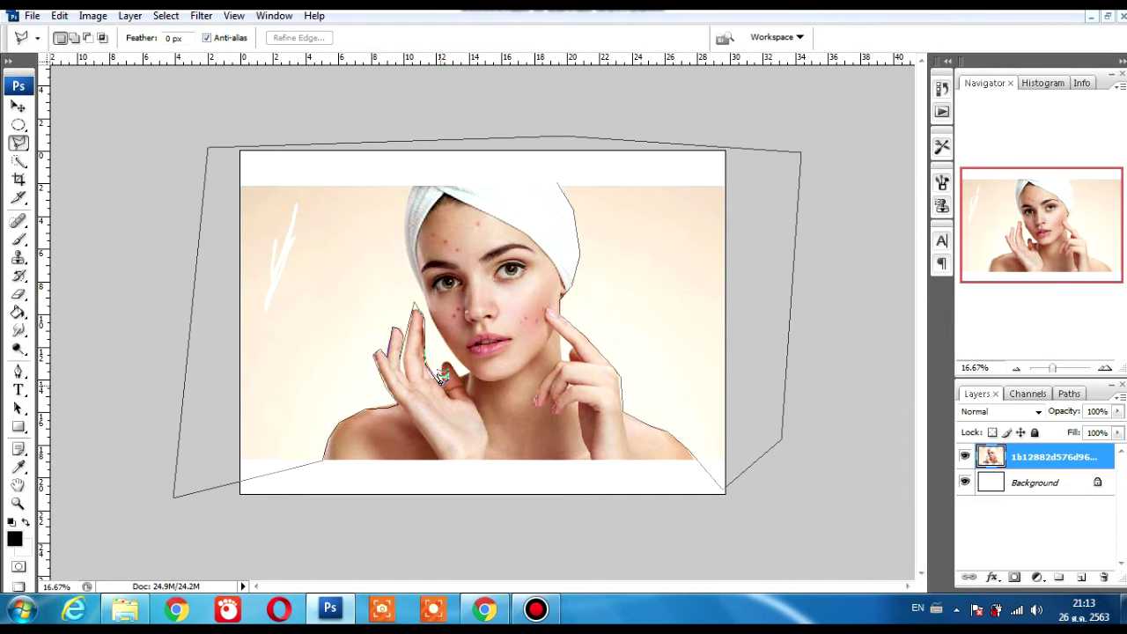
pyautogui.click(440, 383)
pyautogui.moveTo(444, 354); pyautogui.dragTo(465, 368)
pyautogui.click(469, 374)
pyautogui.moveTo(460, 353)
pyautogui.mouseDown()
pyautogui.moveTo(412, 266)
pyautogui.moveTo(398, 205)
pyautogui.moveTo(415, 177)
pyautogui.moveTo(464, 164)
pyautogui.moveTo(534, 159)
pyautogui.mouseUp()
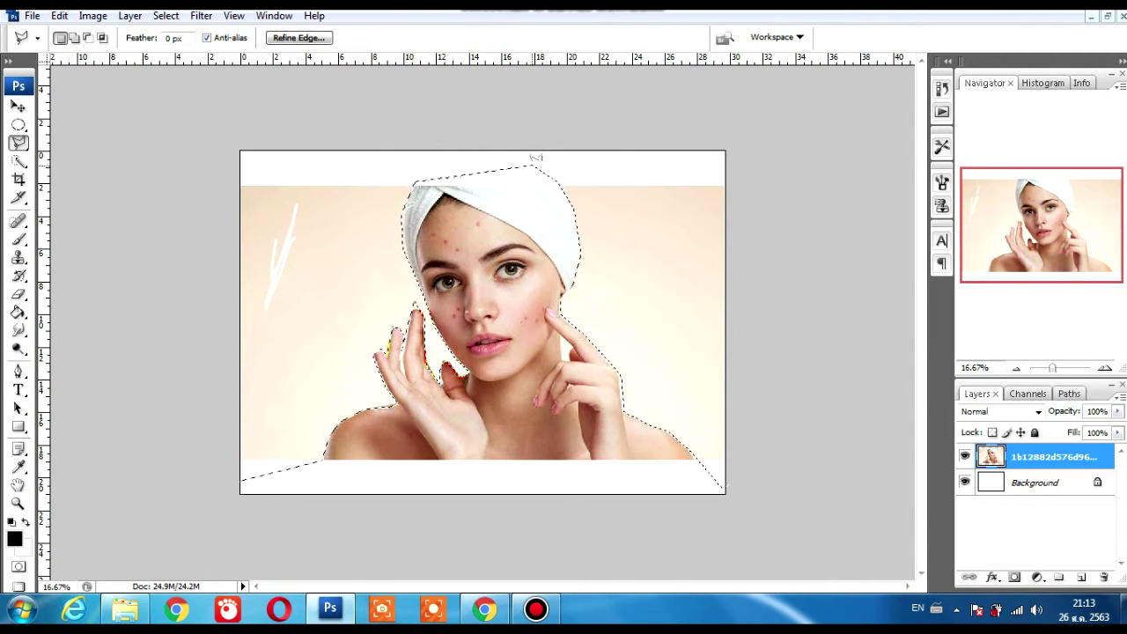
pyautogui.press('Delete')
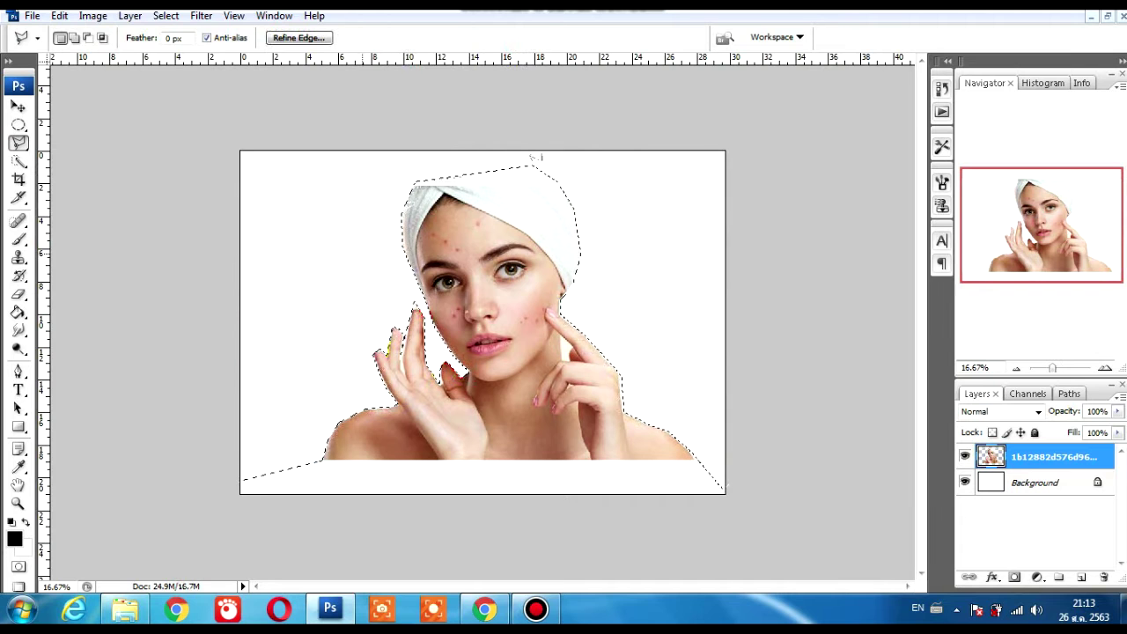
pyautogui.hotkey('ctrl', 's')
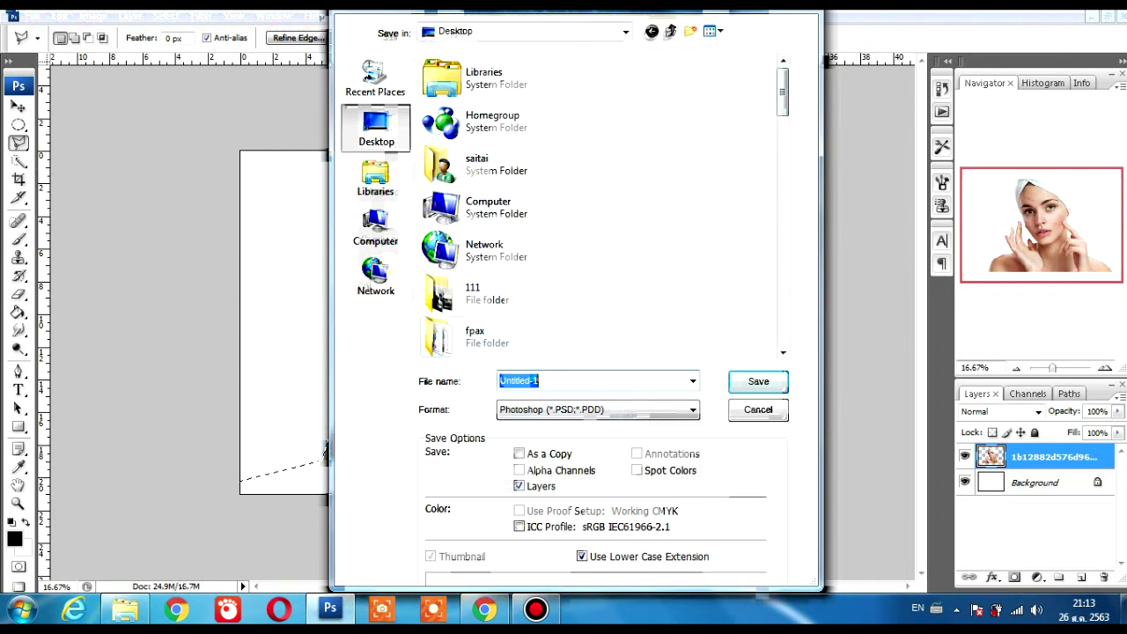
pyautogui.press('Escape')
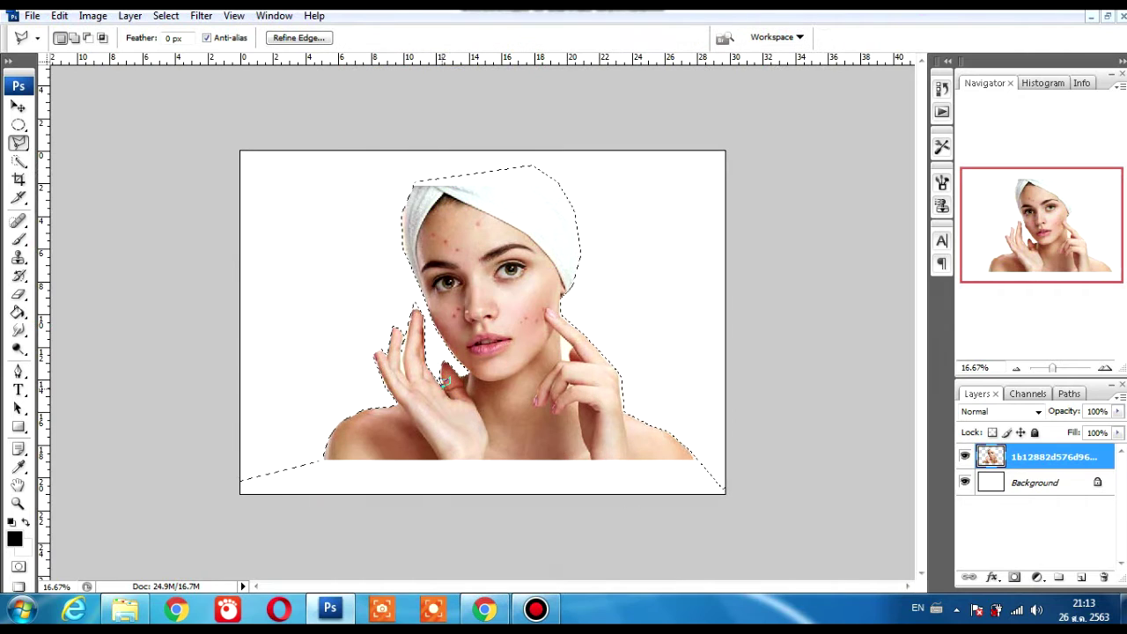
# Step: Clear the selection and move the cut-out woman down into the lower-right corner of the canvas
pyautogui.hotkey('ctrl', 'd')
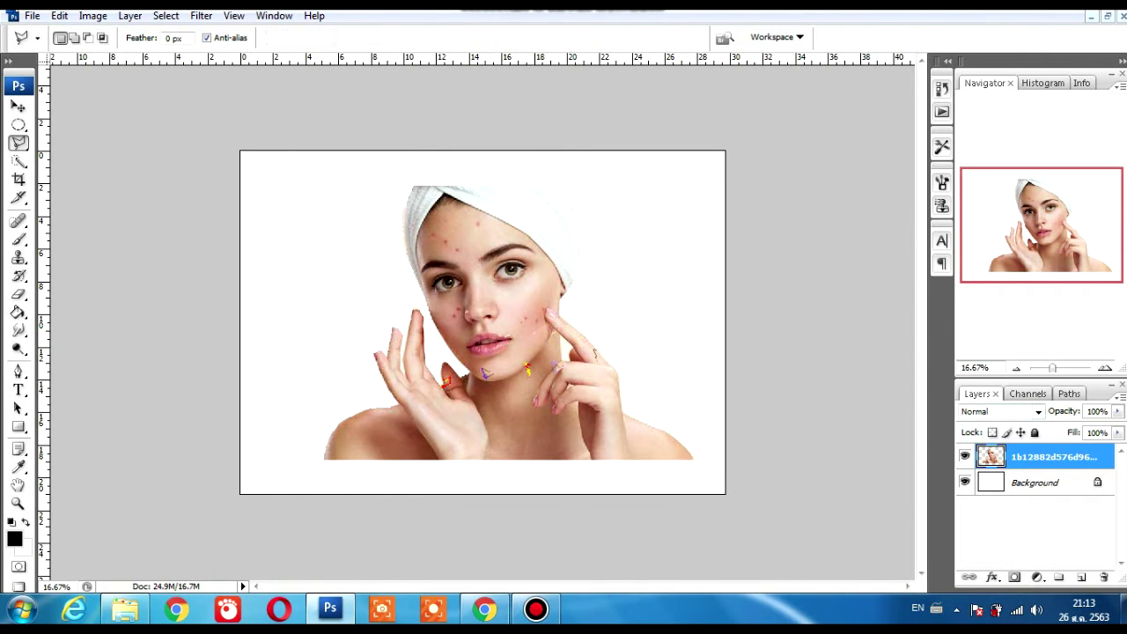
pyautogui.scroll(6, 485, 374)
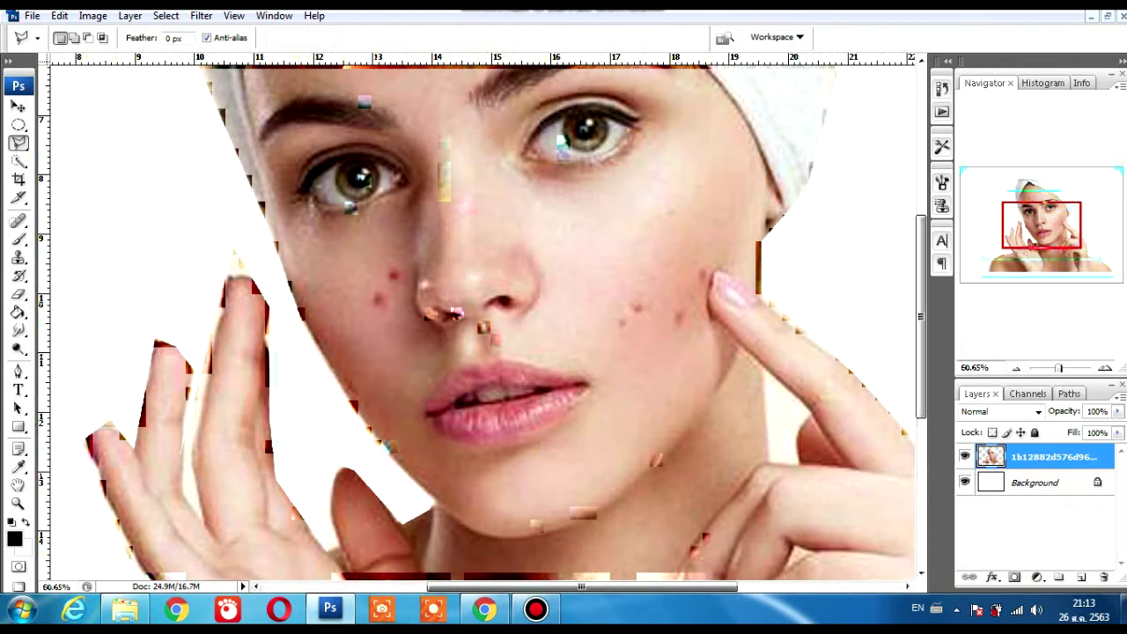
pyautogui.scroll(-7, 483, 322)
pyautogui.moveTo(1053, 368); pyautogui.dragTo(1055, 368)
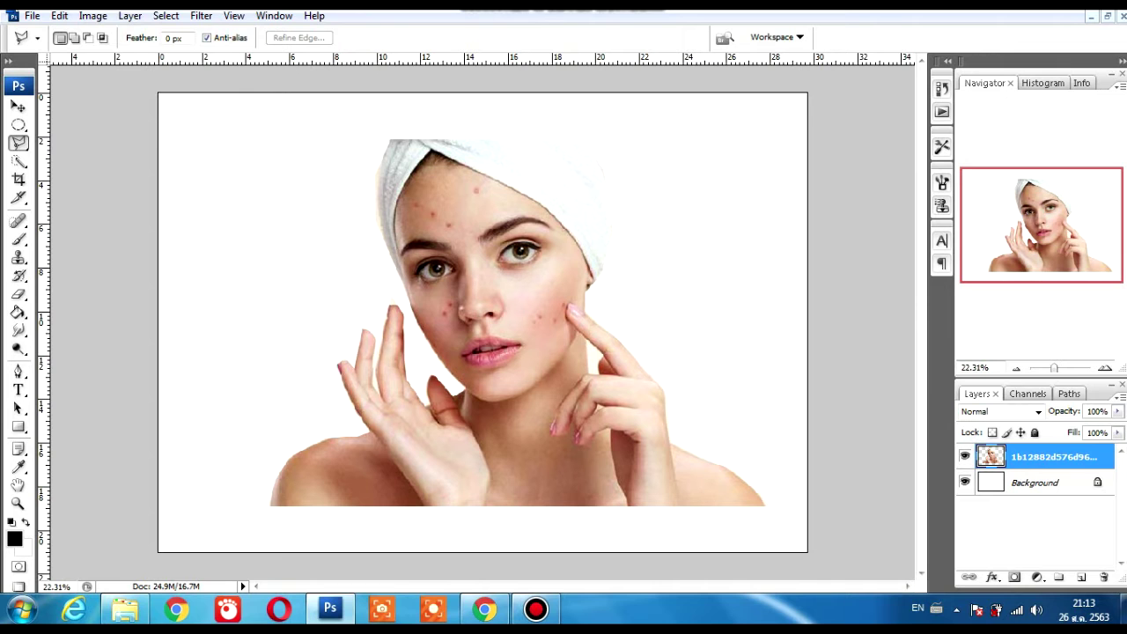
pyautogui.press('v')
pyautogui.moveTo(518, 323)
pyautogui.mouseDown()
pyautogui.moveTo(622, 339)
pyautogui.moveTo(422, 341)
pyautogui.moveTo(593, 335)
pyautogui.moveTo(571, 347)
pyautogui.mouseUp()
pyautogui.moveTo(504, 289); pyautogui.dragTo(492, 312)
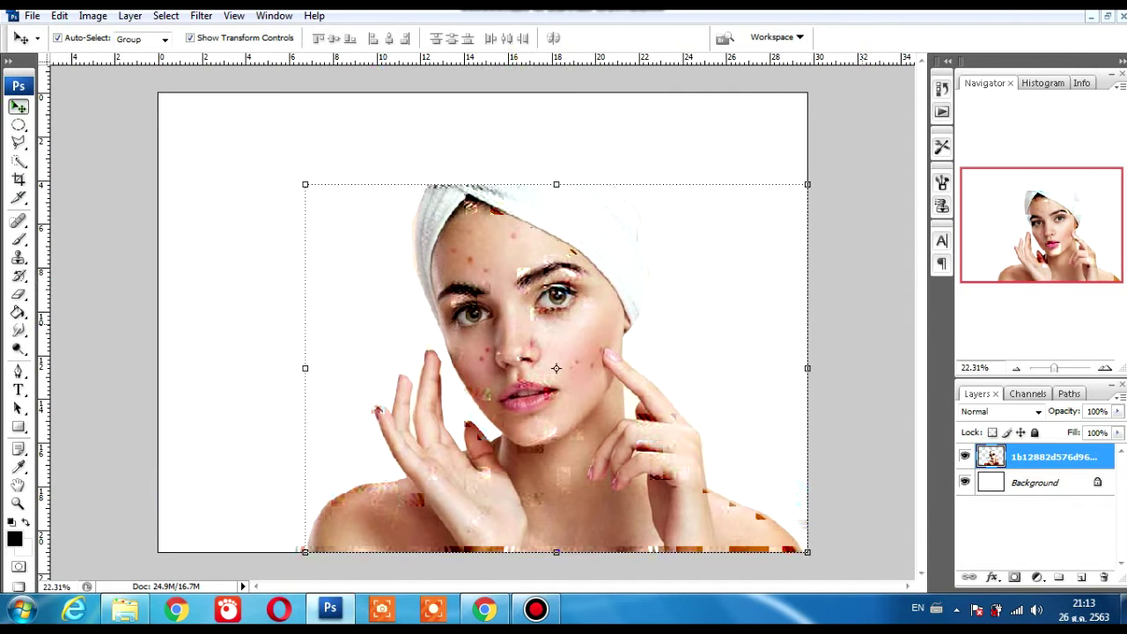
pyautogui.click(872, 323)
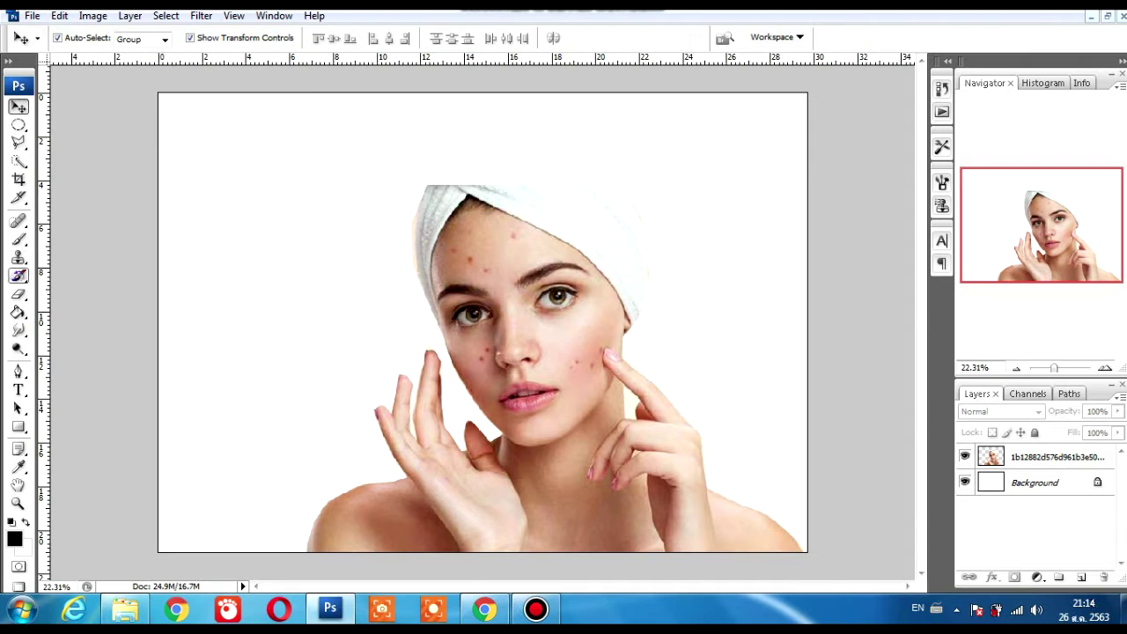
# Step: On the woman's layer, erase the flat upper edge of the towel with the Eraser at brush size 400
pyautogui.click(19, 294)
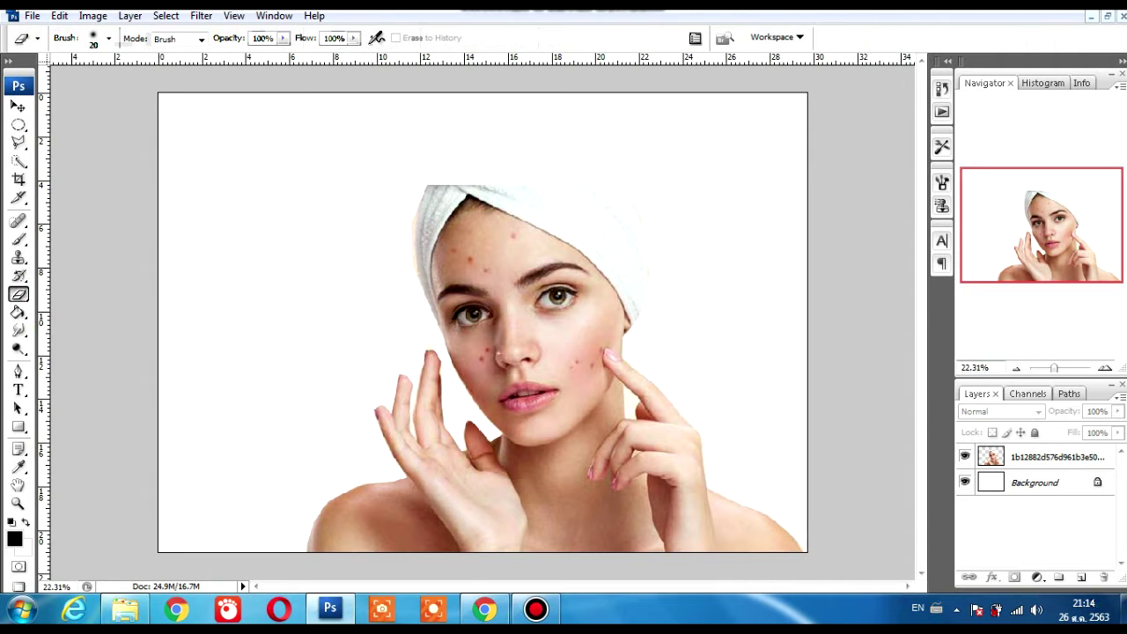
pyautogui.click(1046, 457)
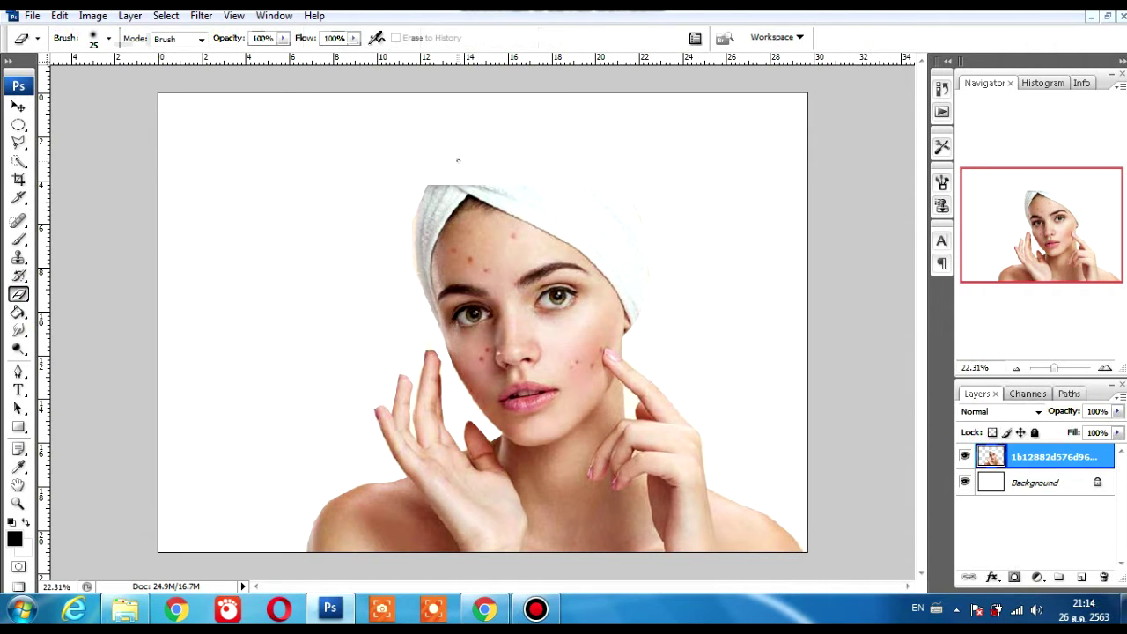
pyautogui.press(']')
pyautogui.press(']')
pyautogui.press(']')
pyautogui.press(']')
pyautogui.press(']')
pyautogui.press(']')
pyautogui.press(']')
pyautogui.press(']')
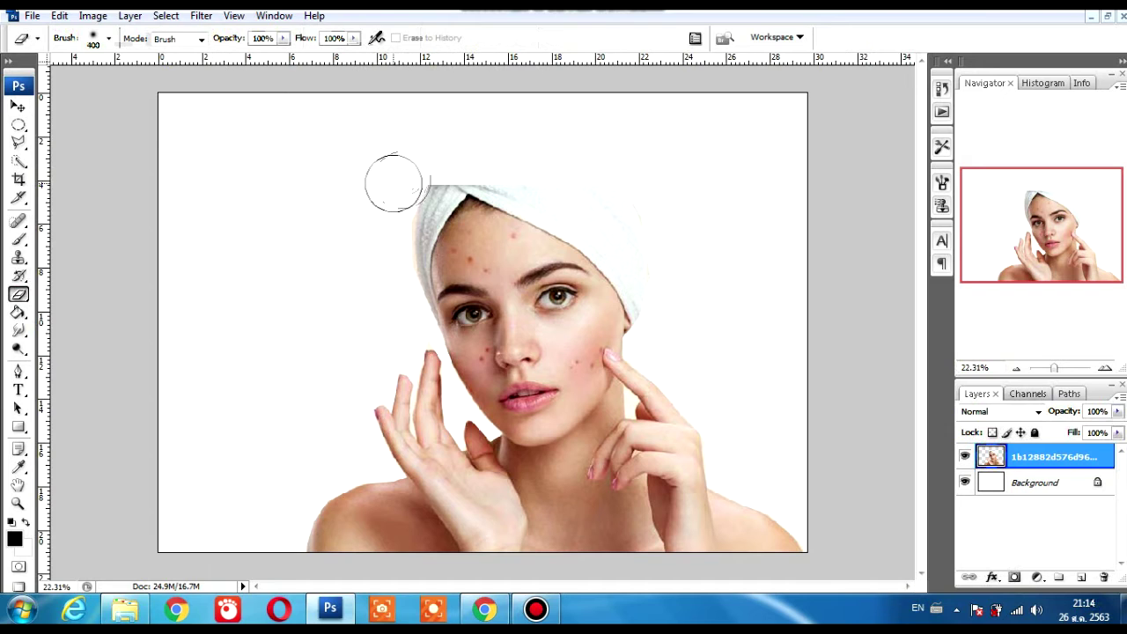
pyautogui.moveTo(396, 176)
pyautogui.mouseDown()
pyautogui.moveTo(468, 152)
pyautogui.moveTo(427, 158)
pyautogui.mouseUp()
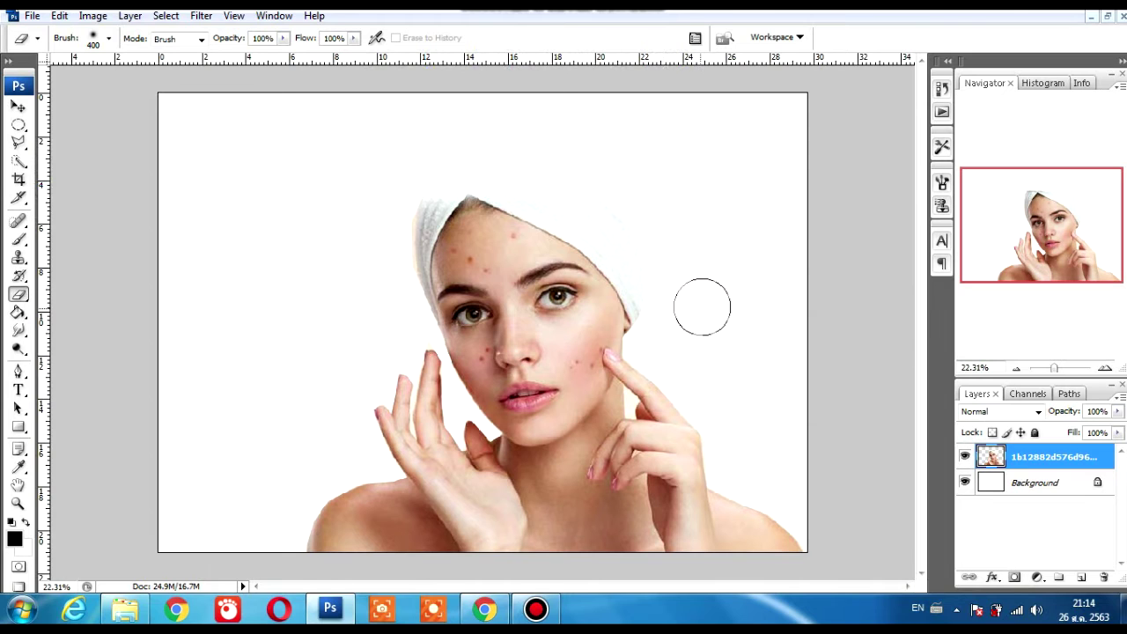
# Step: Clean up the towel's outer edge on the raised-hand side with the Eraser at brush size 250
pyautogui.press('[')
pyautogui.press('[')
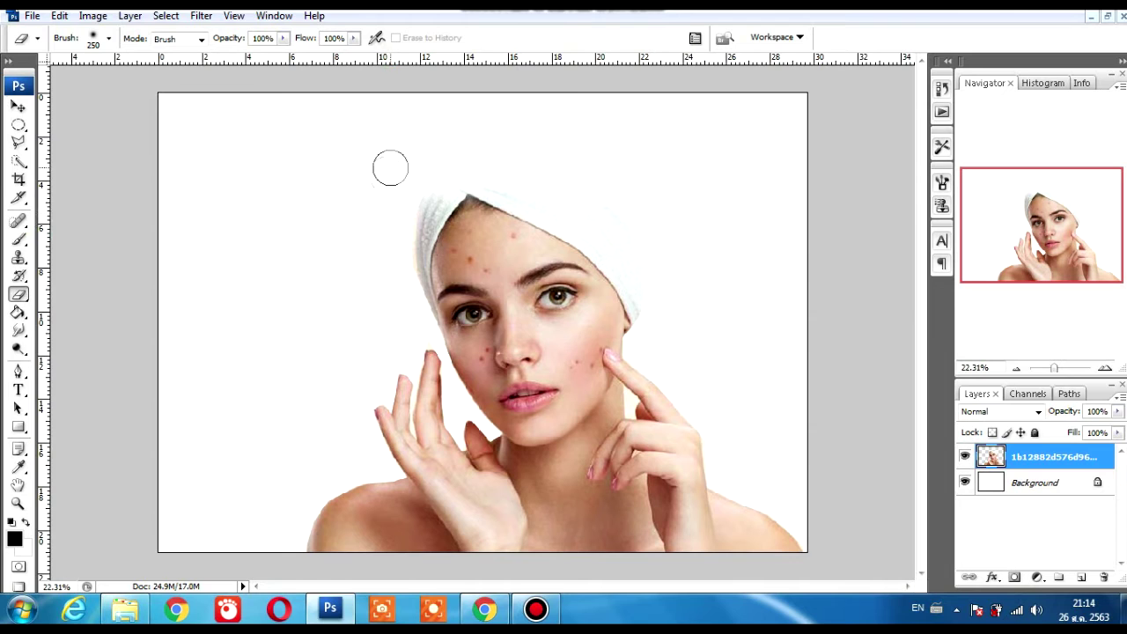
pyautogui.moveTo(397, 211); pyautogui.dragTo(392, 296)
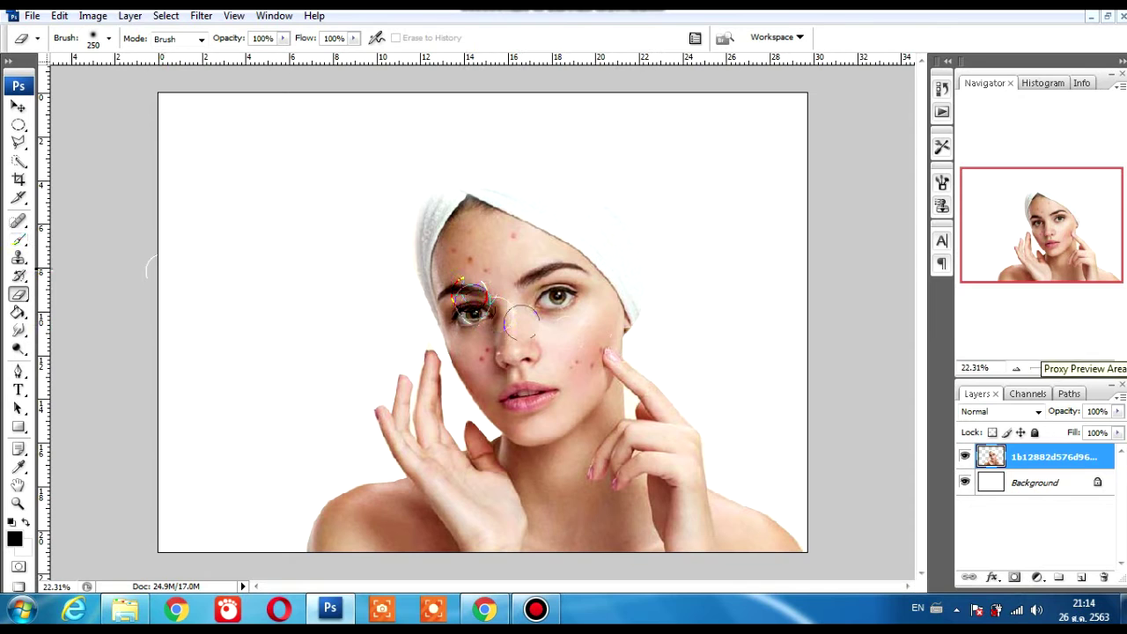
# Step: Reduce the Eraser's brush size to 50
pyautogui.moveTo(1053, 368); pyautogui.dragTo(1059, 368)
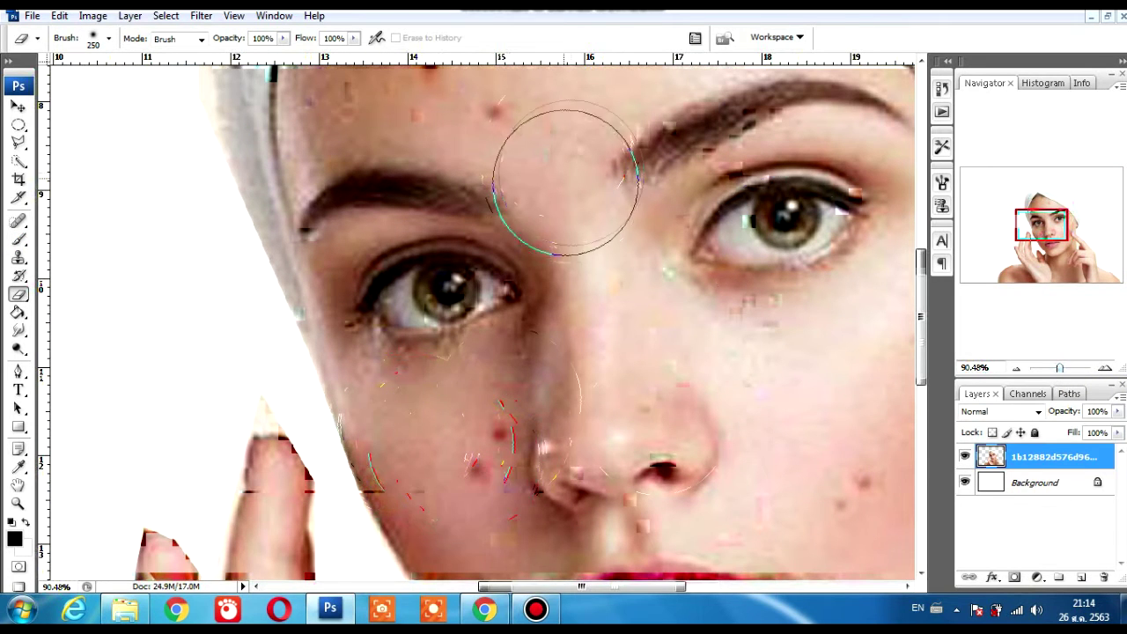
pyautogui.moveTo(1042, 224); pyautogui.dragTo(1039, 203)
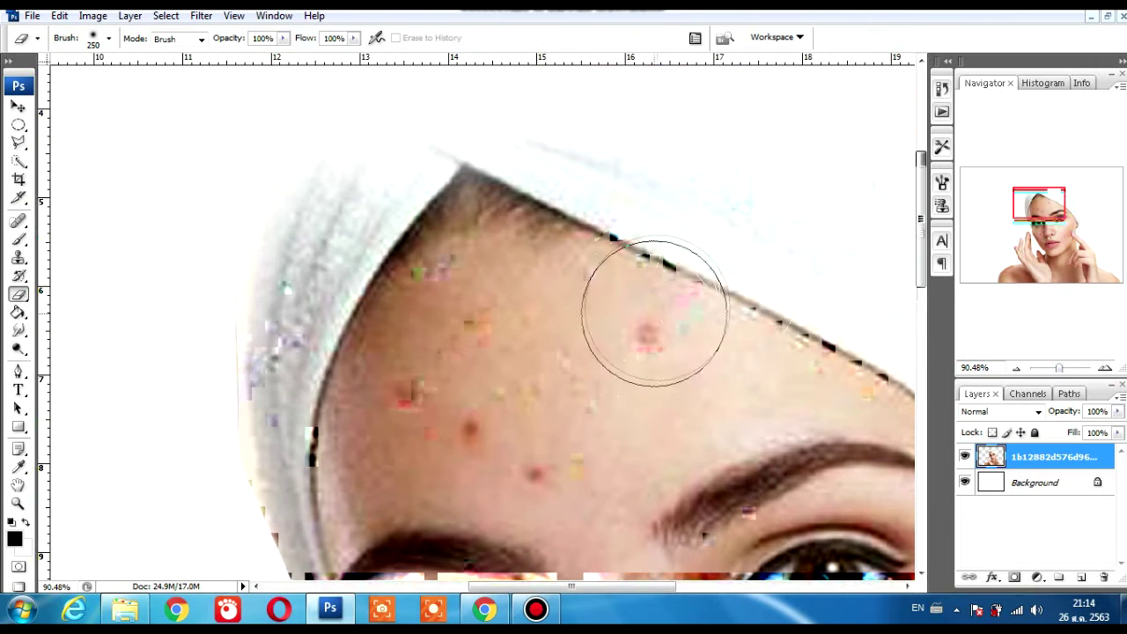
pyautogui.press('[')
pyautogui.press('[')
pyautogui.press('[')
pyautogui.press('[')
pyautogui.press('[')
pyautogui.press('[')
pyautogui.press('[')
pyautogui.press('[')
pyautogui.press('[')
pyautogui.press('[')
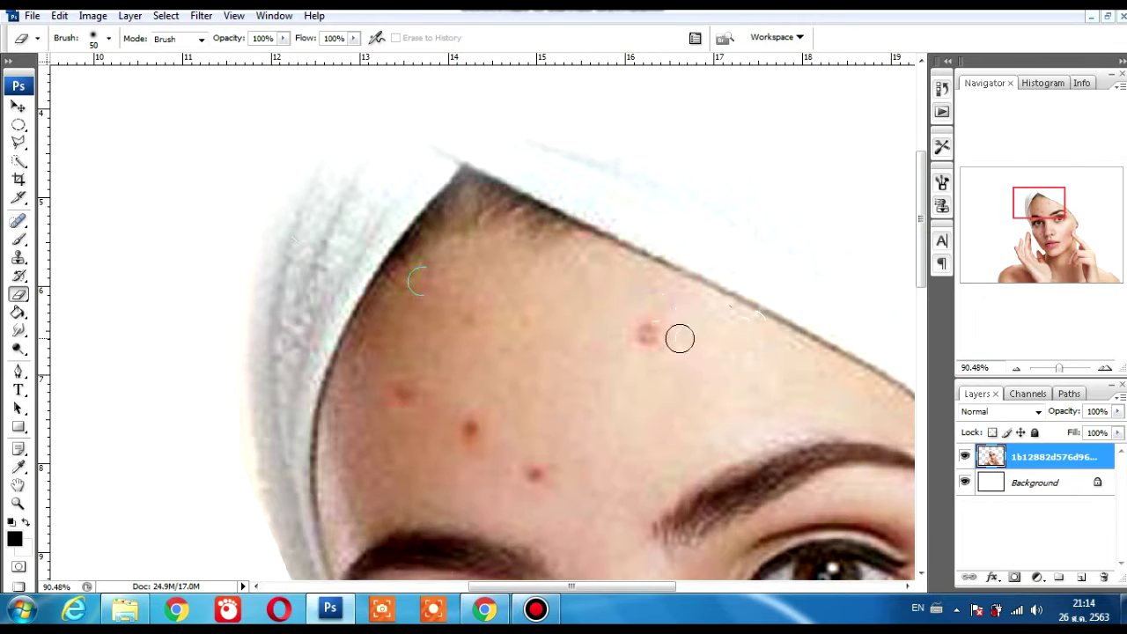
# Step: Remove the red blemishes from the woman's forehead with the Spot Healing Brush at size 40
pyautogui.press('j')
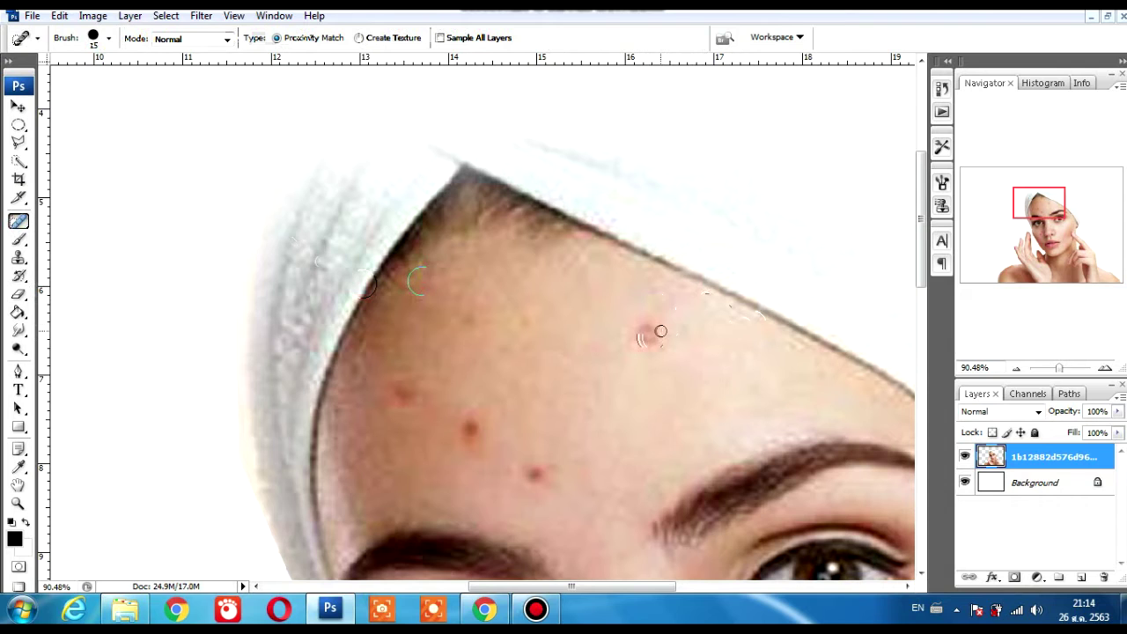
pyautogui.press(']')
pyautogui.keyDown('alt'); pyautogui.click(647, 335); pyautogui.keyUp('alt')
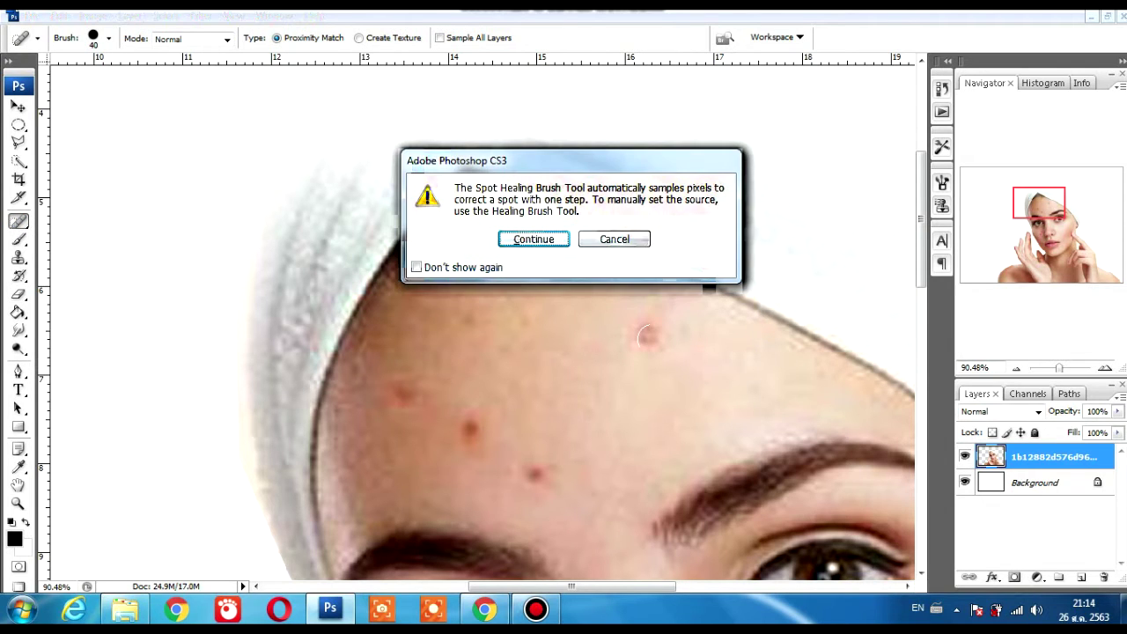
pyautogui.press('Return')
pyautogui.click(646, 333)
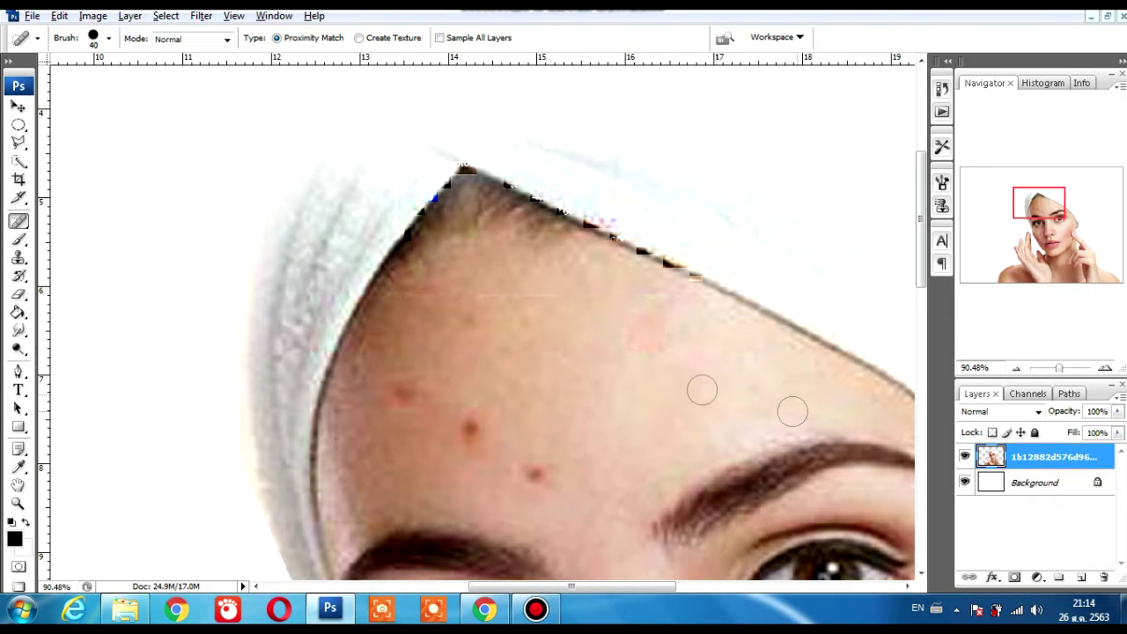
pyautogui.click(534, 475)
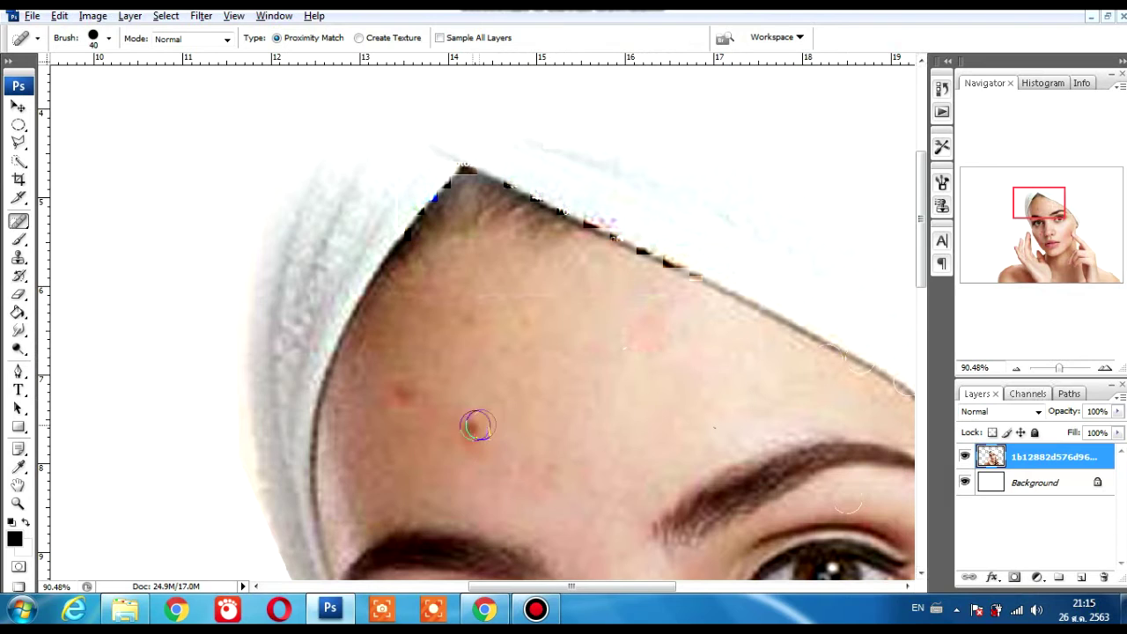
pyautogui.click(469, 429)
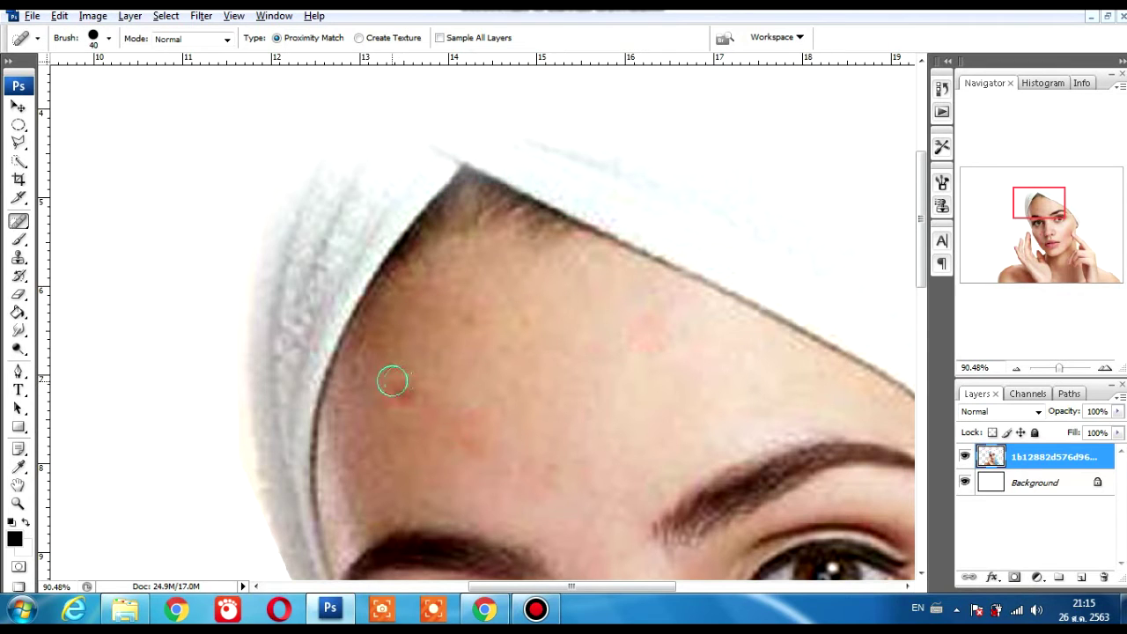
pyautogui.click(468, 320)
# Step: Remove the red blemishes from both of the woman's cheeks with the Spot Healing Brush
pyautogui.moveTo(1039, 202); pyautogui.dragTo(1047, 227)
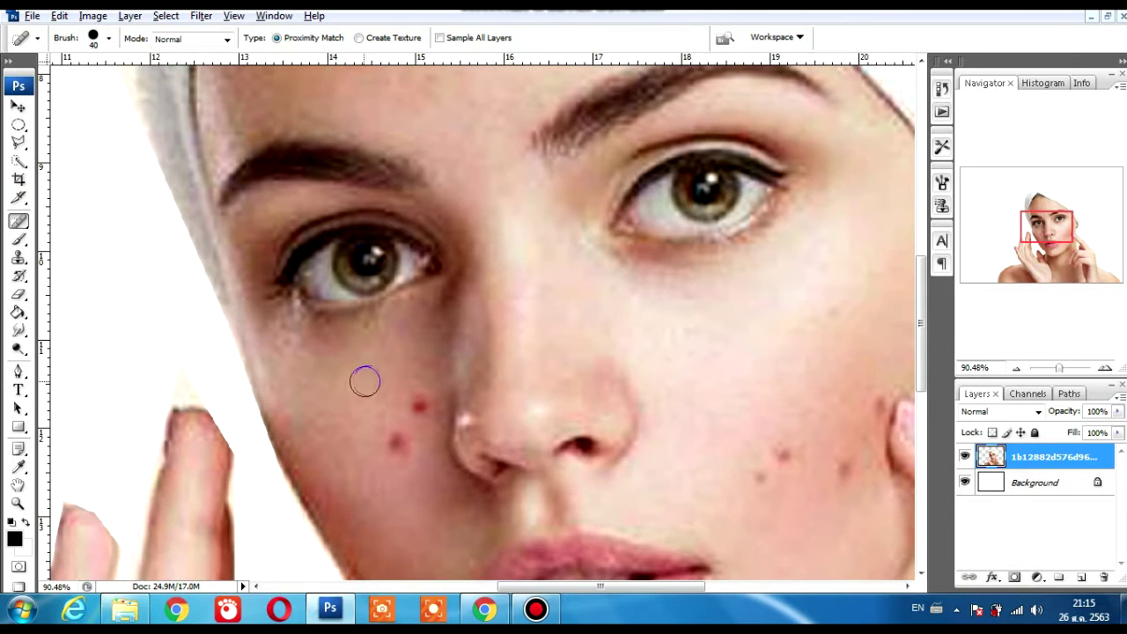
pyautogui.click(420, 404)
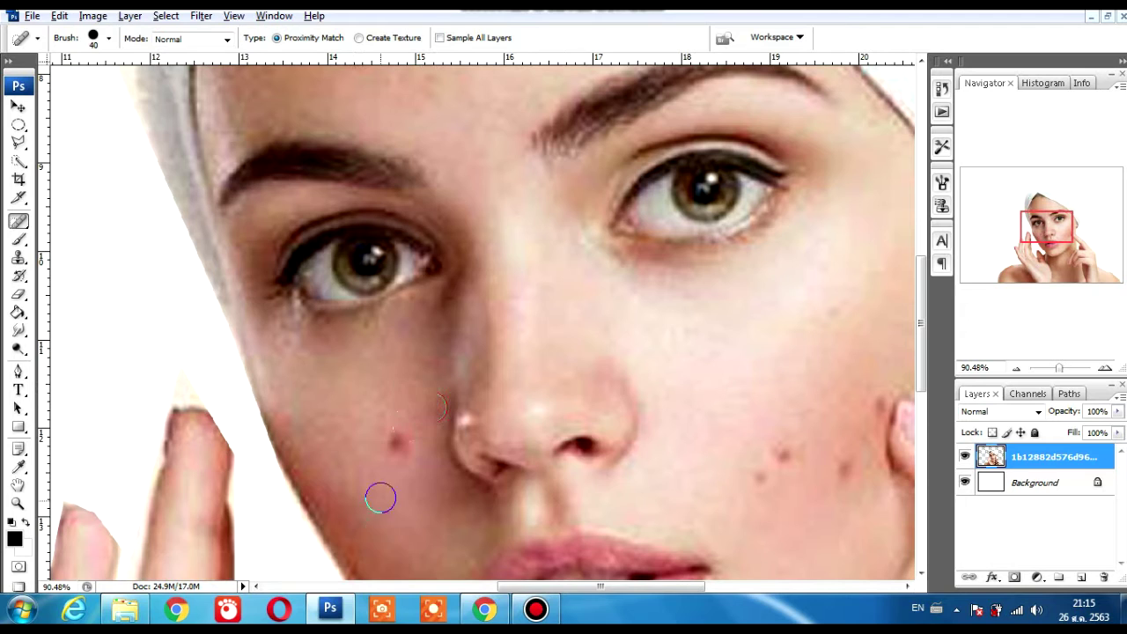
pyautogui.click(398, 443)
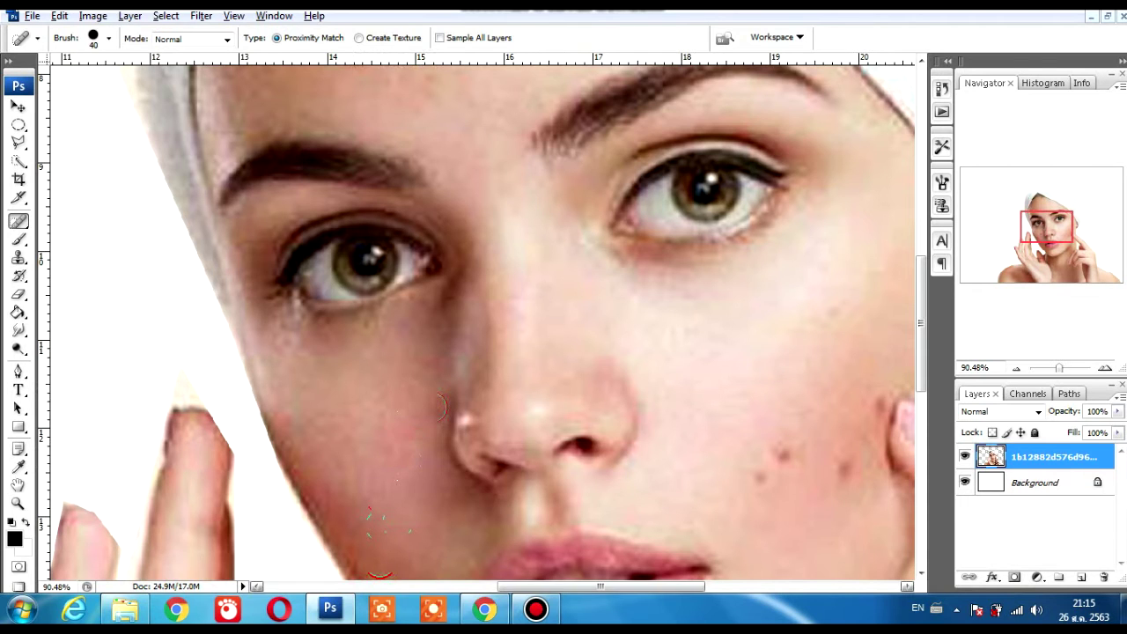
pyautogui.click(781, 457)
pyautogui.click(763, 480)
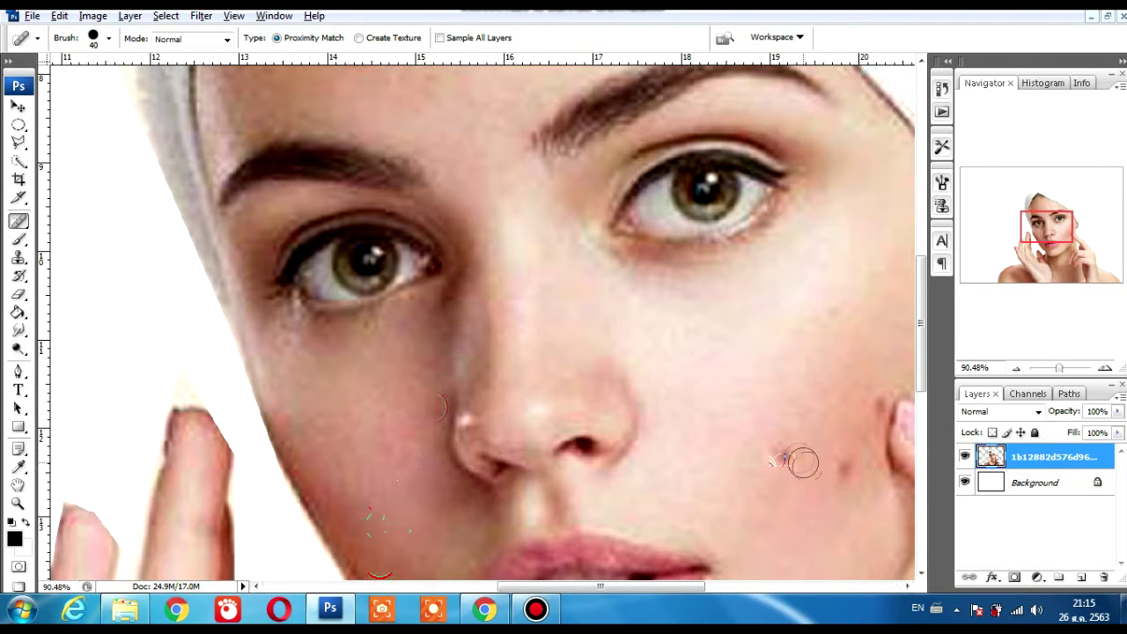
pyautogui.click(850, 473)
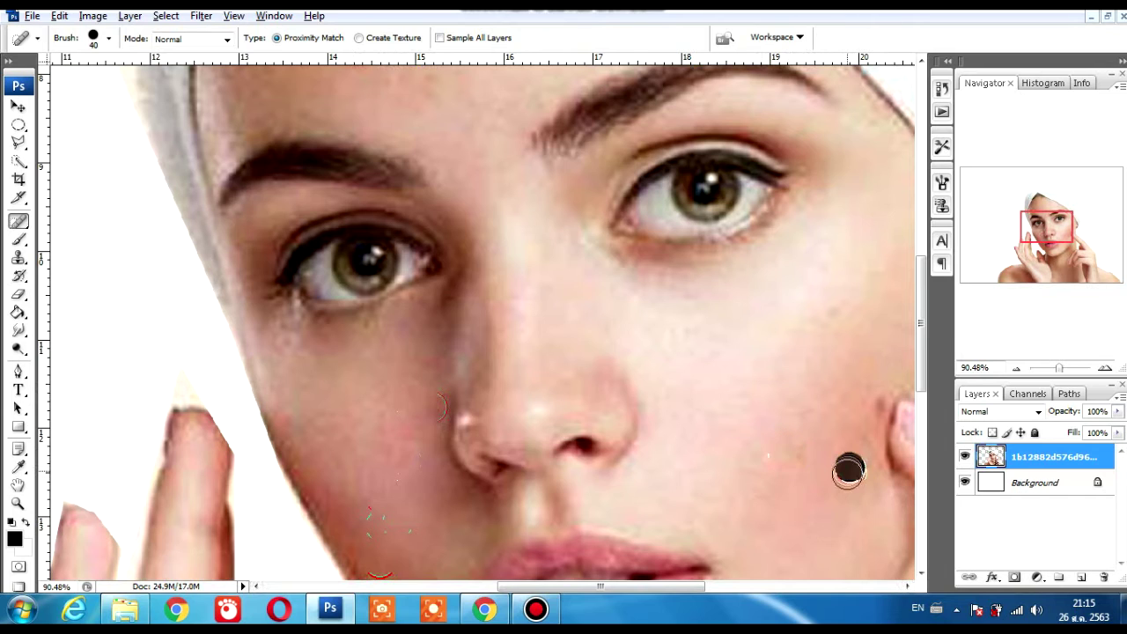
pyautogui.click(870, 401)
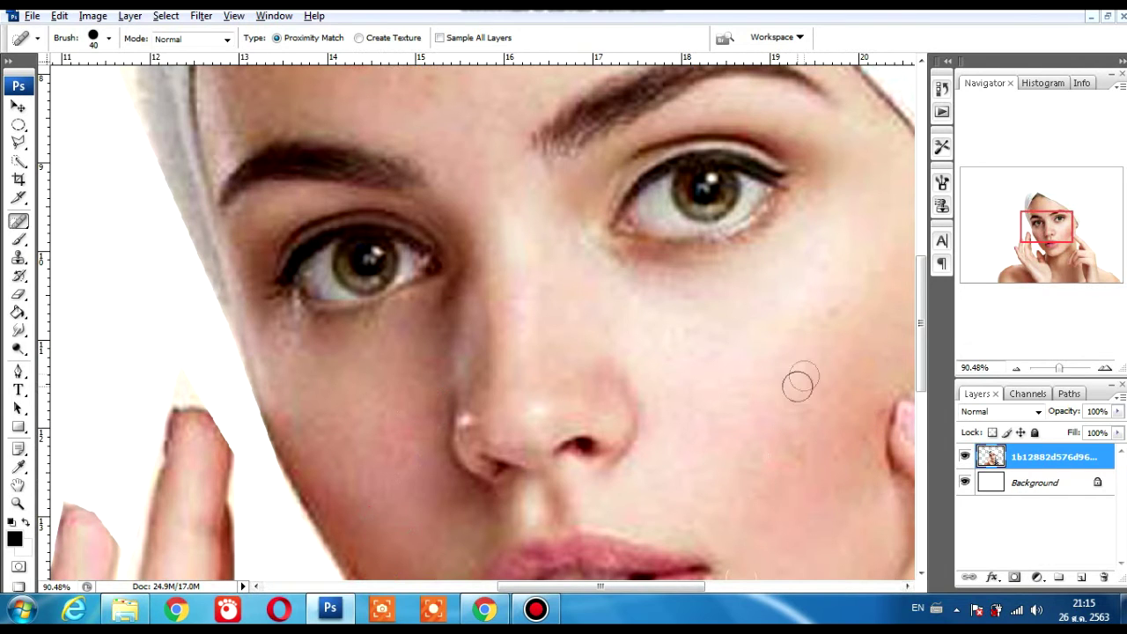
pyautogui.click(751, 456)
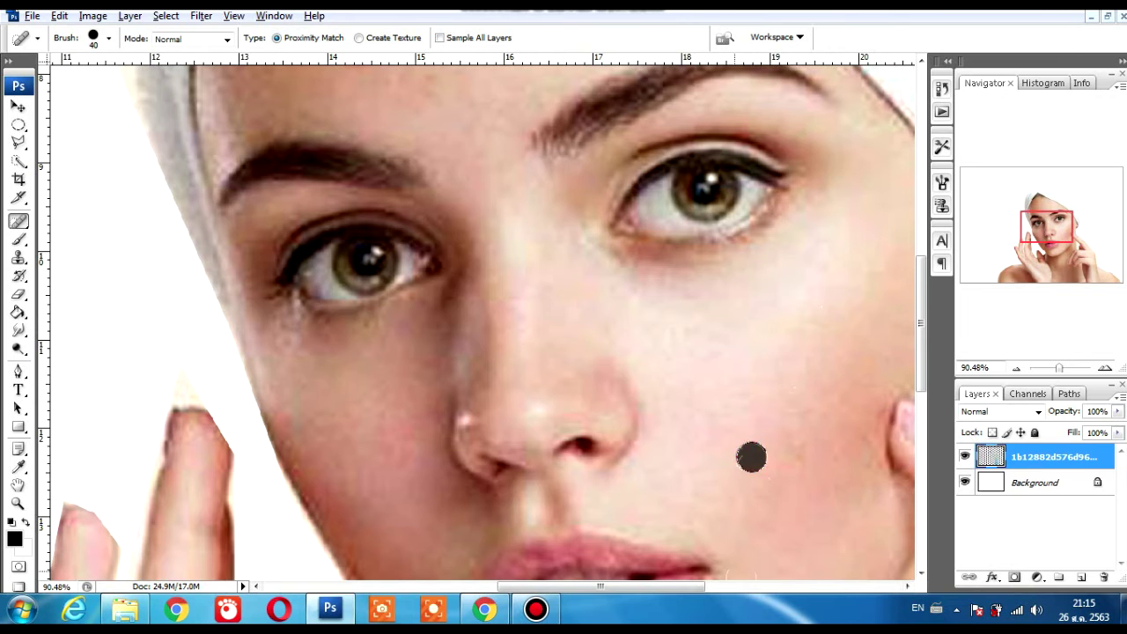
# Step: Try to heal the outer edge of the cheek beside the raised hand with a short stroke, and undo it
pyautogui.moveTo(1047, 227); pyautogui.dragTo(1053, 243)
pyautogui.click(232, 322)
pyautogui.moveTo(234, 322); pyautogui.dragTo(269, 350)
pyautogui.click(59, 16)
pyautogui.click(107, 66)
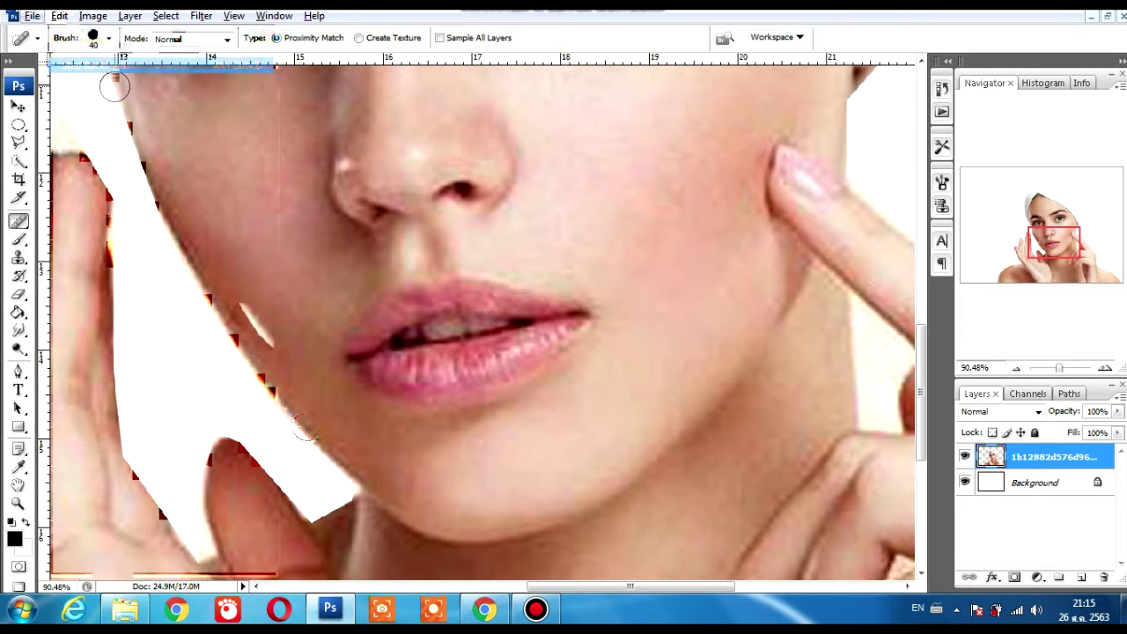
# Step: Spot-heal the jaw edge beside the raised hand and the skin near the mouth corner, undoing and repeating the last jaw dab
pyautogui.click(240, 314)
pyautogui.click(370, 398)
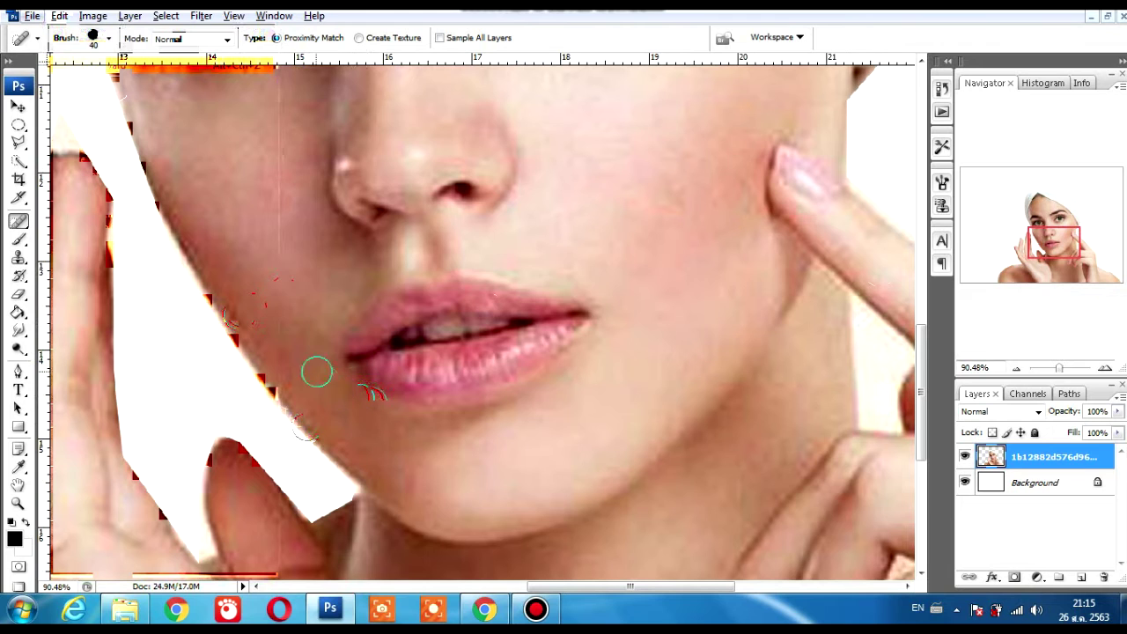
pyautogui.keyDown('alt'); pyautogui.click(304, 306); pyautogui.keyUp('alt')
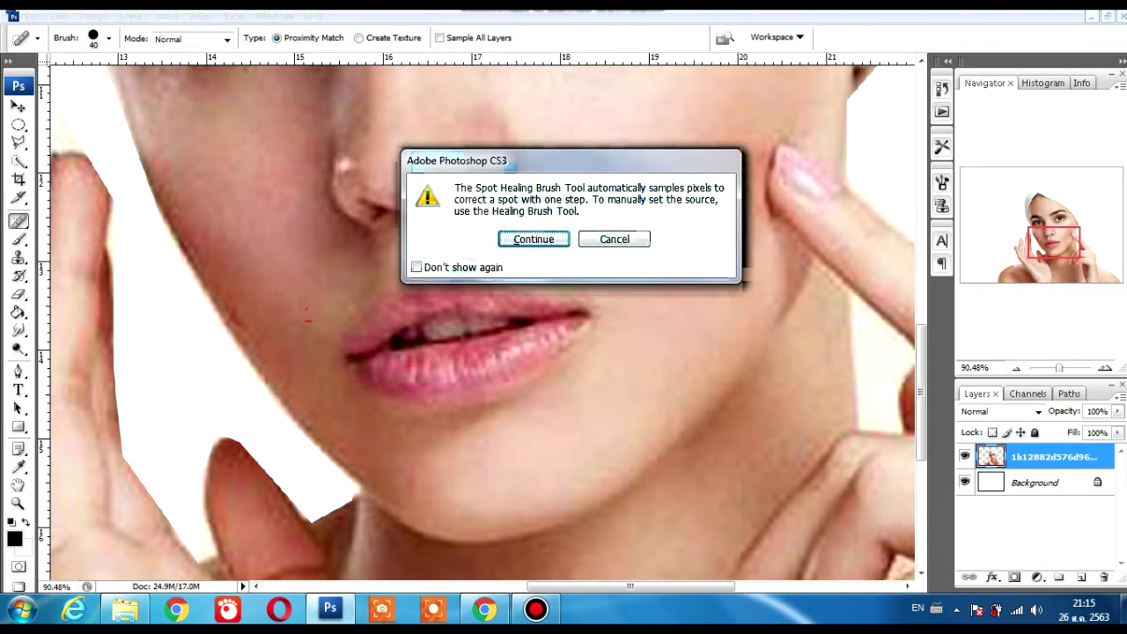
pyautogui.press('Return')
pyautogui.click(237, 312)
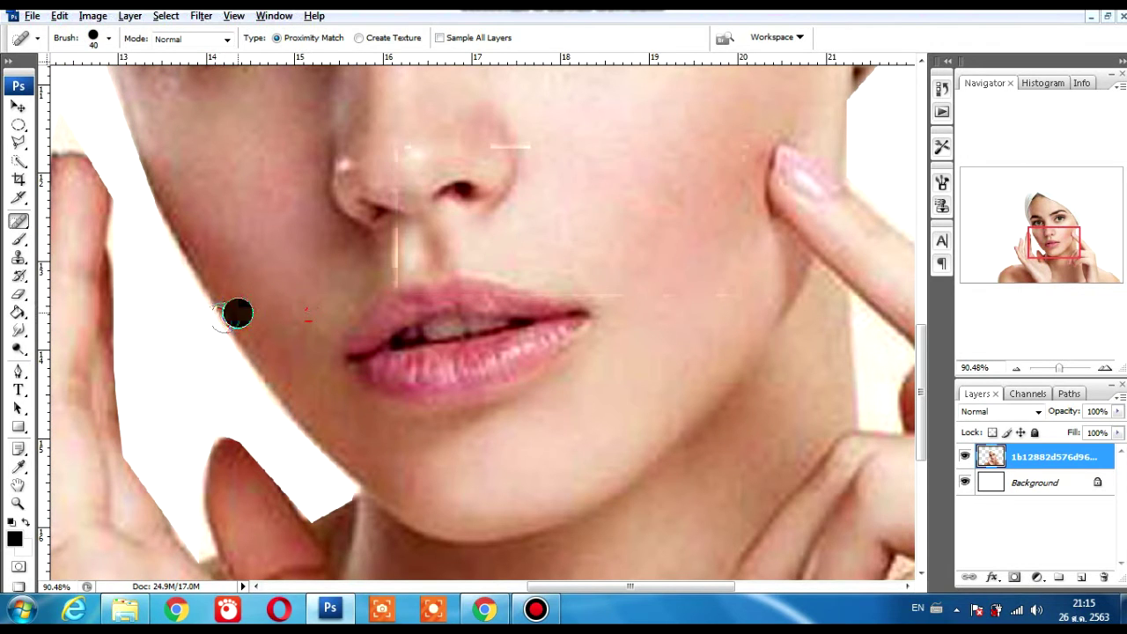
pyautogui.click(59, 15)
pyautogui.click(99, 65)
pyautogui.click(241, 312)
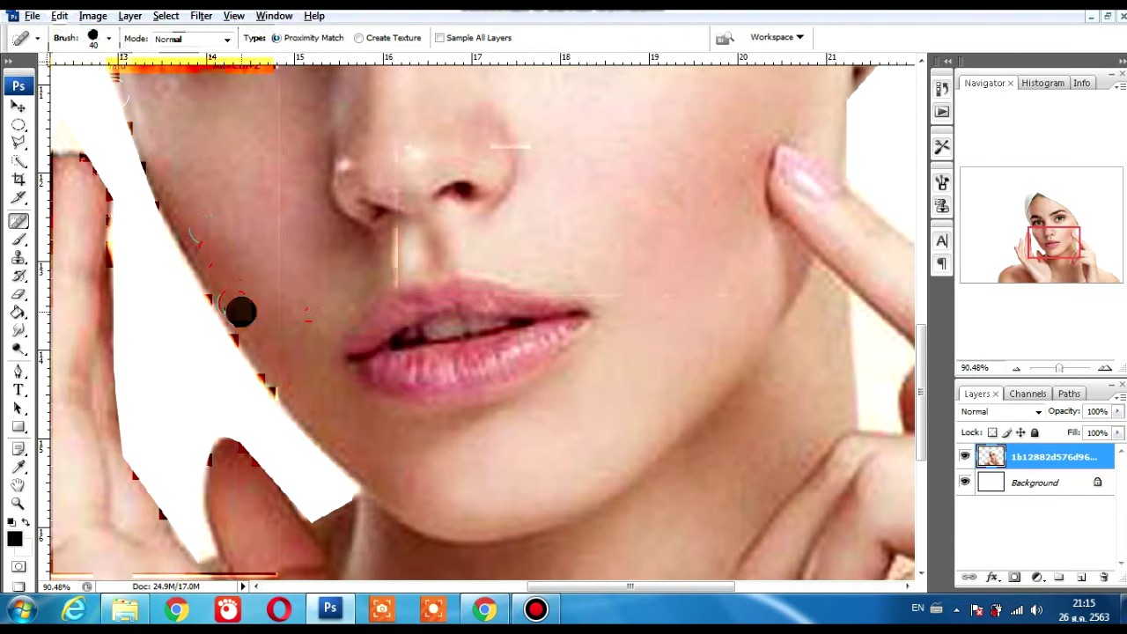
# Step: Place the original unretouched photo of the woman on the canvas beside the retouched cutout, slightly narrowing it
pyautogui.moveTo(1059, 368); pyautogui.dragTo(1055, 368)
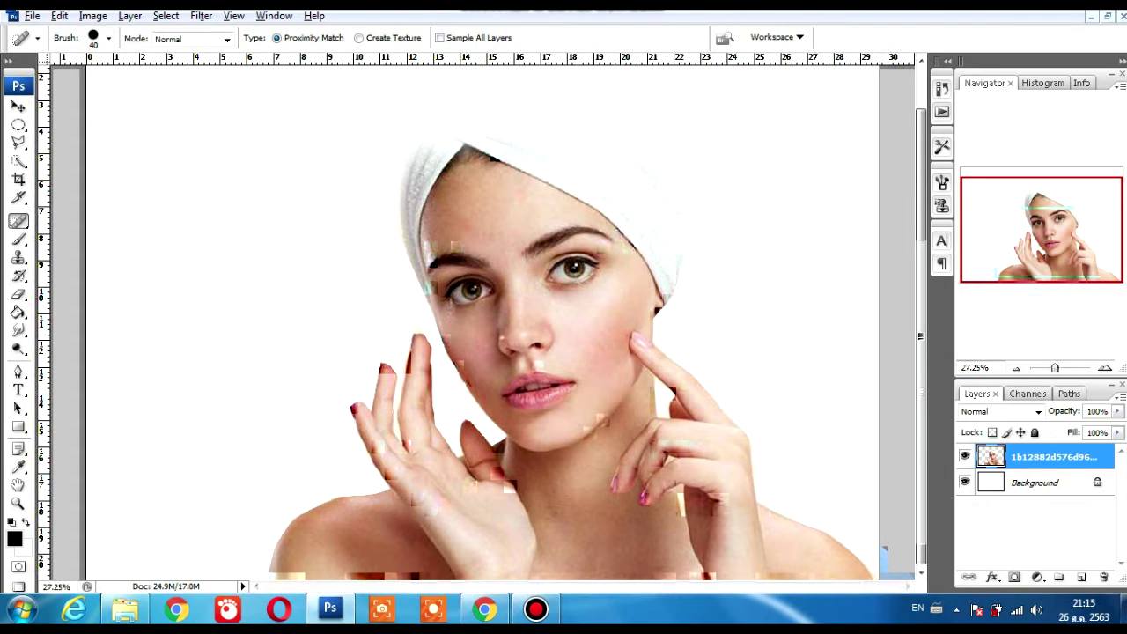
pyautogui.scroll(-1, 484, 423)
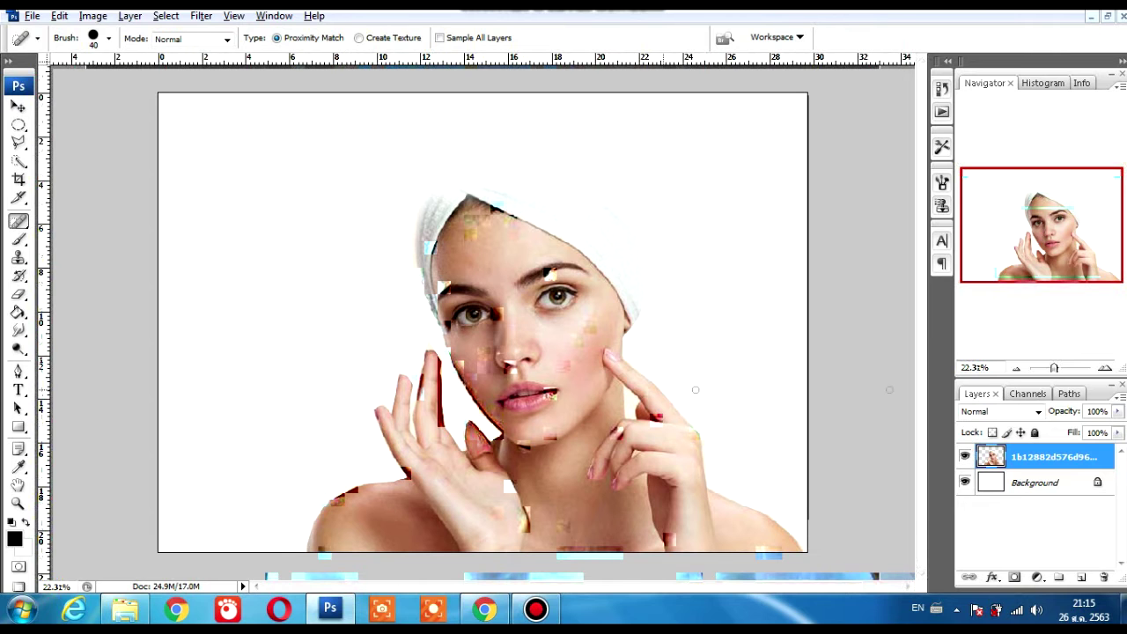
pyautogui.click(31, 16)
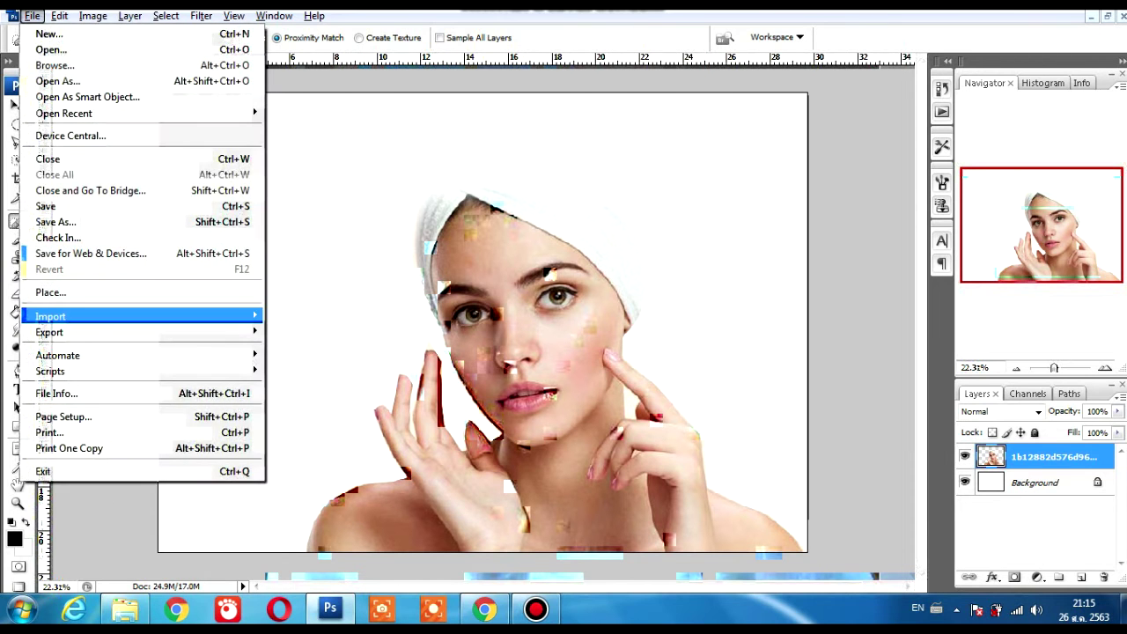
pyautogui.click(61, 289)
pyautogui.scroll(-6, 366, 265)
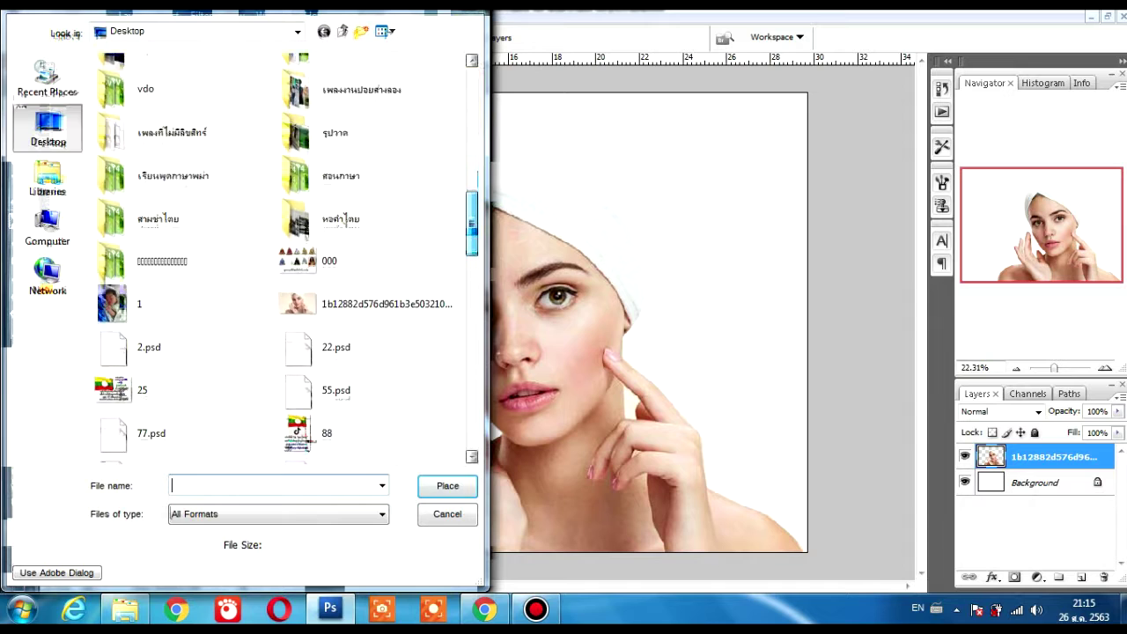
pyautogui.click(365, 174)
pyautogui.click(447, 485)
pyautogui.moveTo(482, 324); pyautogui.dragTo(323, 383)
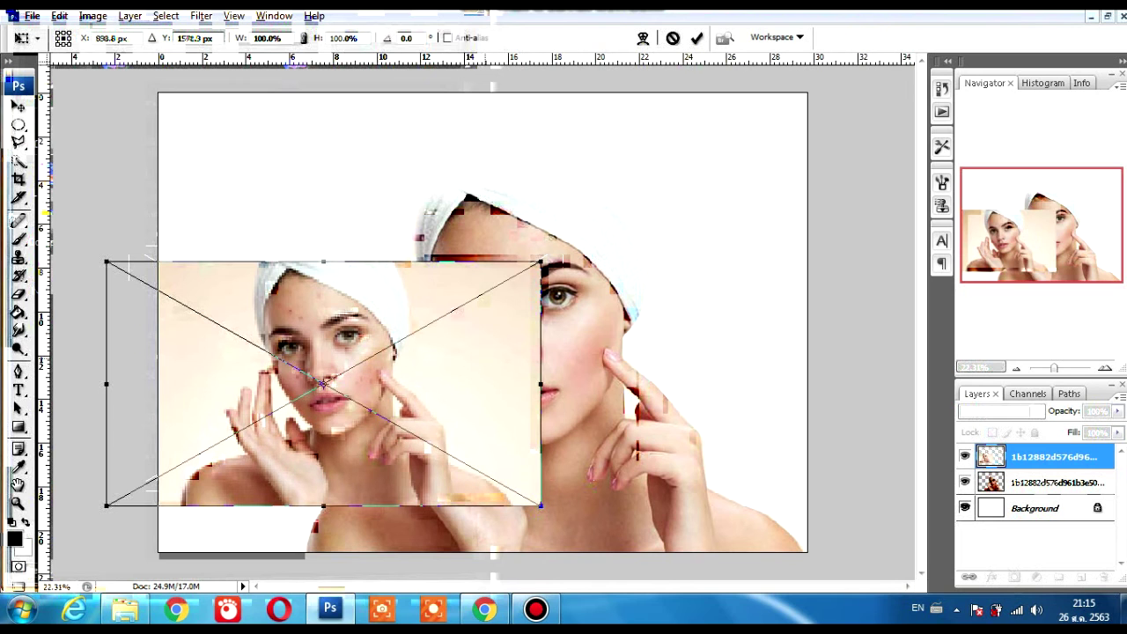
pyautogui.moveTo(540, 384)
pyautogui.mouseDown()
pyautogui.moveTo(432, 384)
pyautogui.moveTo(536, 384)
pyautogui.mouseUp()
pyautogui.press('Return')
pyautogui.press('j')
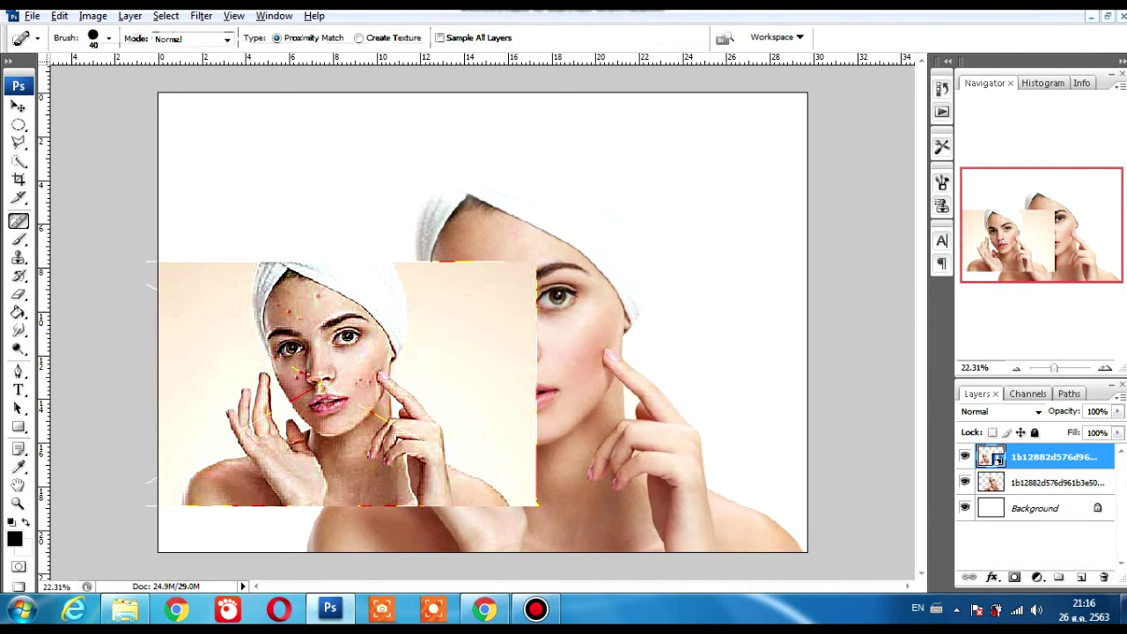
# Step: Move the placed original photo over the retouched cutout, then check its alignment by briefly hiding it and inspecting the face
pyautogui.scroll(5, 270, 386)
pyautogui.scroll(-4, 270, 386)
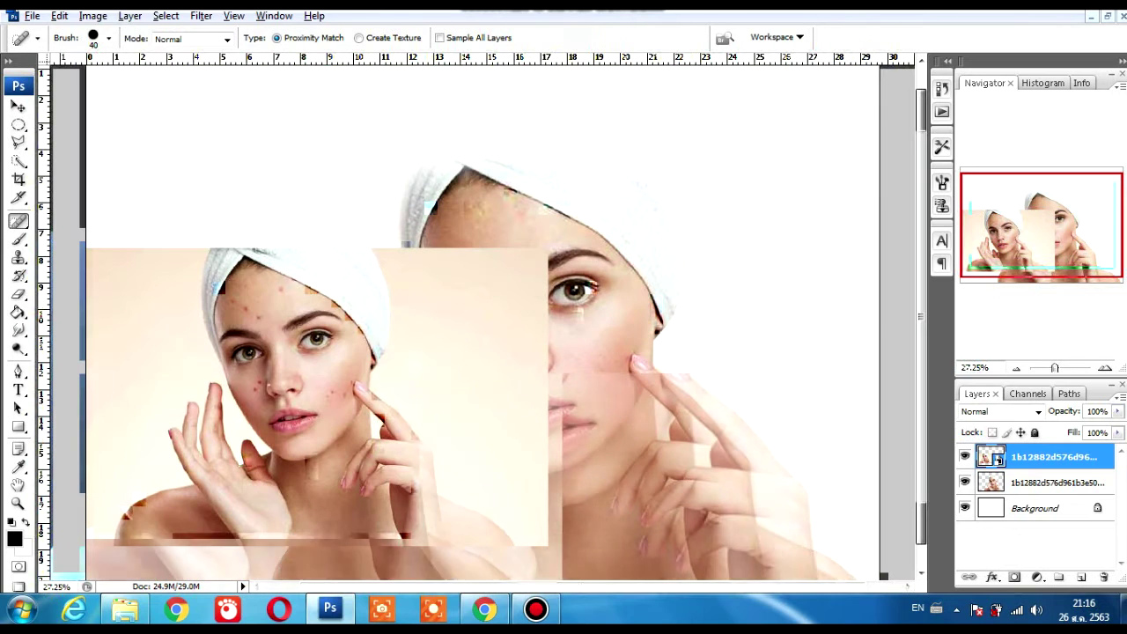
pyautogui.click(18, 107)
pyautogui.moveTo(259, 375); pyautogui.dragTo(159, 254)
pyautogui.moveTo(216, 275); pyautogui.dragTo(519, 335)
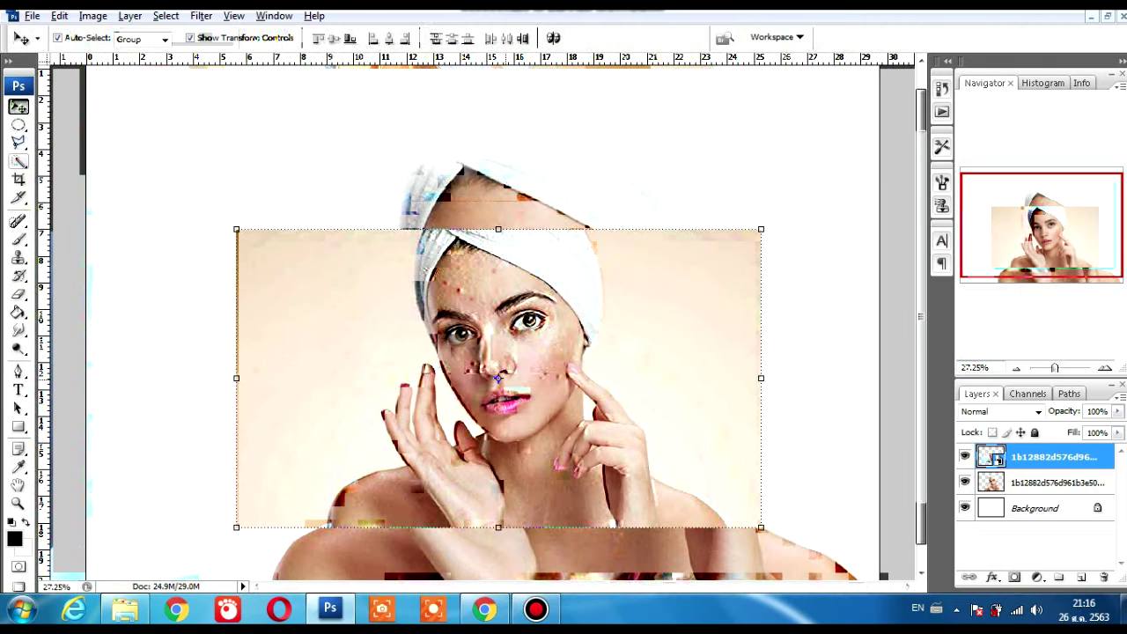
pyautogui.click(965, 456)
pyautogui.click(965, 456)
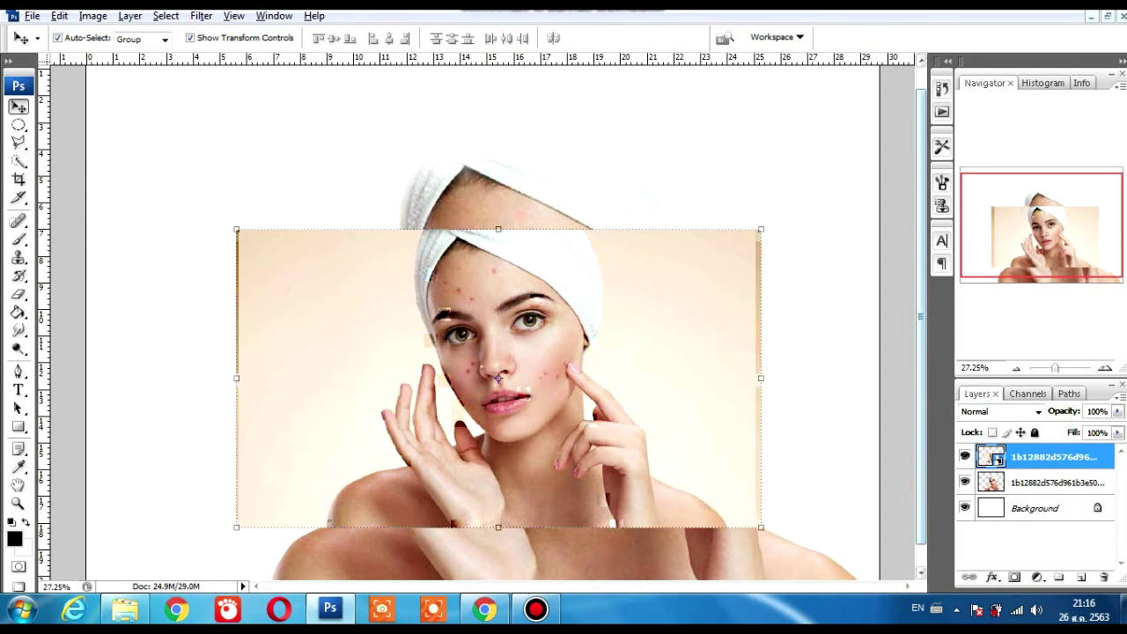
pyautogui.scroll(13, 482, 322)
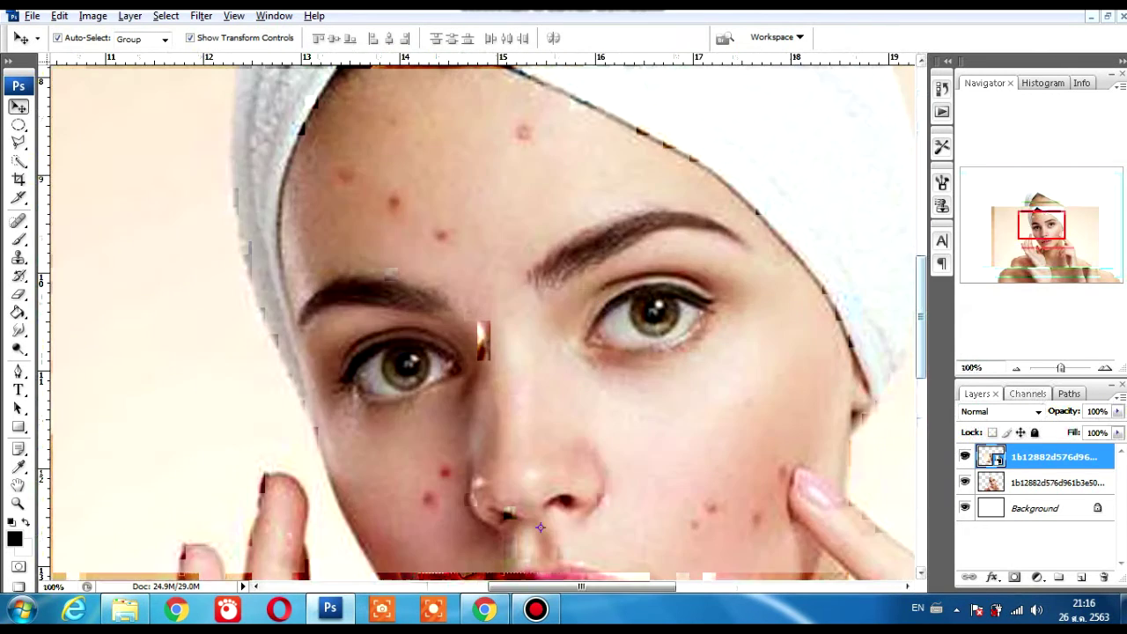
# Step: Scale the placed photo to about 149.7% width and 150.1% height, spanning the canvas width and reaching its lower edge
pyautogui.scroll(-20, 483, 322)
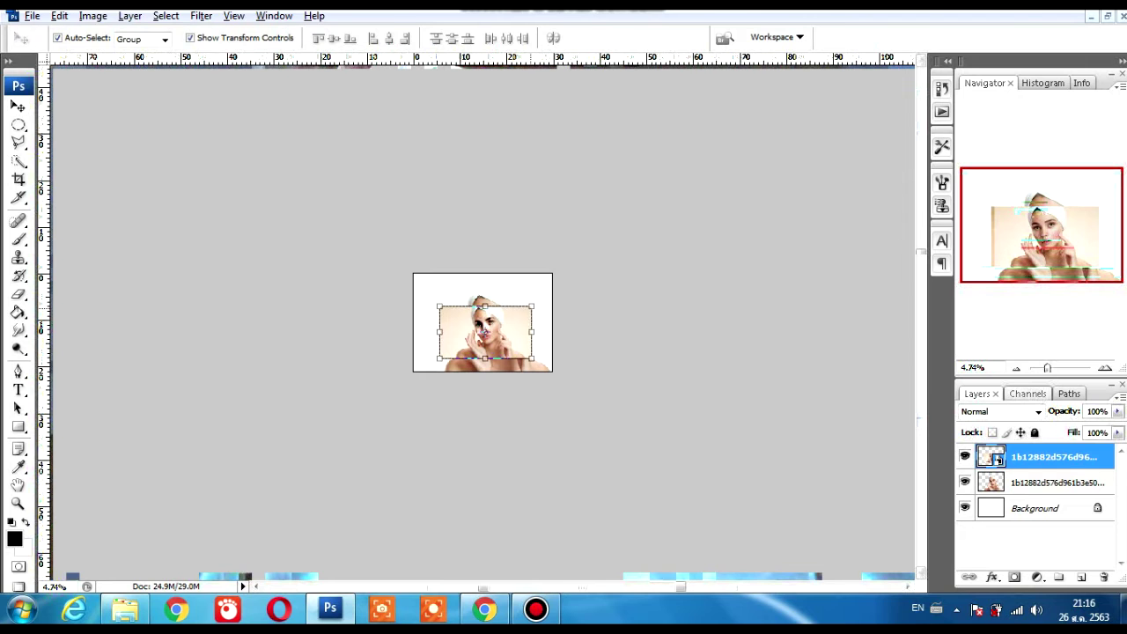
pyautogui.moveTo(531, 305); pyautogui.dragTo(571, 273)
pyautogui.moveTo(439, 358); pyautogui.dragTo(413, 371)
pyautogui.moveTo(573, 274); pyautogui.dragTo(553, 292)
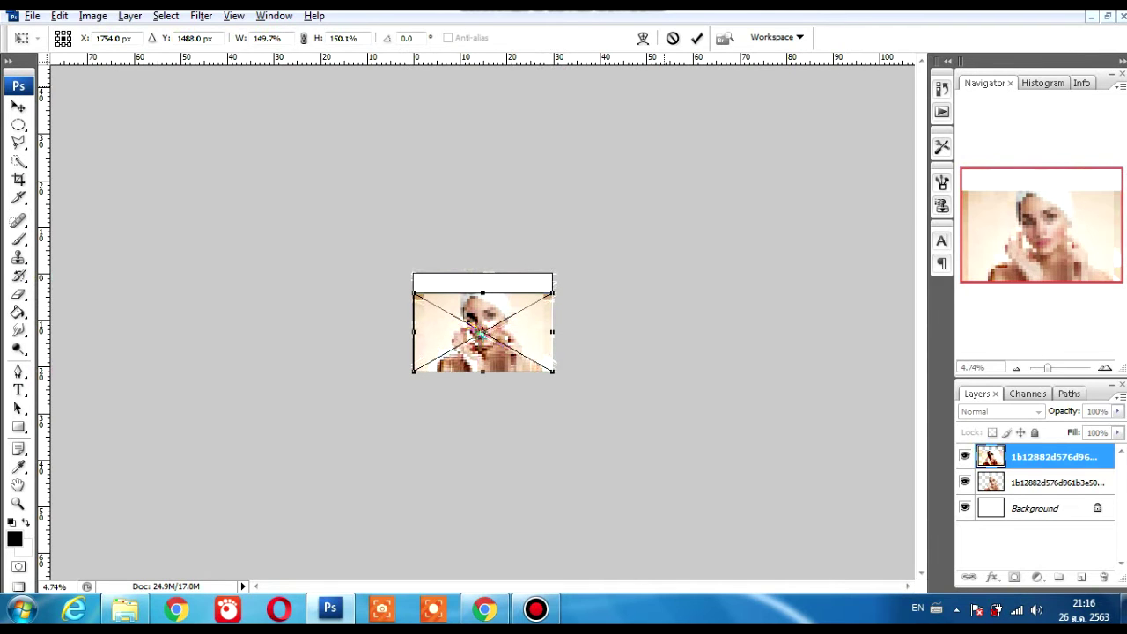
pyautogui.press('Return')
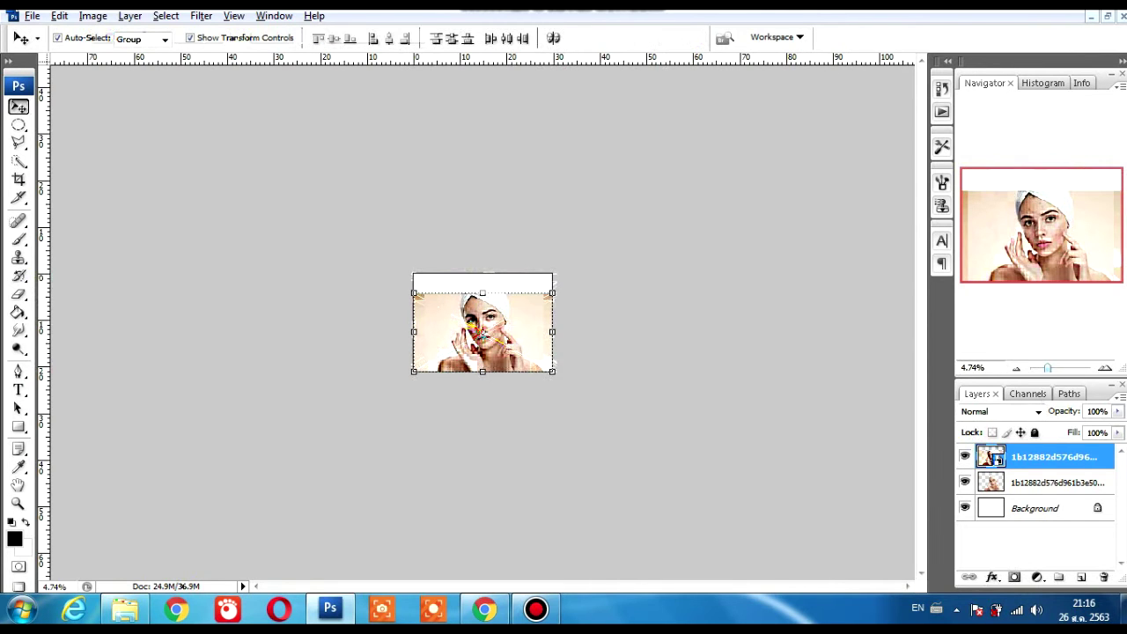
# Step: Toggle the visibility of the placed original photo to compare it with the retouched cutout, and leave it hidden
pyautogui.scroll(5, 471, 319)
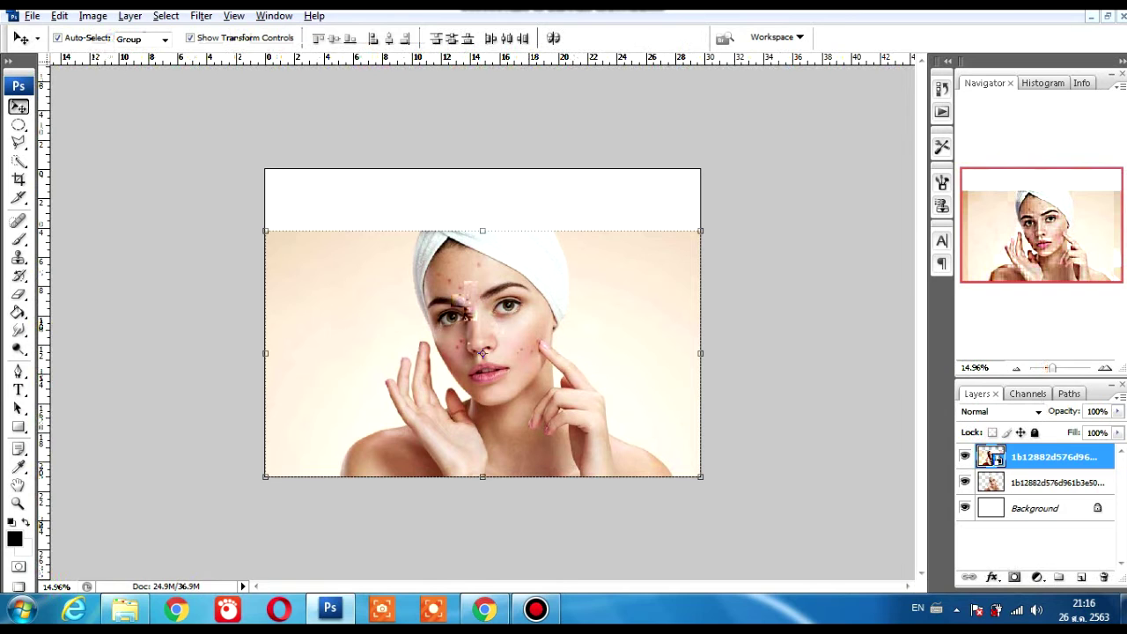
pyautogui.scroll(1, 482, 352)
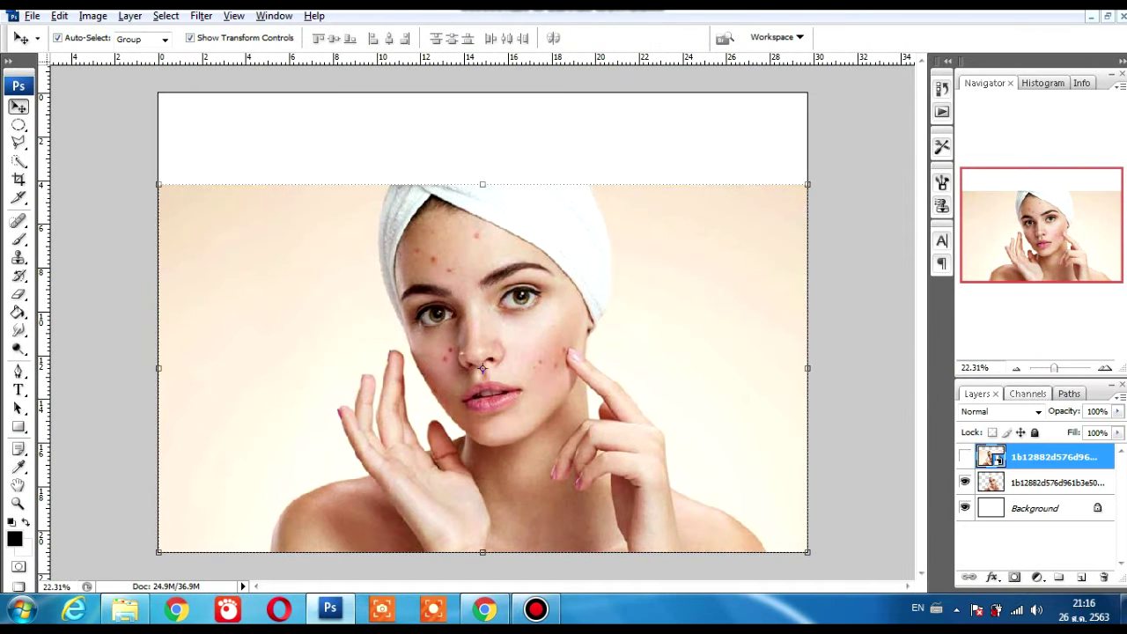
pyautogui.click(965, 456)
pyautogui.click(964, 456)
pyautogui.click(964, 456)
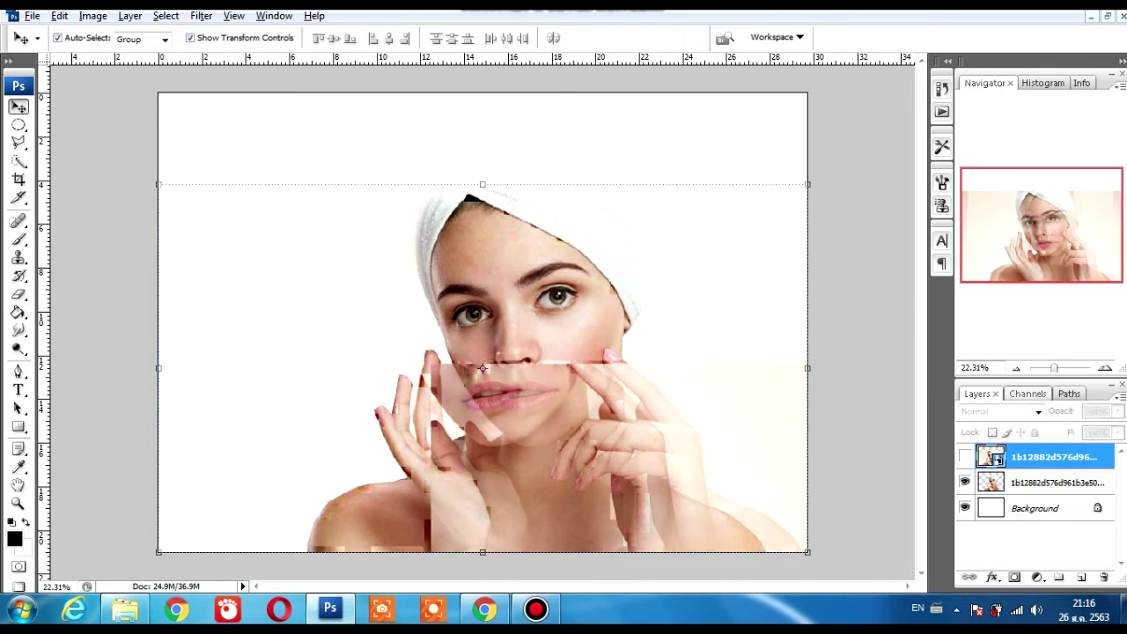
pyautogui.click(964, 456)
pyautogui.click(964, 456)
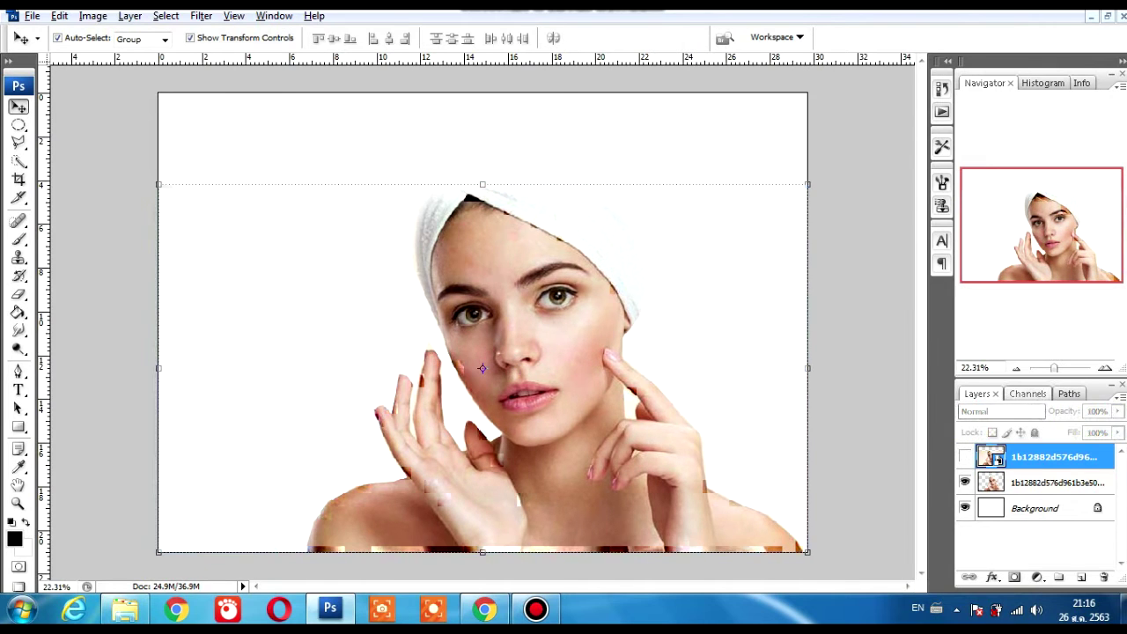
pyautogui.click(964, 456)
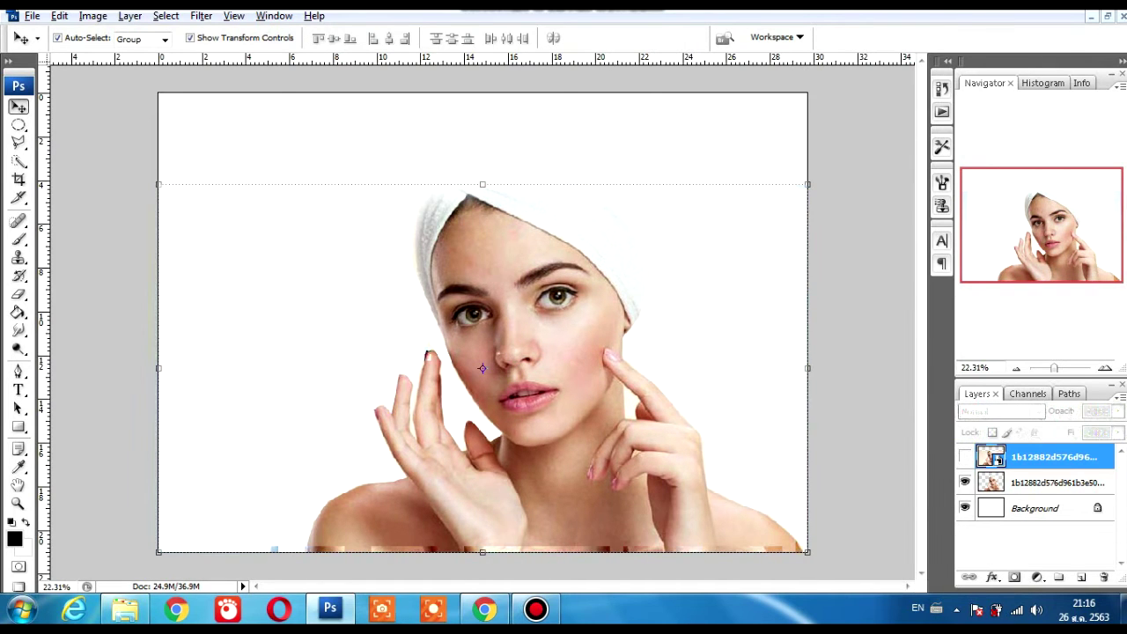
# Step: Select the retouched cutout's layer and set the Brush tool's foreground color to magenta ff00b4
pyautogui.click(555, 368)
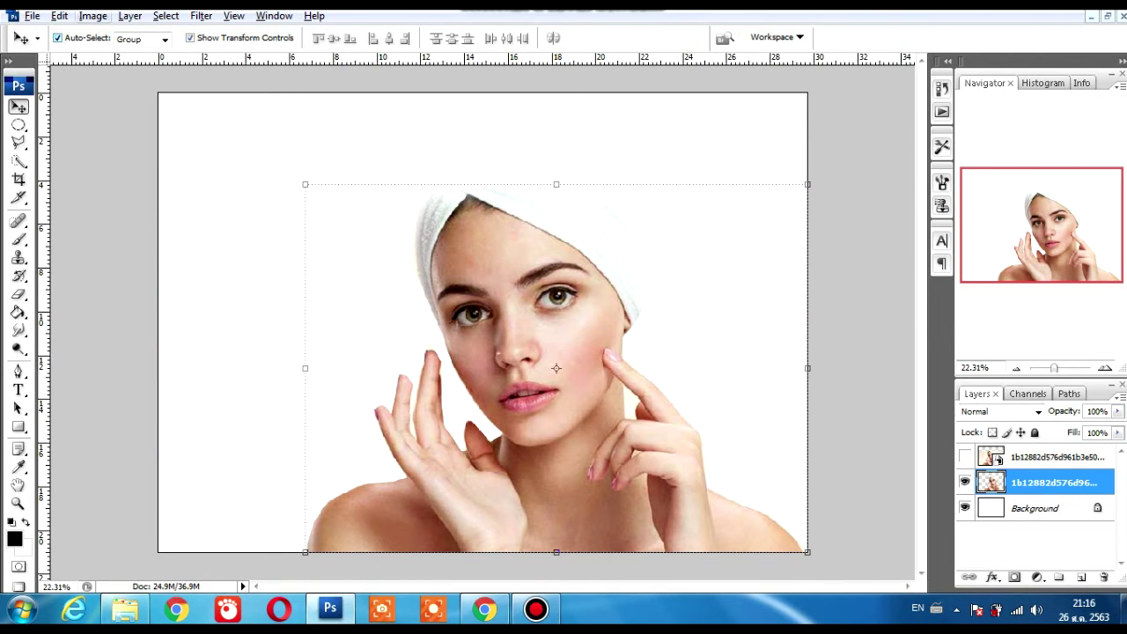
pyautogui.scroll(5, 490, 321)
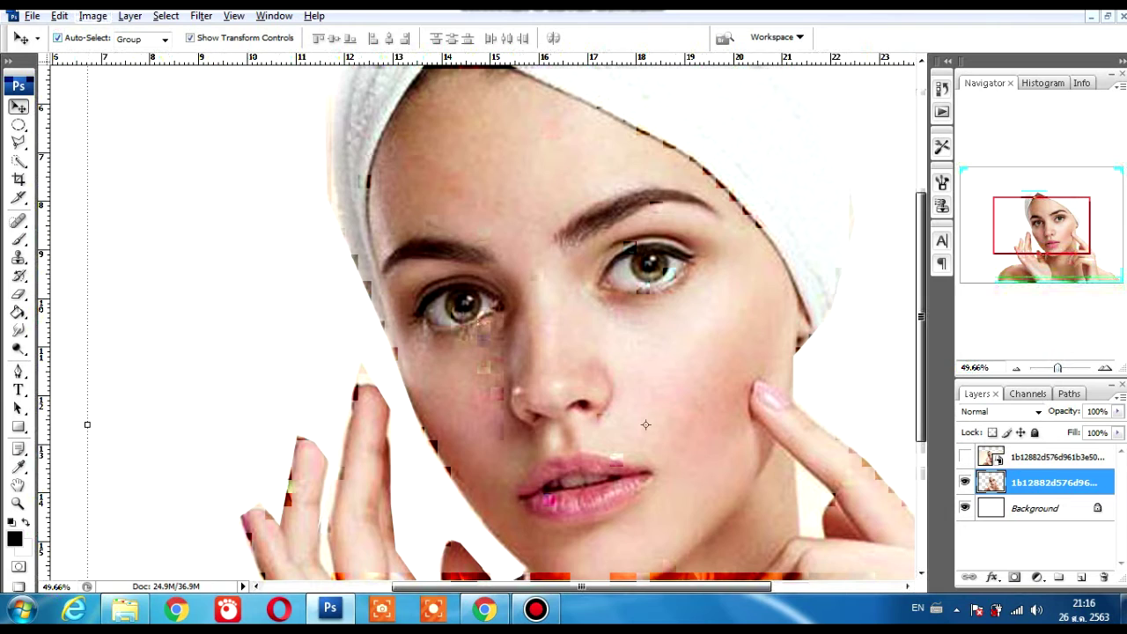
pyautogui.scroll(-8, 489, 321)
pyautogui.moveTo(638, 172); pyautogui.dragTo(588, 172)
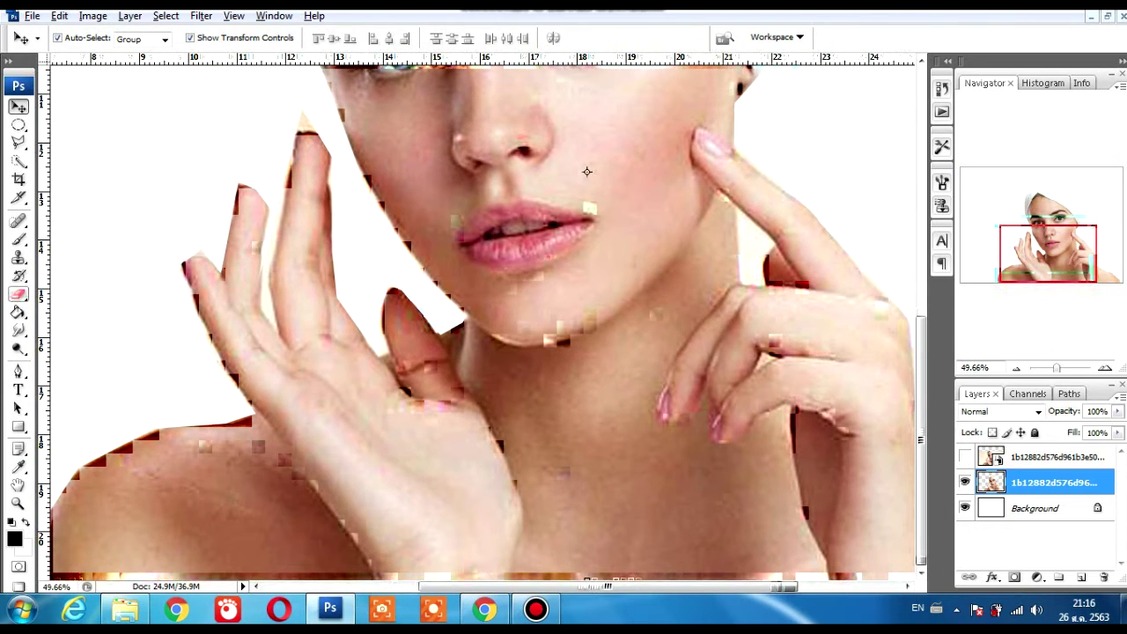
pyautogui.press('b')
pyautogui.press('i')
pyautogui.click(14, 539)
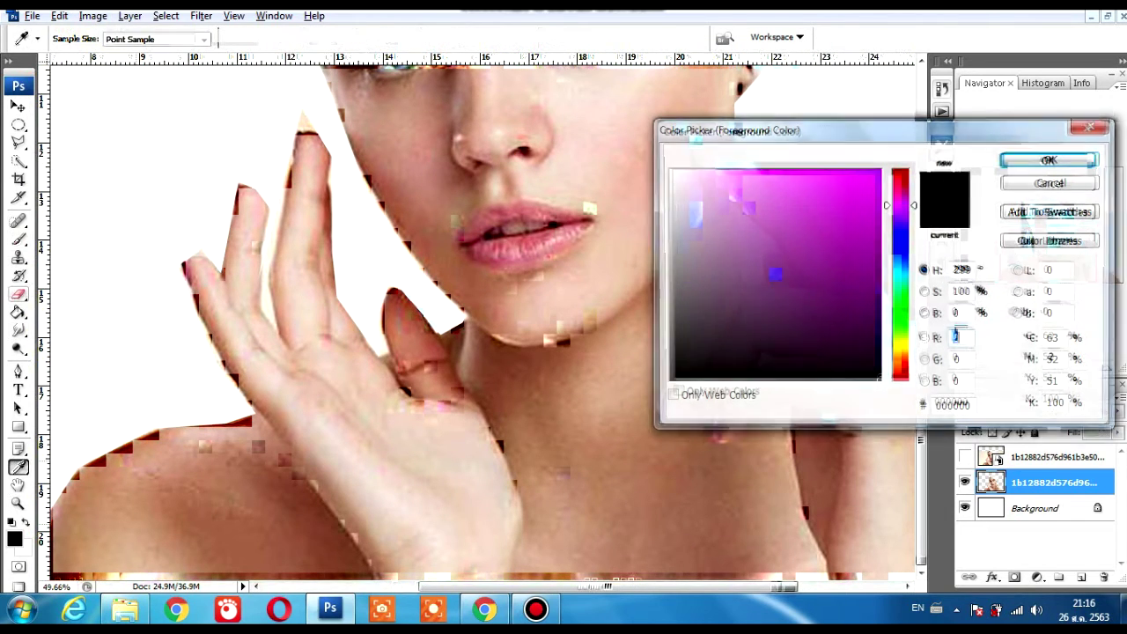
pyautogui.moveTo(869, 174); pyautogui.dragTo(882, 168)
pyautogui.click(1050, 159)
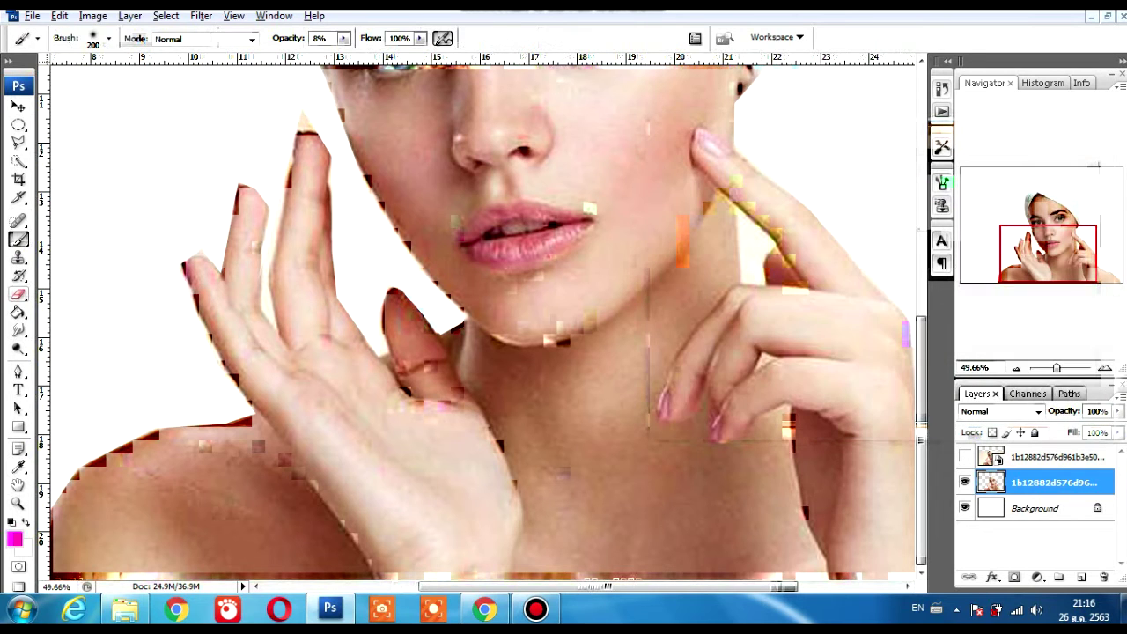
# Step: Tint the woman's lips magenta with the Brush at size 70 and 8% opacity
pyautogui.press('[')
pyautogui.press('[')
pyautogui.press('[')
pyautogui.press('[')
pyautogui.press('[')
pyautogui.press('[')
pyautogui.press('[')
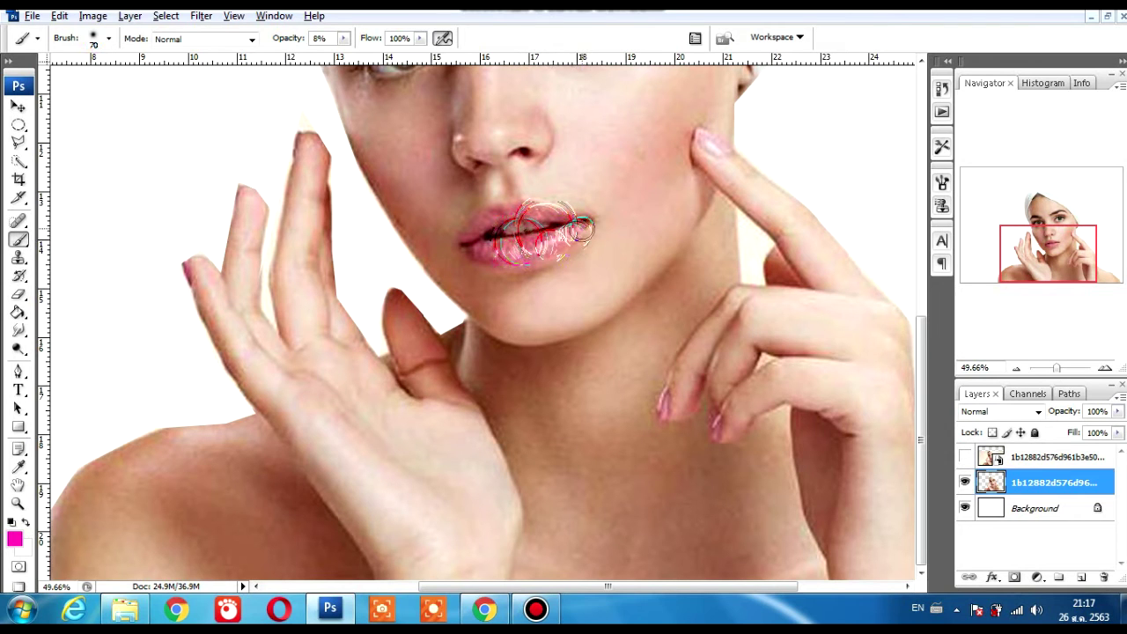
pyautogui.moveTo(577, 231)
pyautogui.mouseDown()
pyautogui.moveTo(532, 251)
pyautogui.moveTo(467, 248)
pyautogui.moveTo(574, 223)
pyautogui.moveTo(517, 210)
pyautogui.moveTo(483, 222)
pyautogui.moveTo(465, 248)
pyautogui.moveTo(489, 225)
pyautogui.moveTo(540, 213)
pyautogui.moveTo(577, 221)
pyautogui.mouseUp()
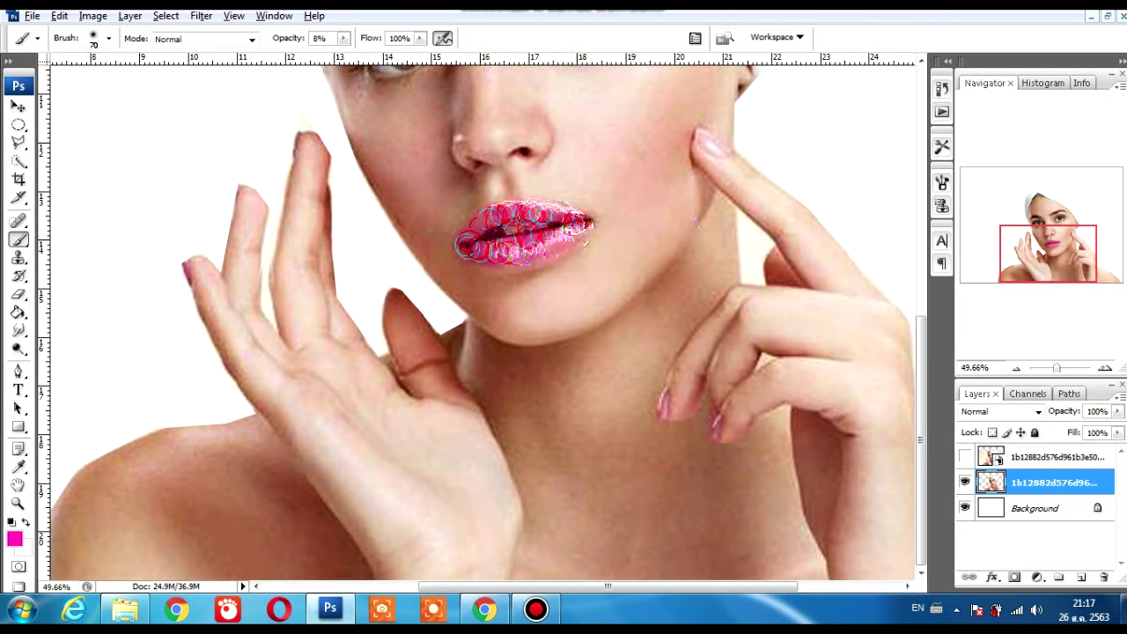
# Step: Keep the magenta foreground color and enlarge the brush to size 125 for painting the eyes
pyautogui.click(1052, 224)
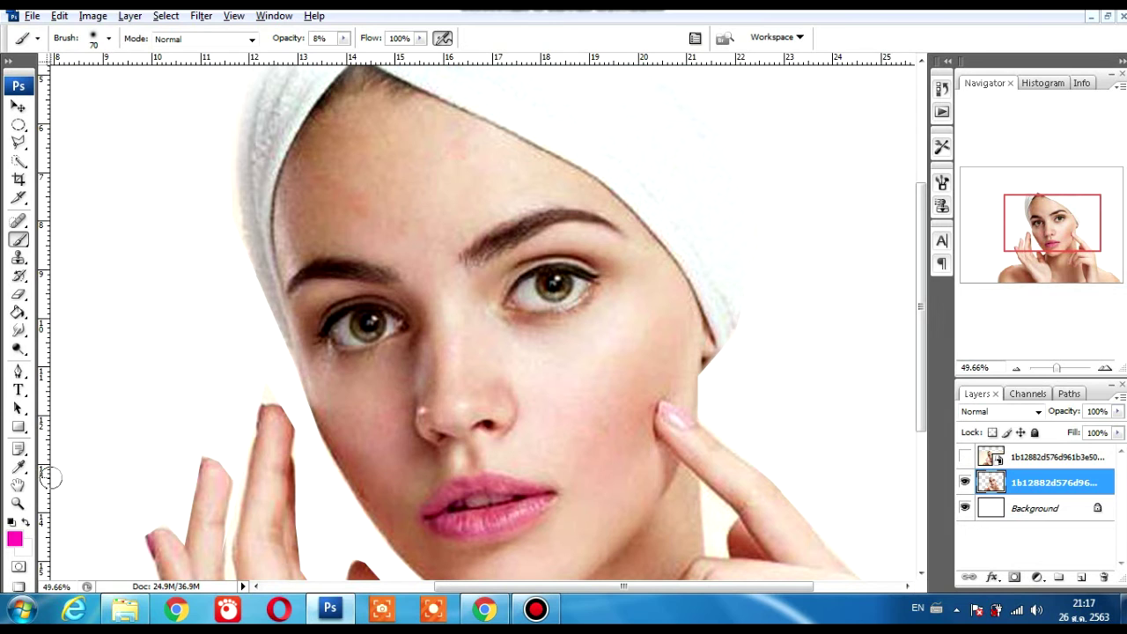
pyautogui.click(15, 539)
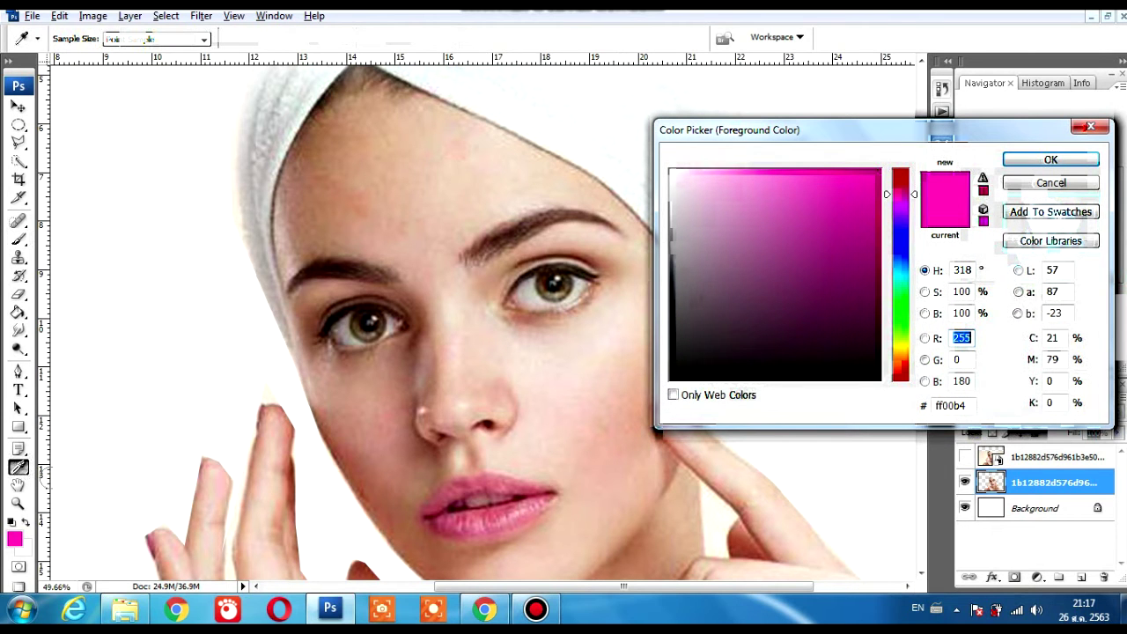
pyautogui.press('Return')
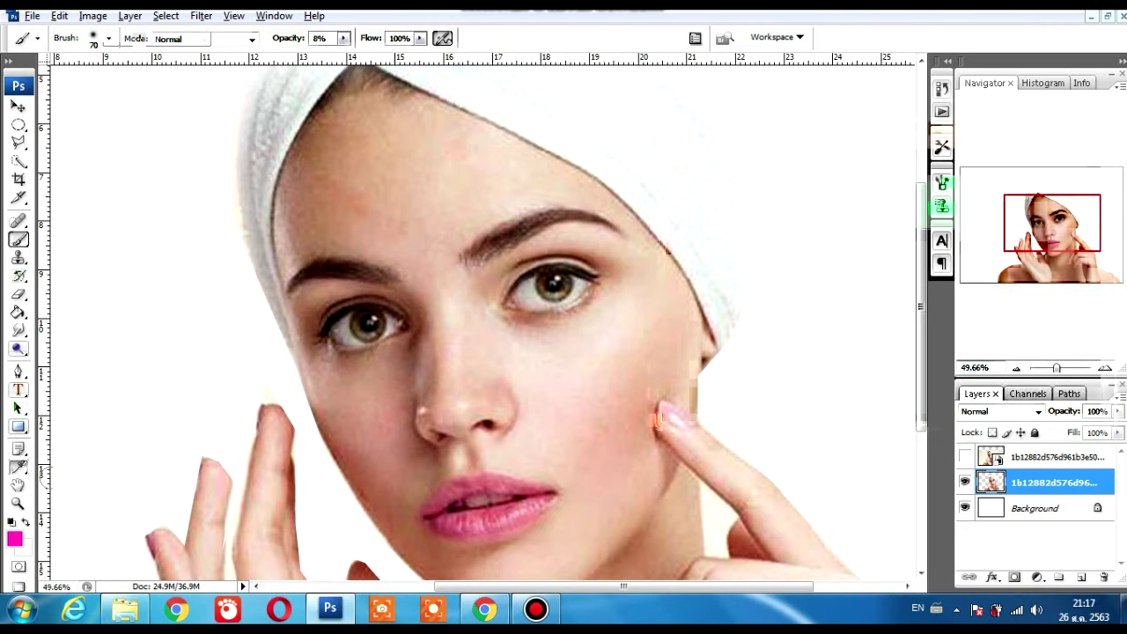
pyautogui.press(']')
pyautogui.press(']')
# Step: Try tinting the iris of the eye nearest the pointing finger magenta, and undo the paint
pyautogui.click(553, 283)
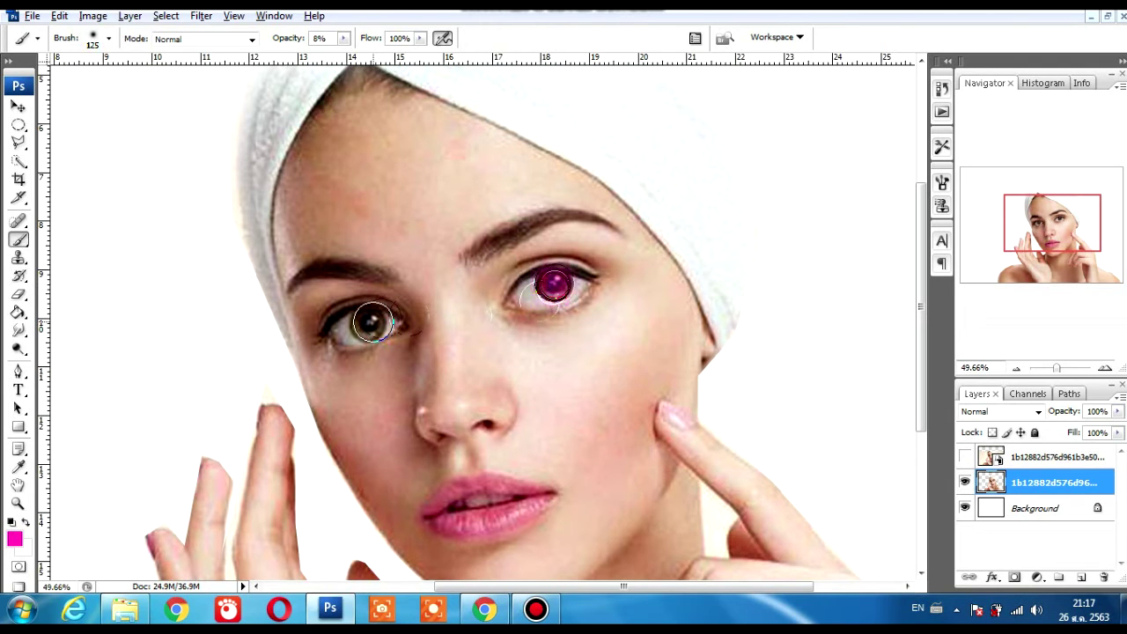
pyautogui.click(59, 16)
pyautogui.click(88, 64)
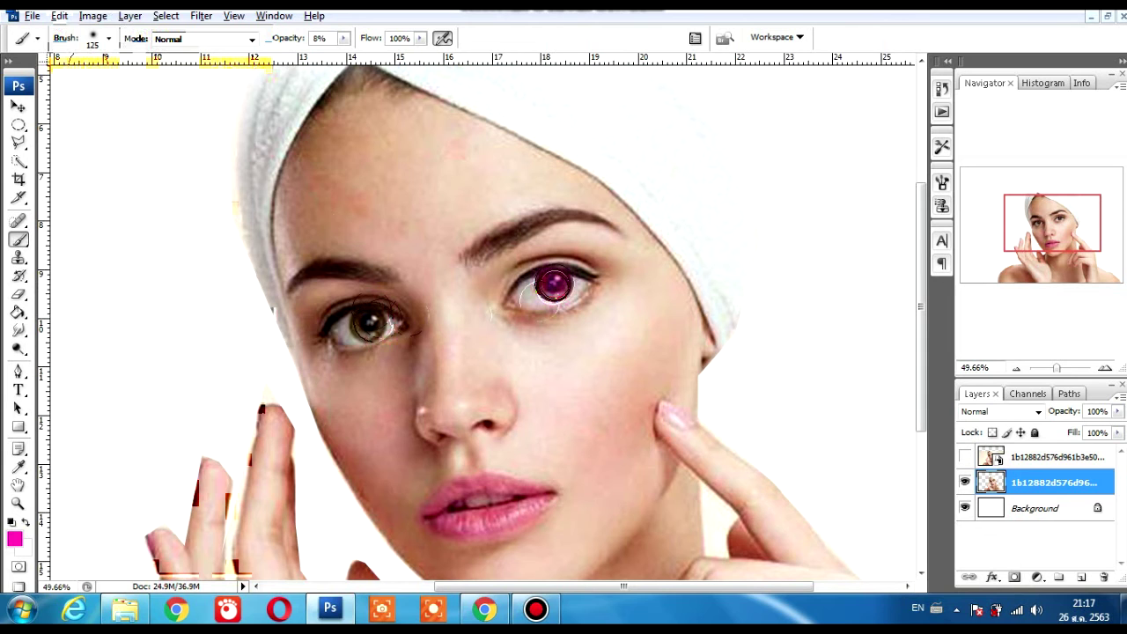
pyautogui.hotkey('ctrl', 'alt', 'z')
pyautogui.click(59, 16)
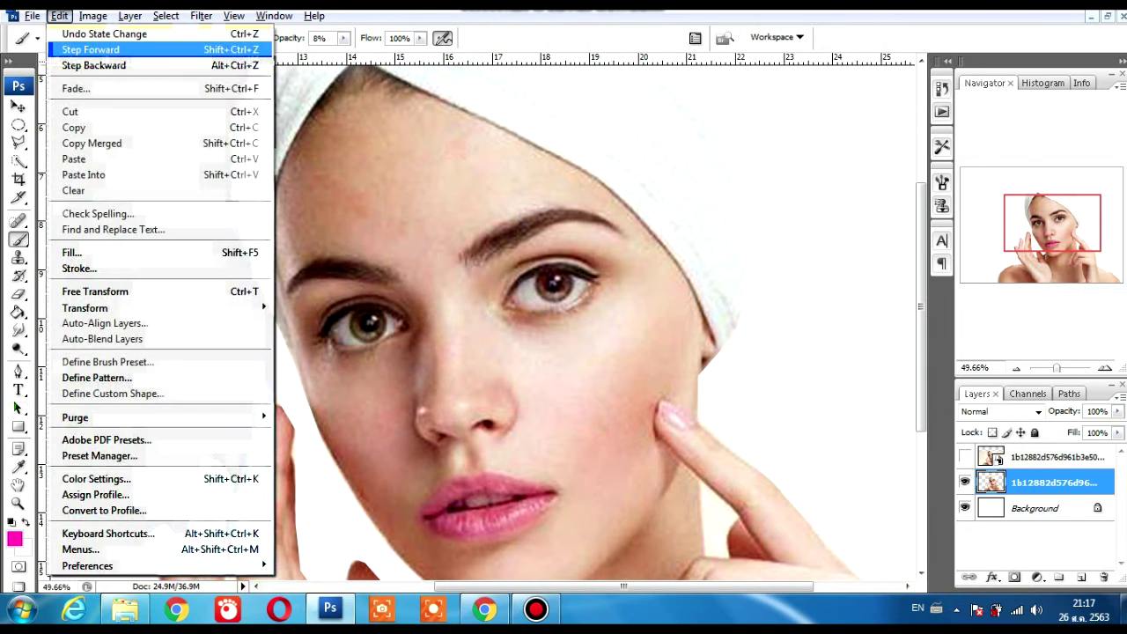
pyautogui.click(93, 65)
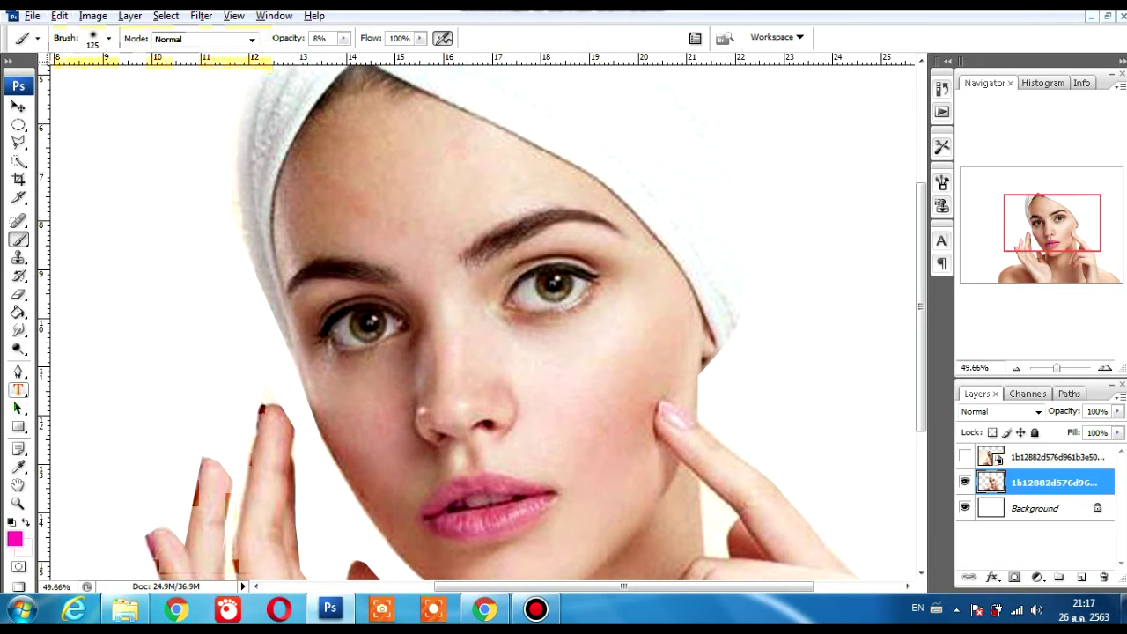
# Step: Change the foreground color to blue 0018ff and tint the iris of the eye nearest the pointing finger
pyautogui.click(15, 539)
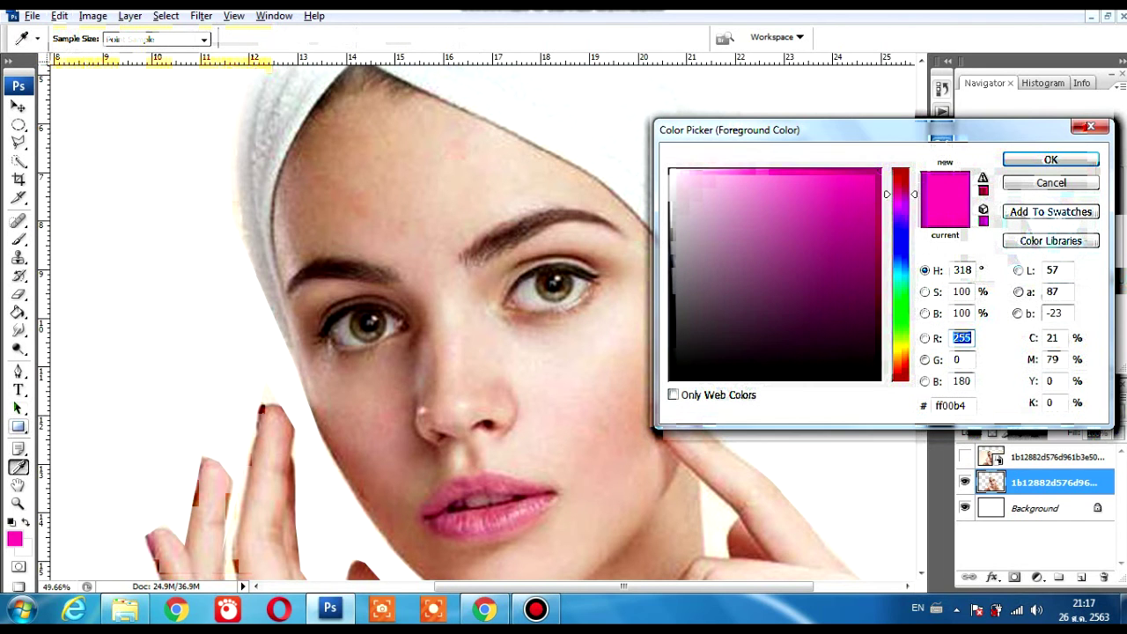
pyautogui.click(901, 243)
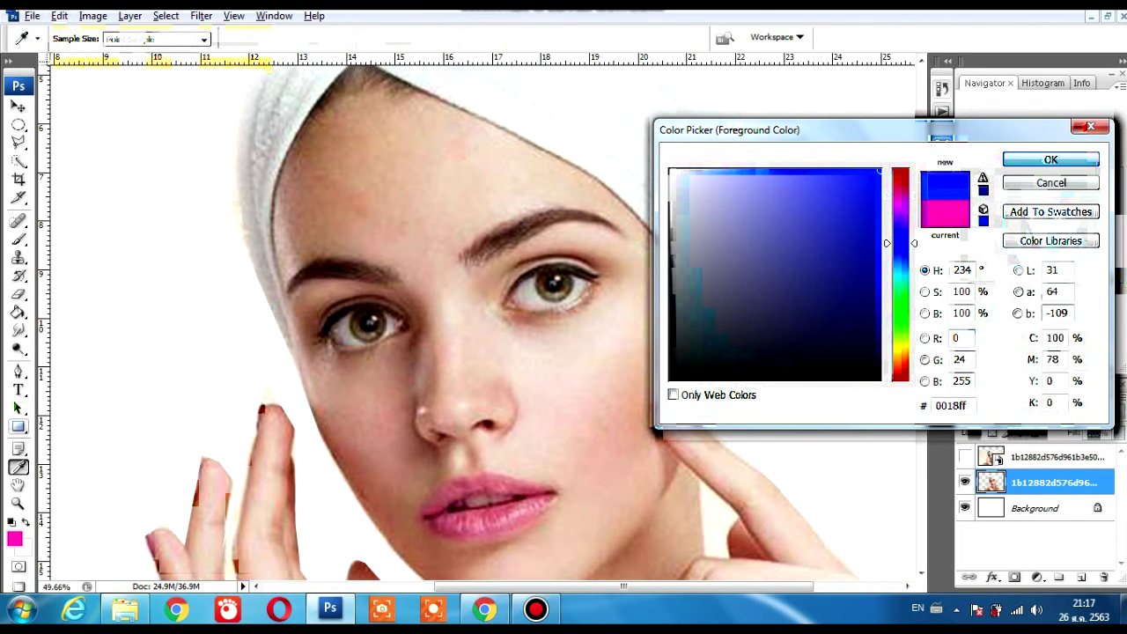
pyautogui.click(1050, 160)
pyautogui.moveTo(560, 283); pyautogui.dragTo(554, 284)
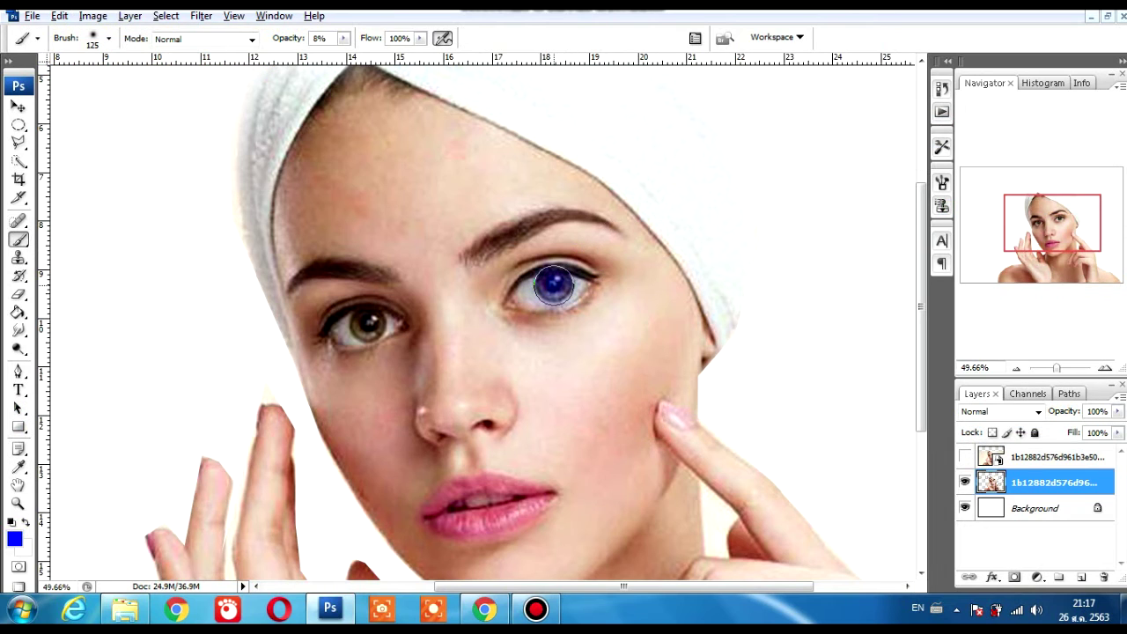
# Step: Tint the iris of the eye farther from the pointing finger blue with the Brush
pyautogui.click(367, 323)
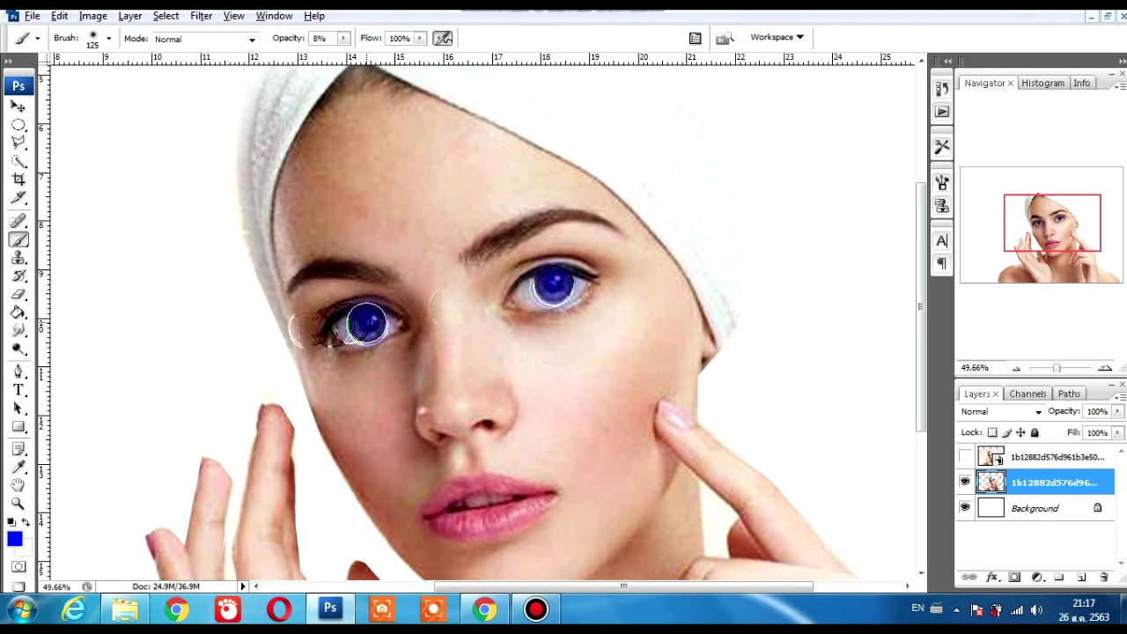
# Step: Change the foreground color to black and darken both eyebrows with the Brush, reduced to size 80 at 8% opacity
pyautogui.click(15, 539)
pyautogui.moveTo(852, 305); pyautogui.dragTo(881, 381)
pyautogui.click(1050, 159)
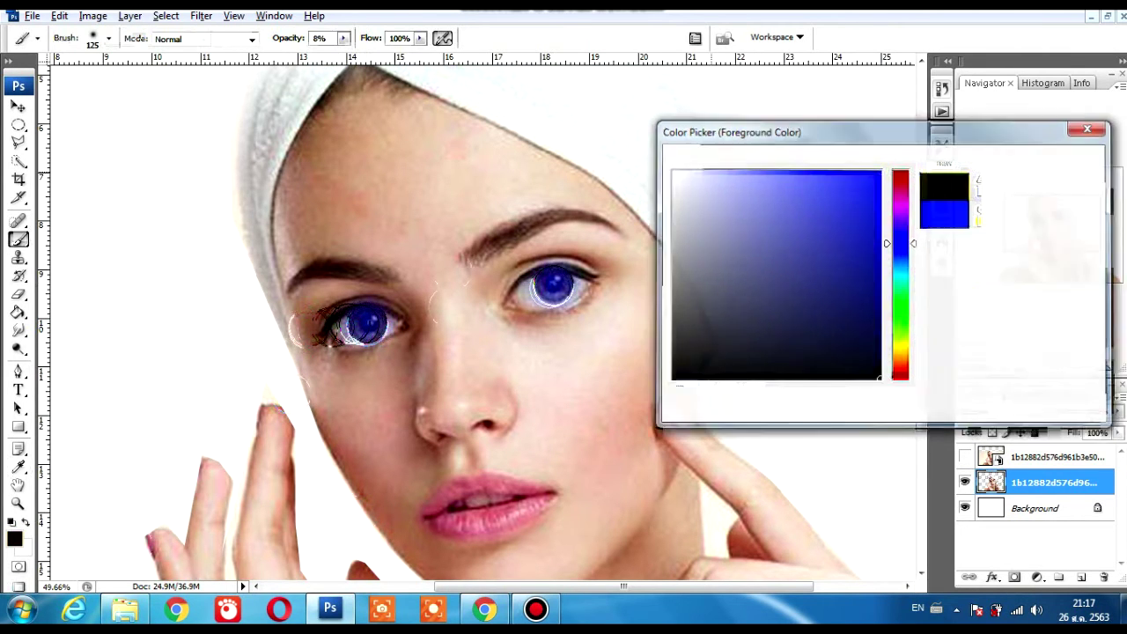
pyautogui.press('[')
pyautogui.press('[')
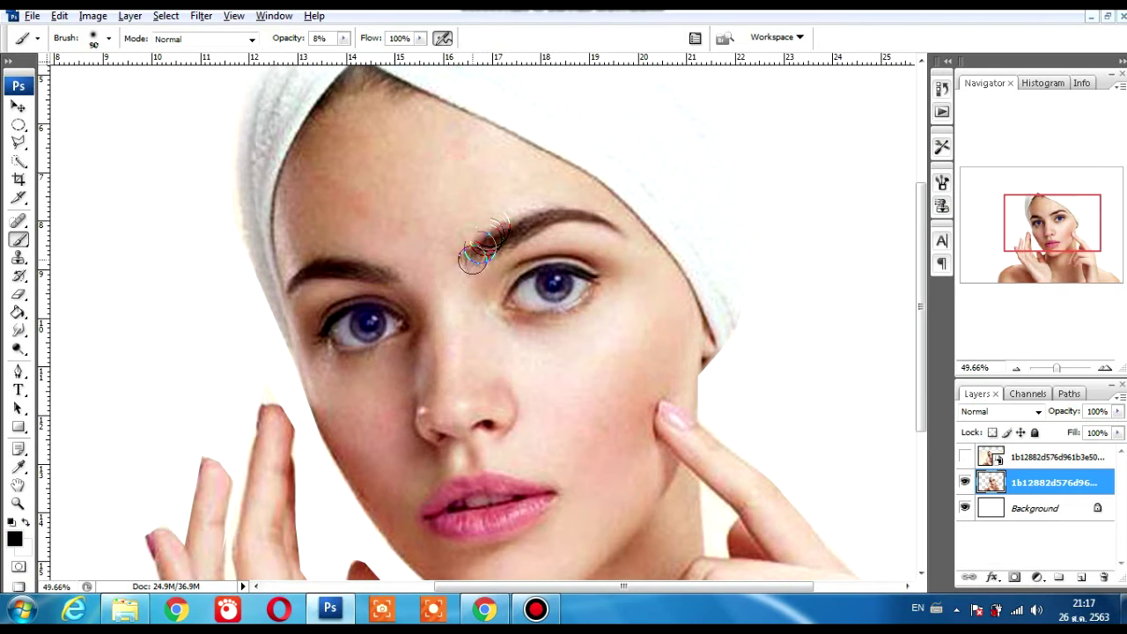
pyautogui.moveTo(476, 257)
pyautogui.mouseDown()
pyautogui.moveTo(494, 236)
pyautogui.moveTo(528, 222)
pyautogui.moveTo(608, 230)
pyautogui.moveTo(556, 219)
pyautogui.moveTo(486, 254)
pyautogui.mouseUp()
pyautogui.moveTo(395, 275)
pyautogui.mouseDown()
pyautogui.moveTo(345, 267)
pyautogui.moveTo(292, 283)
pyautogui.mouseUp()
pyautogui.scroll(-6, 350, 289)
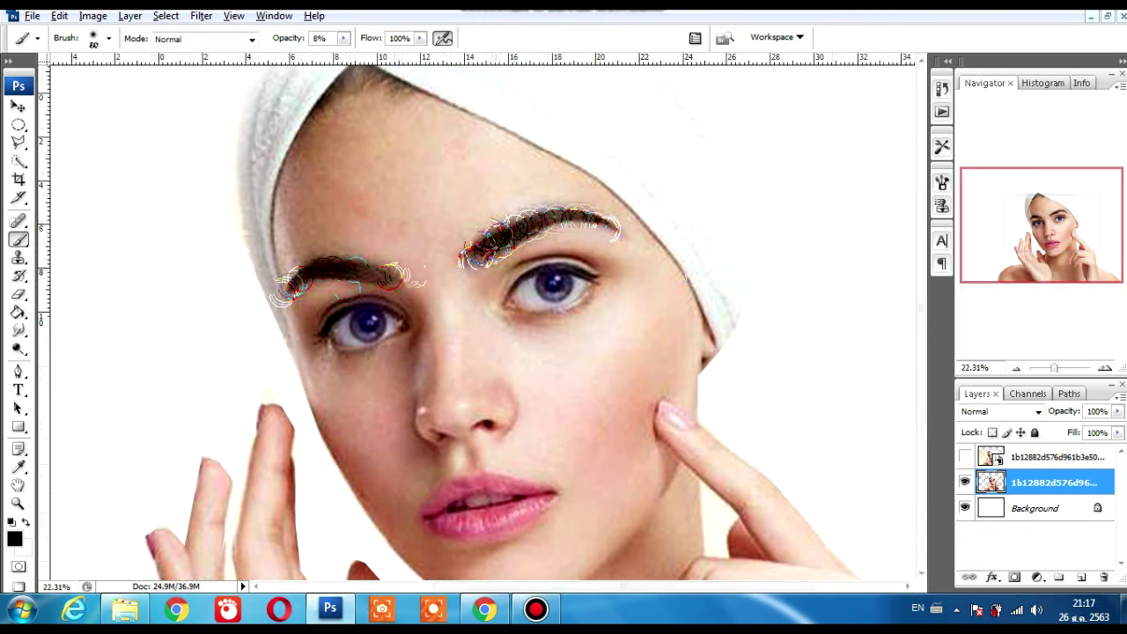
pyautogui.scroll(2, 482, 403)
pyautogui.scroll(1, 482, 322)
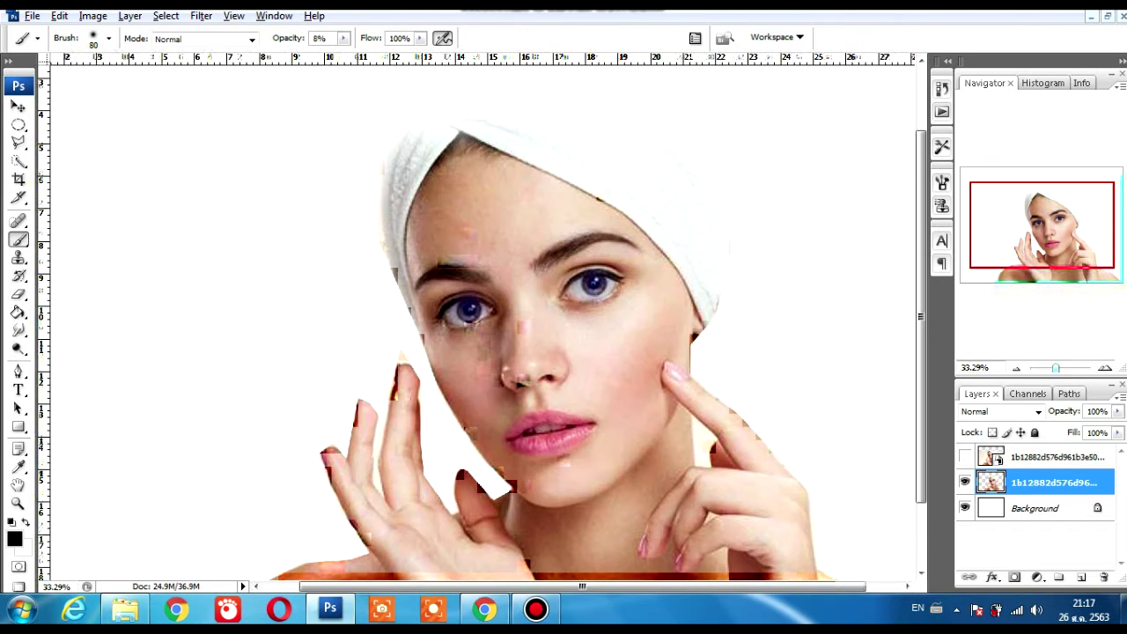
# Step: Adjust the cutout layer's Brightness/Contrast to brightness +23 and contrast +1
pyautogui.click(93, 15)
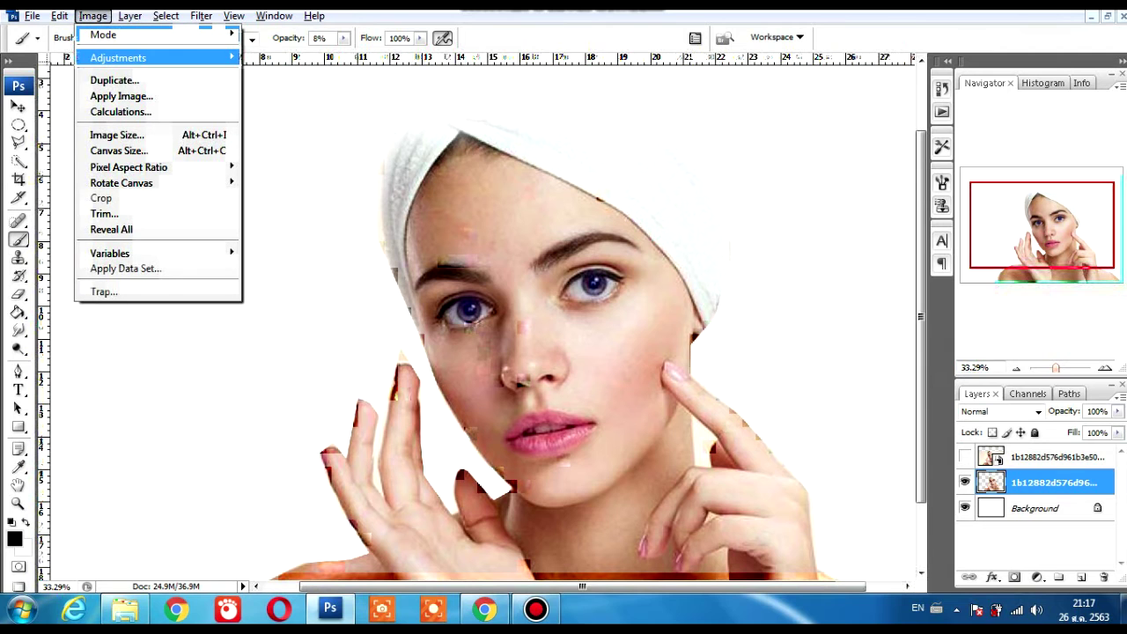
pyautogui.moveTo(118, 57)
pyautogui.click(301, 151)
pyautogui.moveTo(789, 293); pyautogui.dragTo(807, 293)
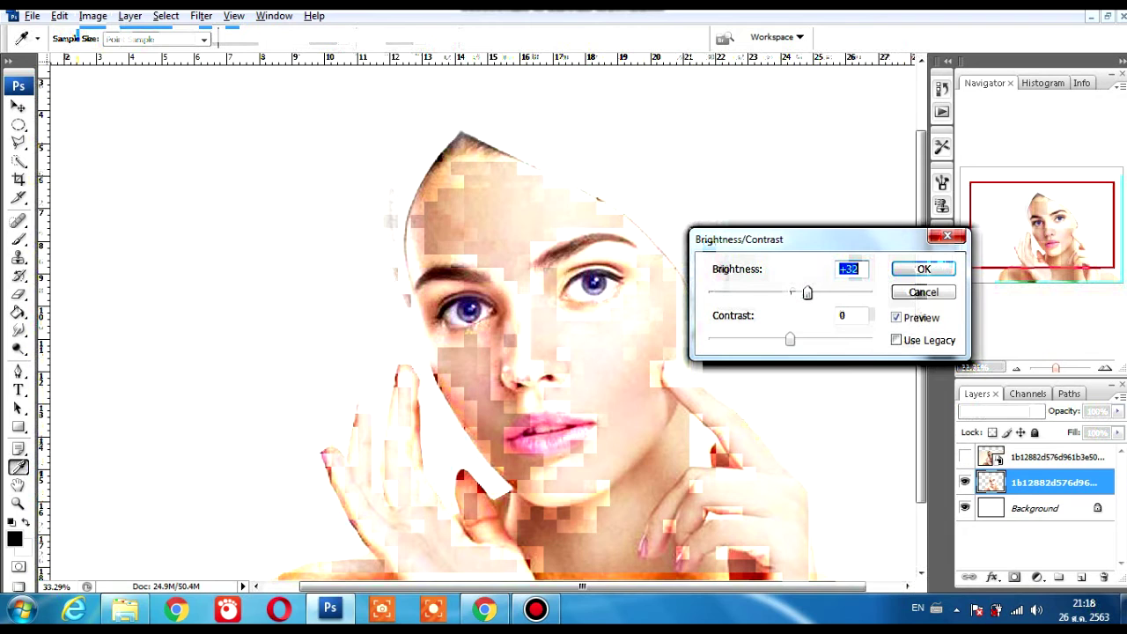
pyautogui.moveTo(790, 339)
pyautogui.mouseDown()
pyautogui.moveTo(776, 339)
pyautogui.moveTo(791, 339)
pyautogui.mouseUp()
pyautogui.moveTo(808, 292); pyautogui.dragTo(802, 292)
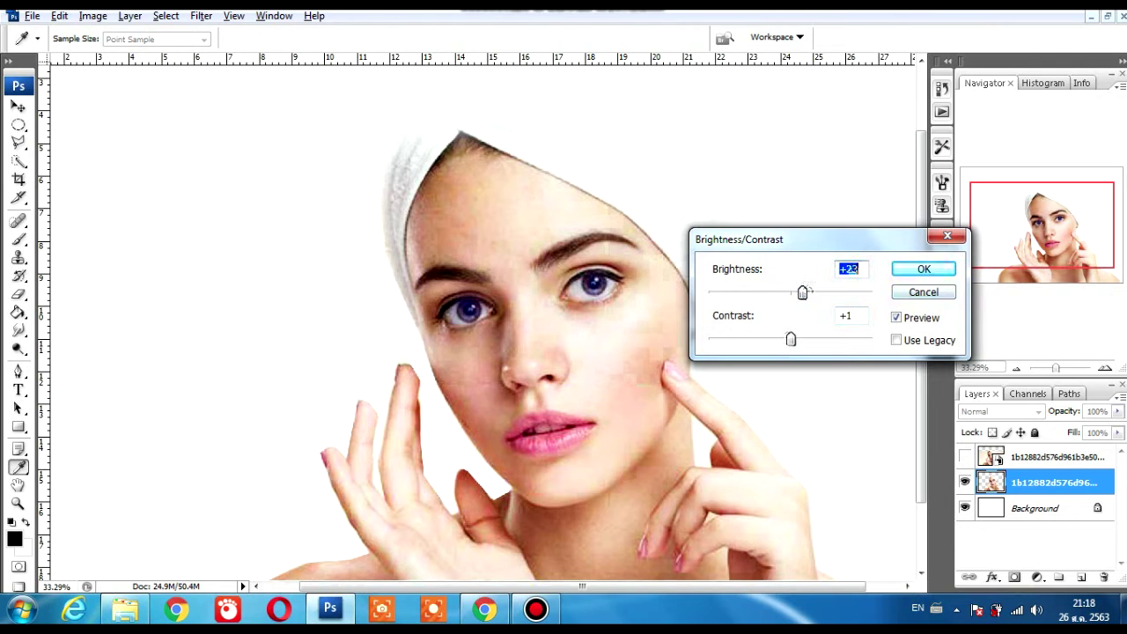
pyautogui.click(923, 269)
# Step: Shift the midtone colors of the cutout layer with Color Balance
pyautogui.click(92, 16)
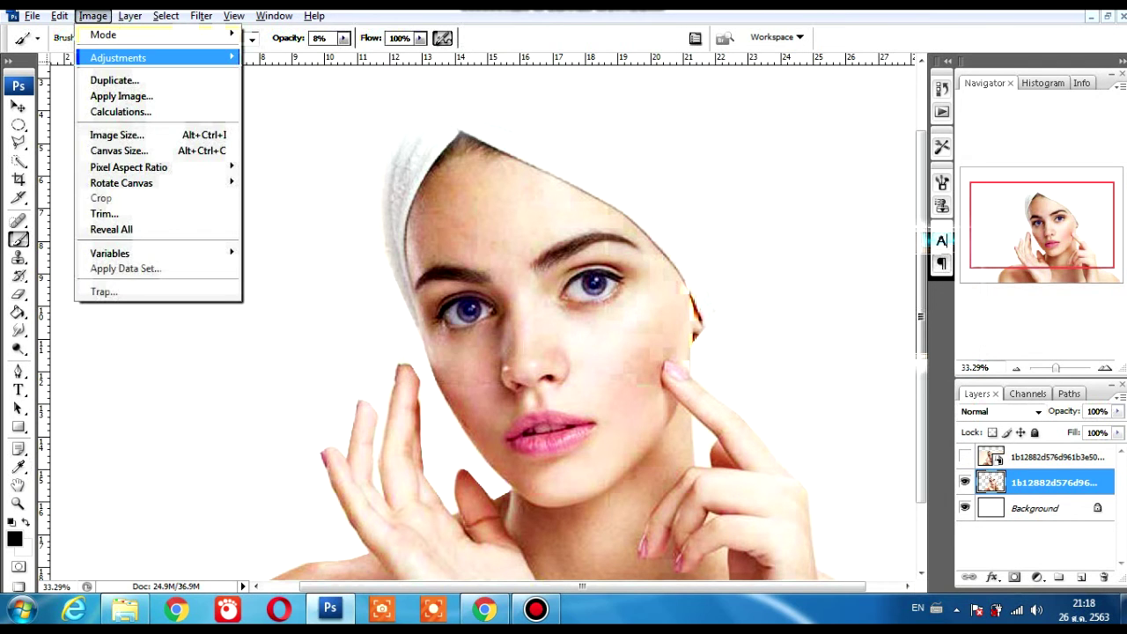
pyautogui.moveTo(117, 58)
pyautogui.click(299, 133)
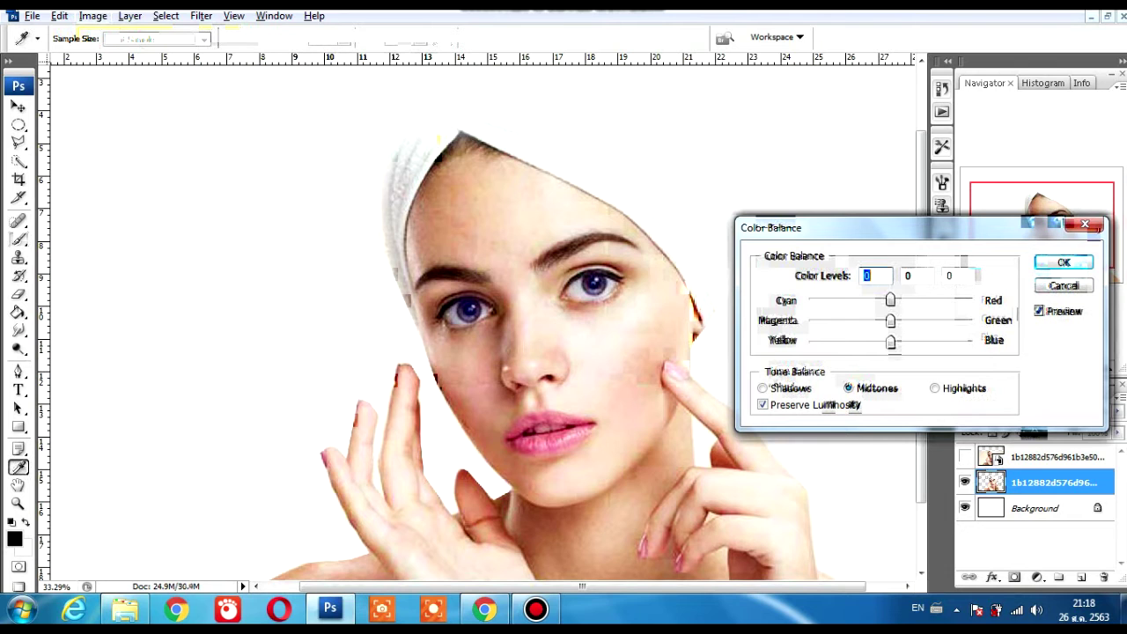
pyautogui.moveTo(890, 300); pyautogui.dragTo(904, 342)
pyautogui.press('Return')
pyautogui.press('b')
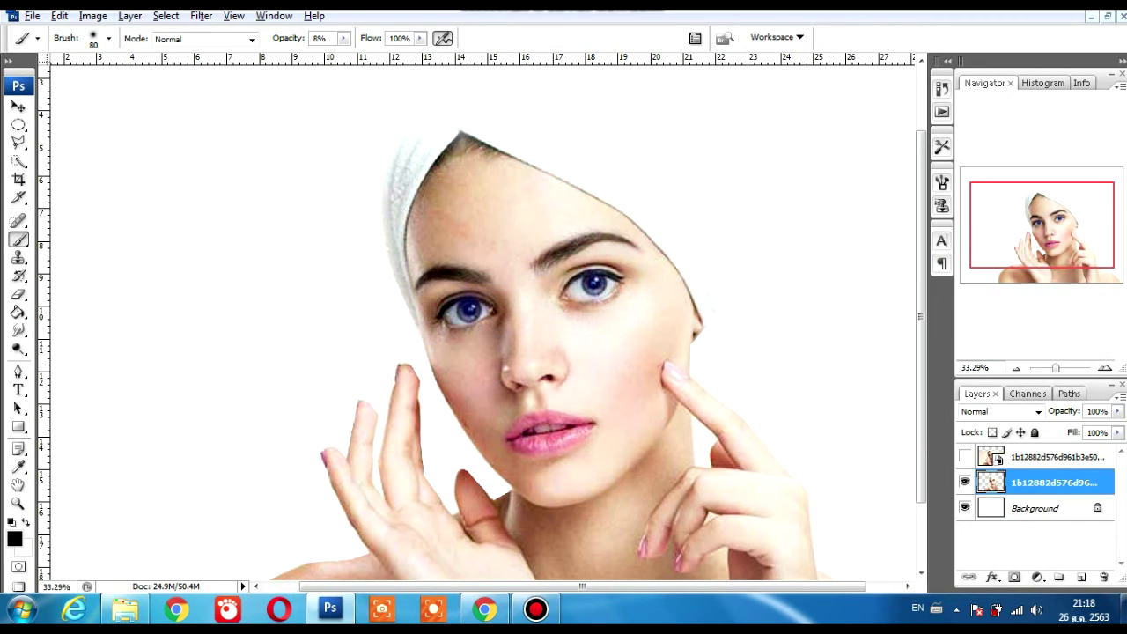
# Step: Compare the retouched woman with the original photo by repeatedly showing and hiding the original photo layer
pyautogui.scroll(-2, 483, 322)
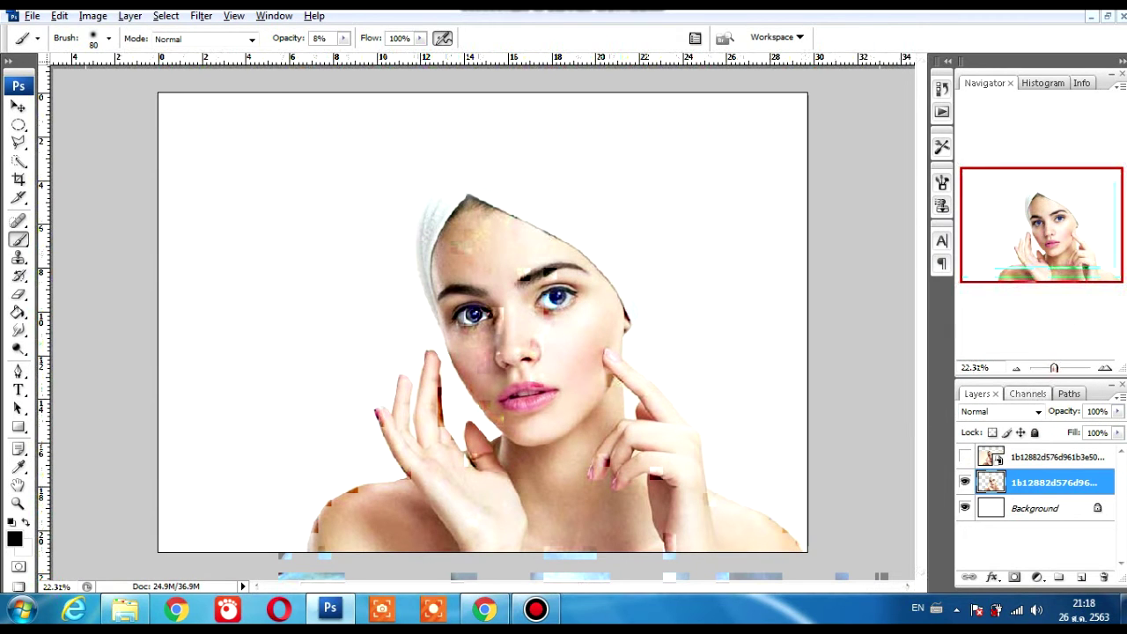
pyautogui.click(965, 456)
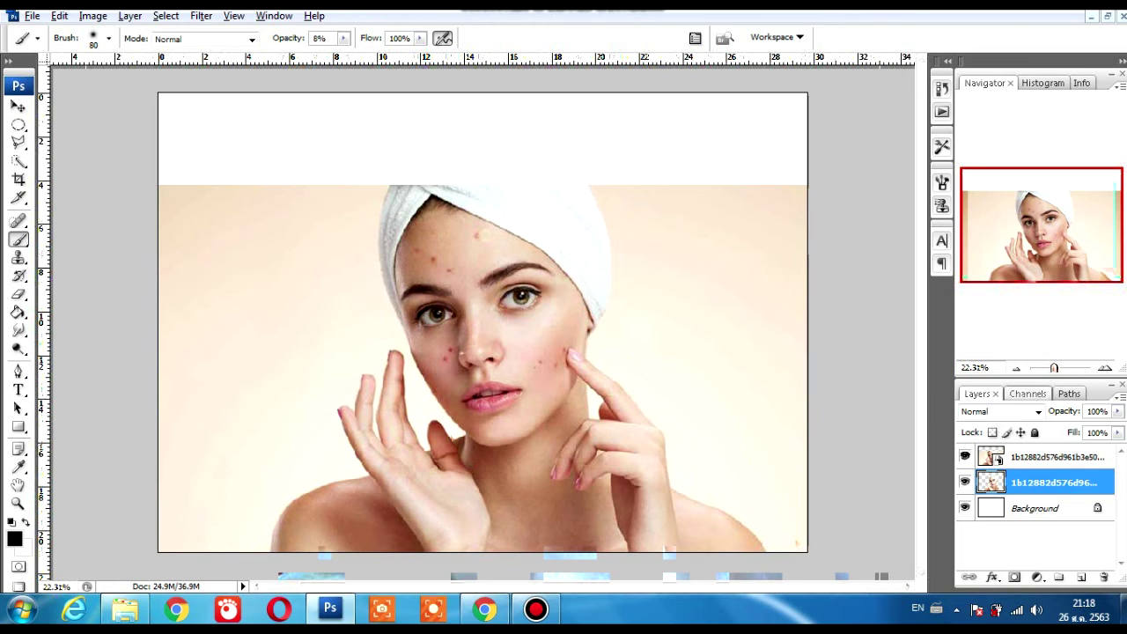
pyautogui.click(965, 456)
pyautogui.click(965, 456)
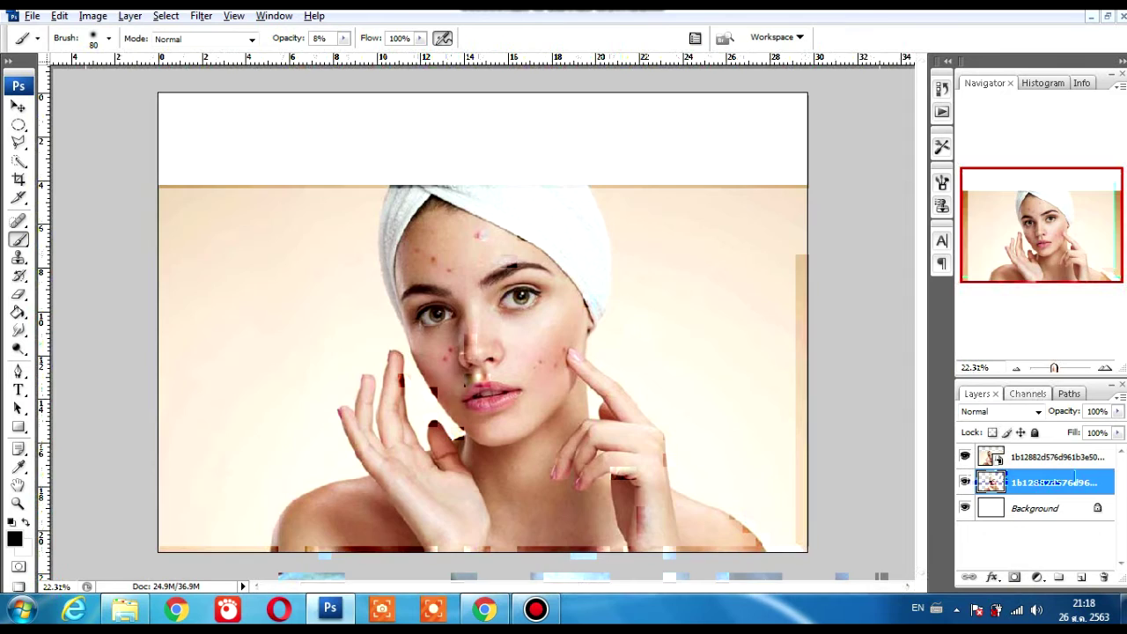
pyautogui.click(964, 456)
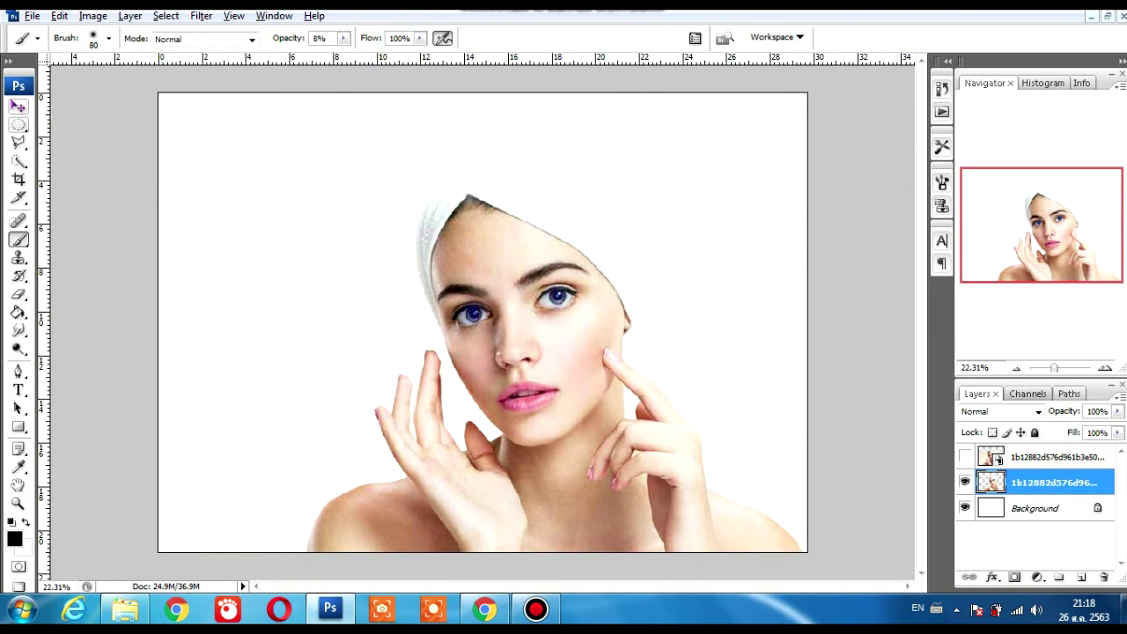
# Step: Move the retouched cutout to the right on the canvas and show the original photo layer
pyautogui.press('v')
pyautogui.moveTo(434, 258); pyautogui.dragTo(528, 258)
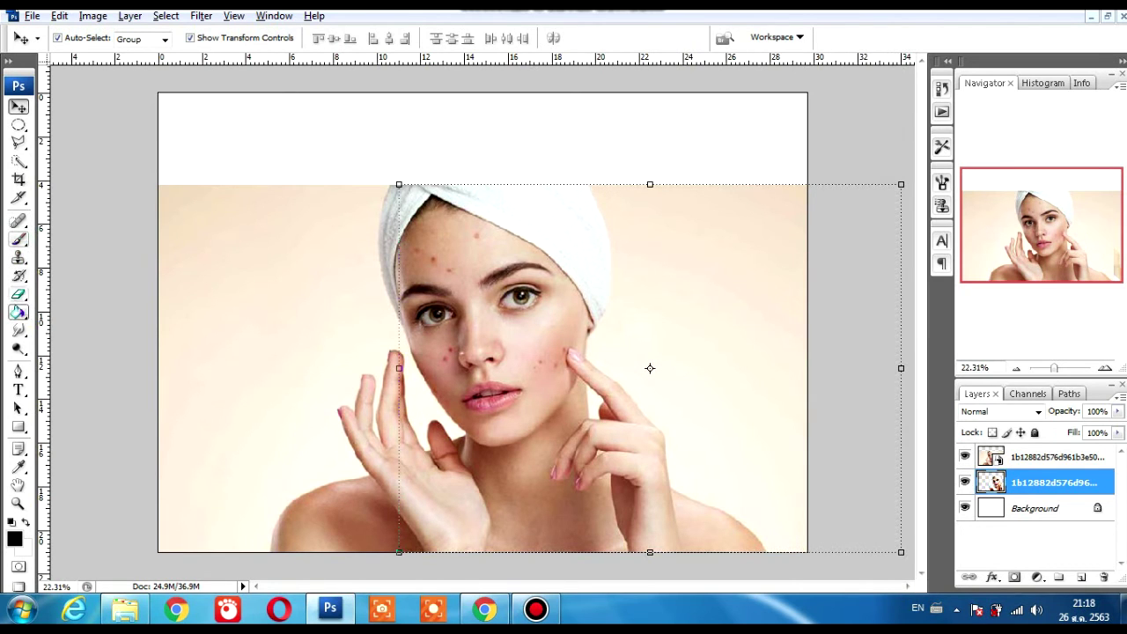
# Step: Enlarge the Eraser to size 500, try a stroke on the retouched cutout layer, and undo it
pyautogui.click(18, 294)
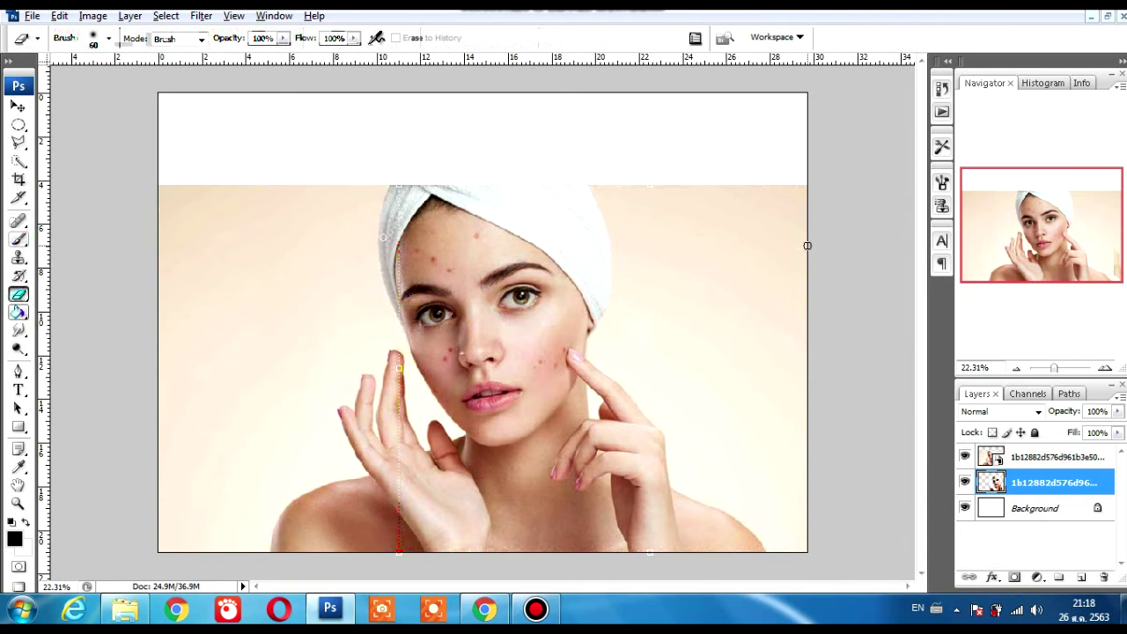
pyautogui.press(']')
pyautogui.press(']')
pyautogui.press(']')
pyautogui.press(']')
pyautogui.press(']')
pyautogui.press(']')
pyautogui.press(']')
pyautogui.press(']')
pyautogui.press(']')
pyautogui.press(']')
pyautogui.press(']')
pyautogui.press(']')
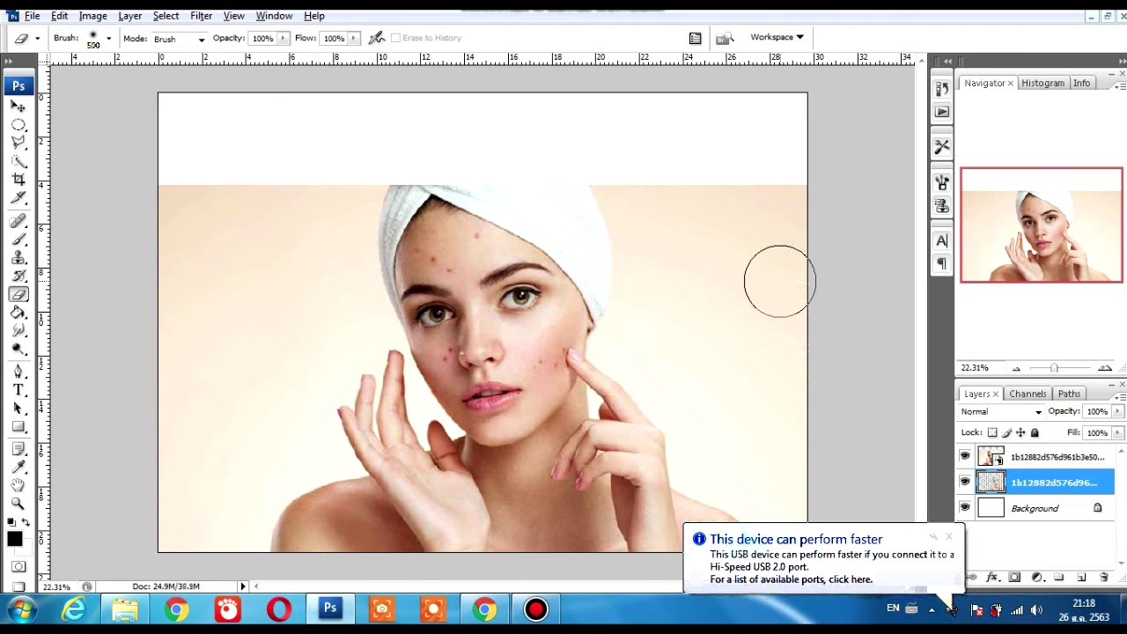
pyautogui.click(59, 16)
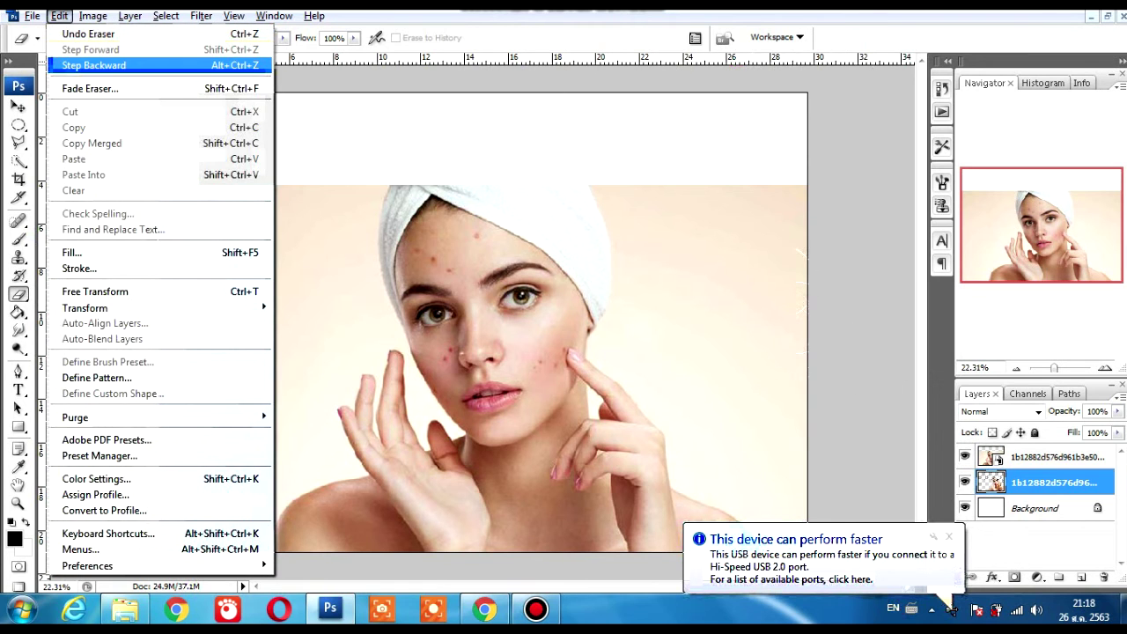
pyautogui.click(95, 65)
# Step: Rasterize the original photo layer and erase its background on the pointing-finger side to reveal the retouched woman behind it
pyautogui.click(1054, 457)
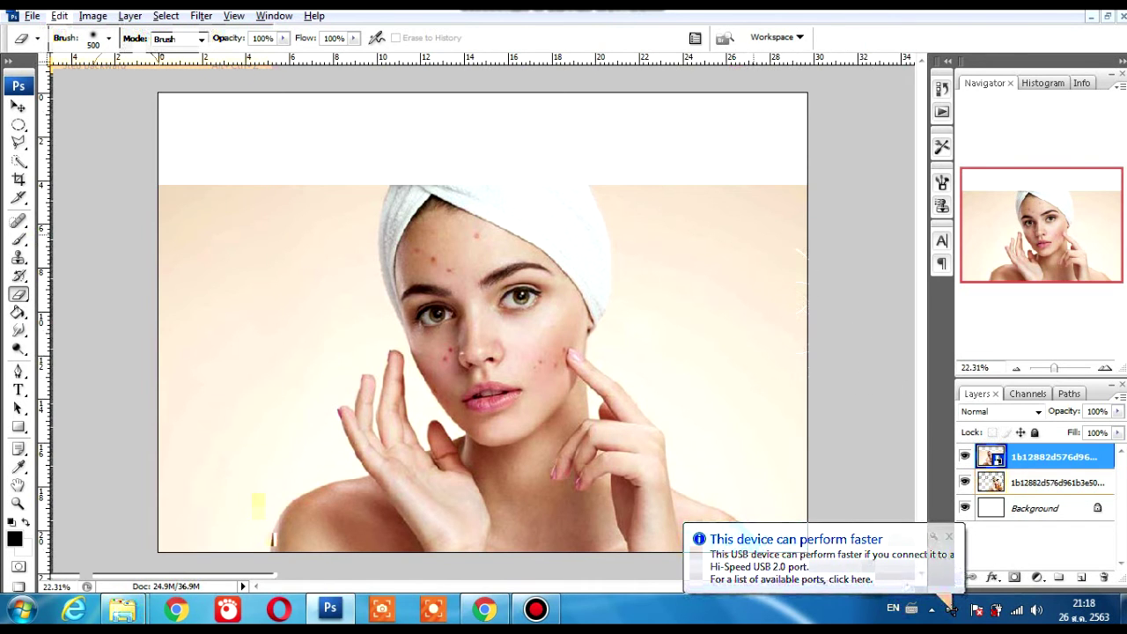
pyautogui.click(493, 331)
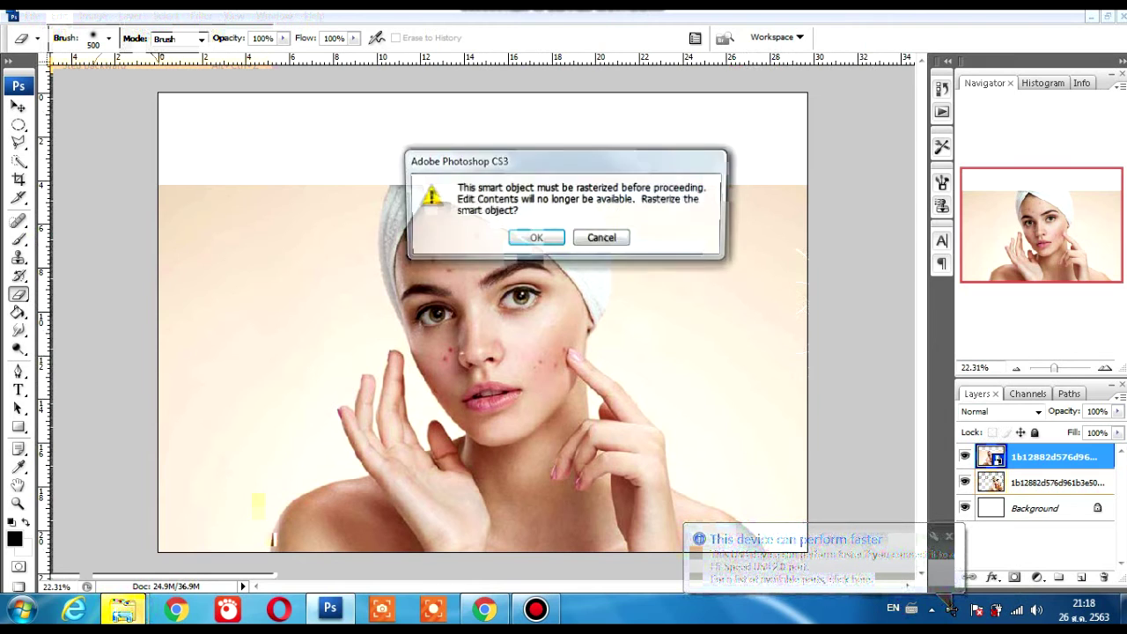
pyautogui.press('Return')
pyautogui.moveTo(675, 214)
pyautogui.mouseDown()
pyautogui.moveTo(754, 315)
pyautogui.moveTo(804, 337)
pyautogui.moveTo(649, 184)
pyautogui.moveTo(737, 423)
pyautogui.moveTo(800, 352)
pyautogui.mouseUp()
pyautogui.moveTo(791, 187)
pyautogui.mouseDown()
pyautogui.moveTo(593, 156)
pyautogui.moveTo(712, 276)
pyautogui.moveTo(815, 493)
pyautogui.moveTo(784, 416)
pyautogui.mouseUp()
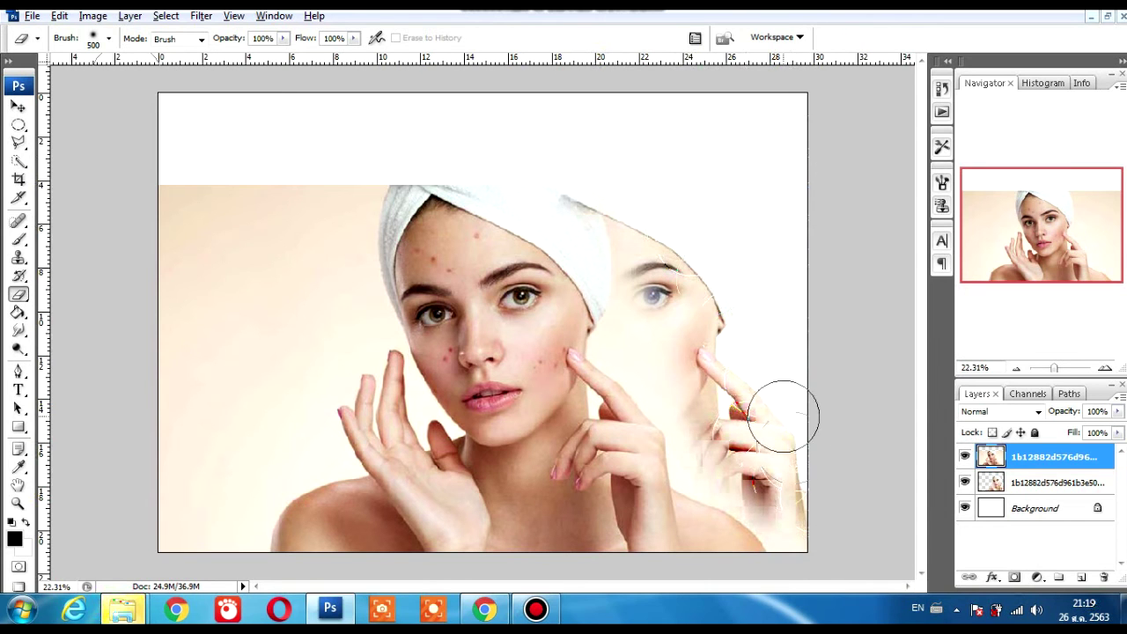
# Step: Move the original photo to the left beside the retouched woman and erase its overlapping edges and upper background at size 500
pyautogui.click(19, 106)
pyautogui.moveTo(472, 298); pyautogui.dragTo(328, 307)
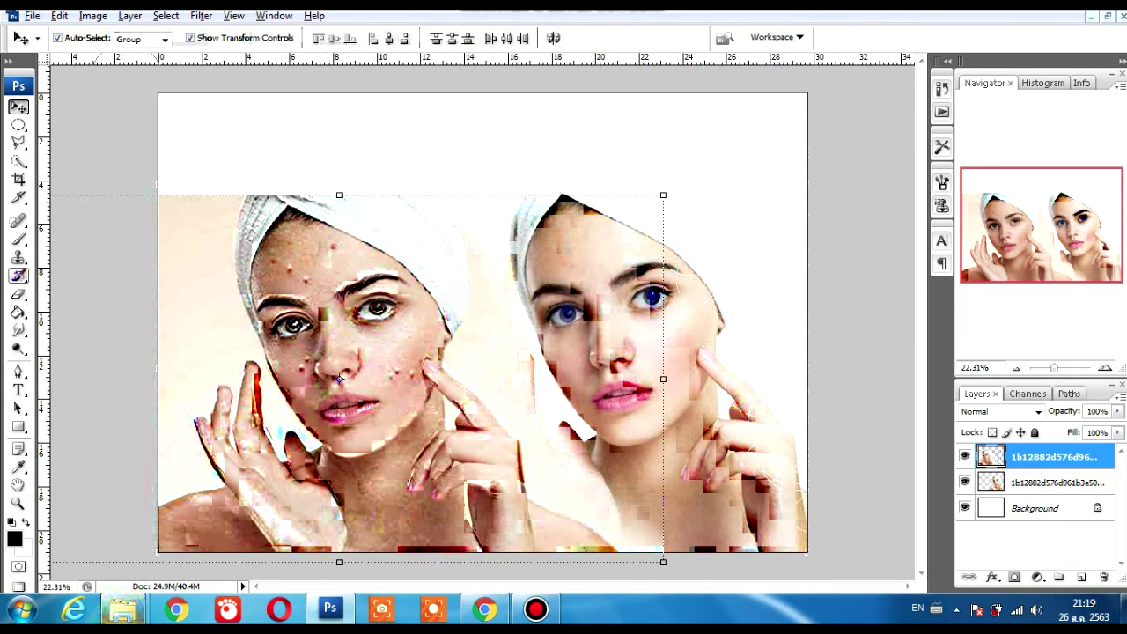
pyautogui.click(18, 294)
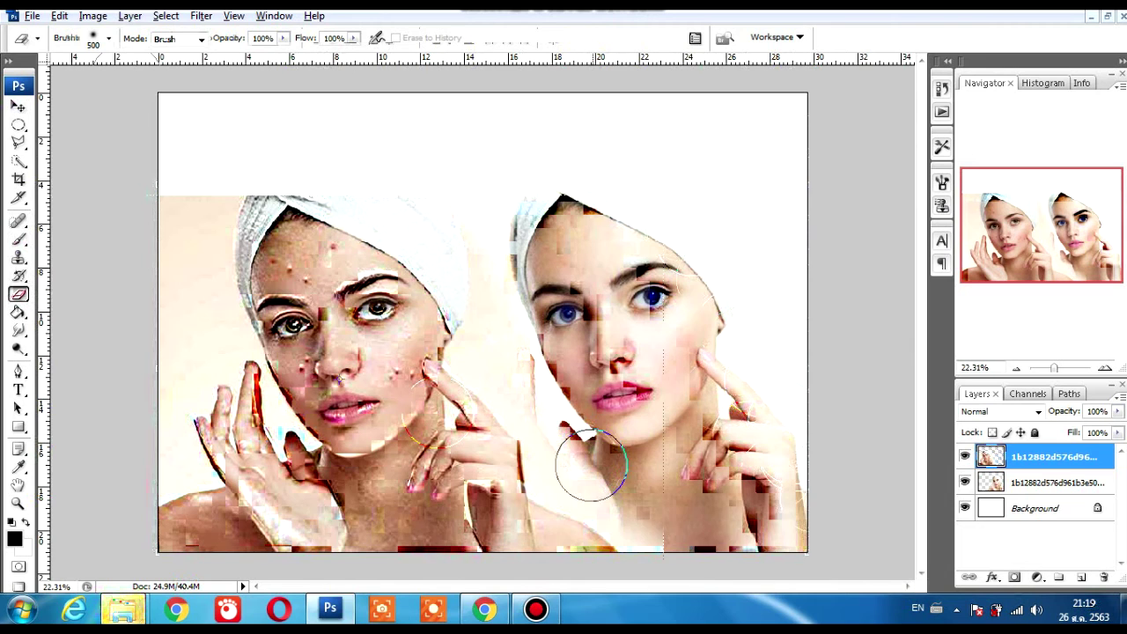
pyautogui.moveTo(679, 558)
pyautogui.mouseDown()
pyautogui.moveTo(621, 471)
pyautogui.moveTo(590, 464)
pyautogui.moveTo(549, 414)
pyautogui.moveTo(502, 315)
pyautogui.moveTo(561, 452)
pyautogui.moveTo(593, 479)
pyautogui.moveTo(517, 313)
pyautogui.moveTo(498, 196)
pyautogui.mouseUp()
pyautogui.moveTo(217, 142)
pyautogui.mouseDown()
pyautogui.moveTo(112, 202)
pyautogui.moveTo(206, 151)
pyautogui.moveTo(223, 153)
pyautogui.moveTo(190, 178)
pyautogui.moveTo(370, 154)
pyautogui.moveTo(229, 159)
pyautogui.moveTo(340, 150)
pyautogui.moveTo(498, 165)
pyautogui.mouseUp()
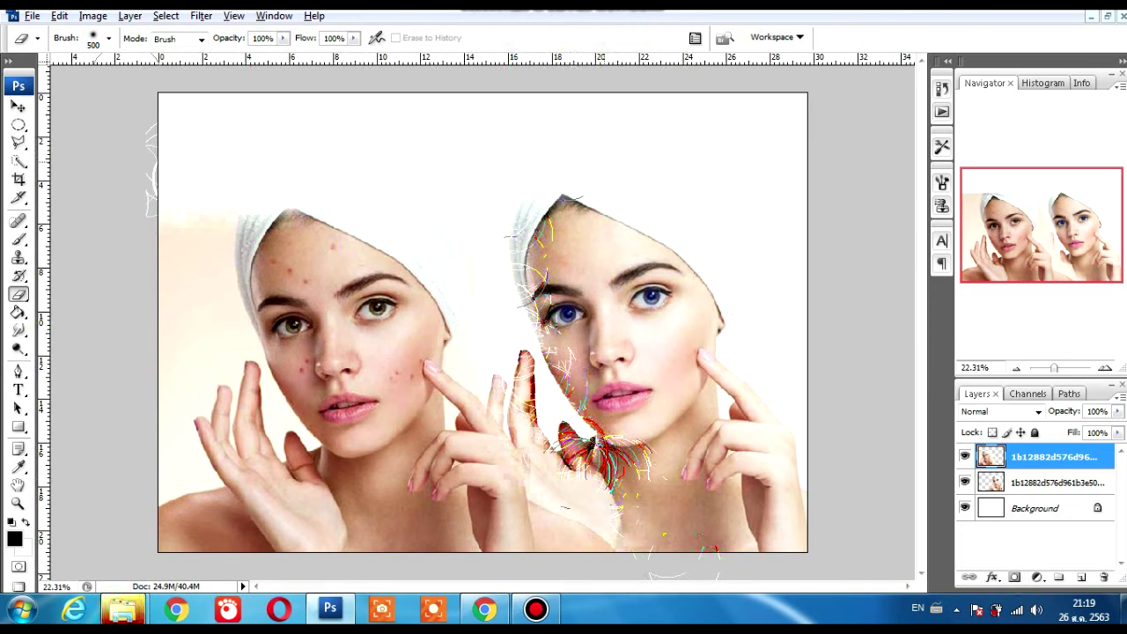
pyautogui.moveTo(570, 162)
pyautogui.mouseDown()
pyautogui.moveTo(787, 158)
pyautogui.moveTo(785, 244)
pyautogui.moveTo(825, 508)
pyautogui.moveTo(873, 261)
pyautogui.moveTo(280, 414)
pyautogui.moveTo(628, 523)
pyautogui.moveTo(611, 461)
pyautogui.moveTo(760, 491)
pyautogui.mouseUp()
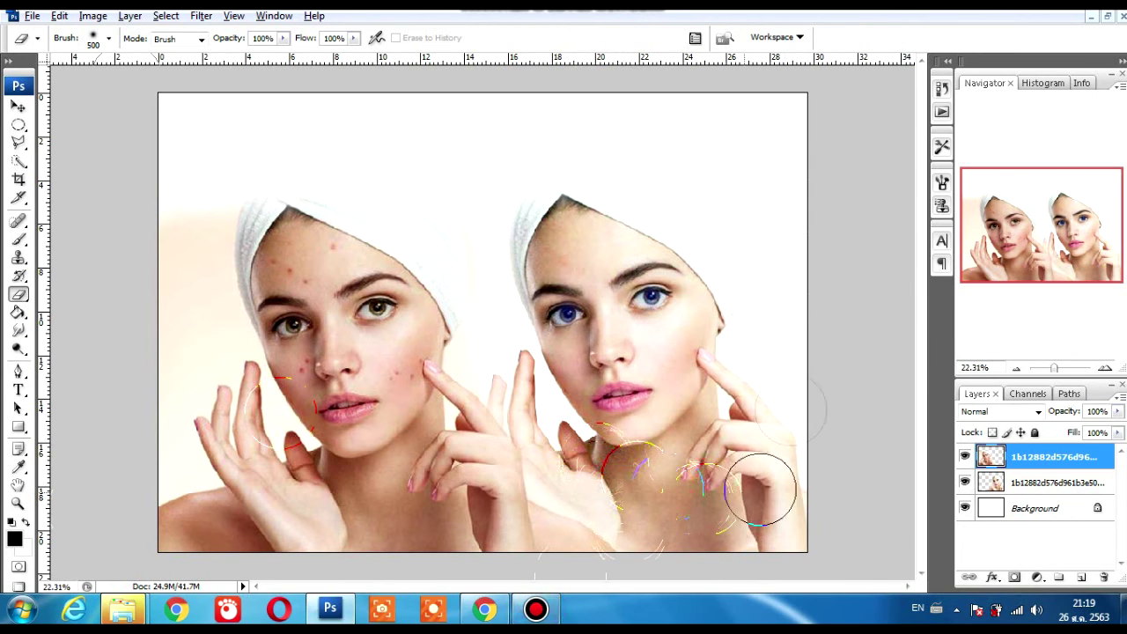
# Step: Add the black Shan title "လၢႆးႁဵတ်းႁႂ်ႈၼႃႈႁဝ်းသႂ်ႁၢင်ႈလီမႃး" above both women in 72 pt Kawsai-01
pyautogui.click(18, 390)
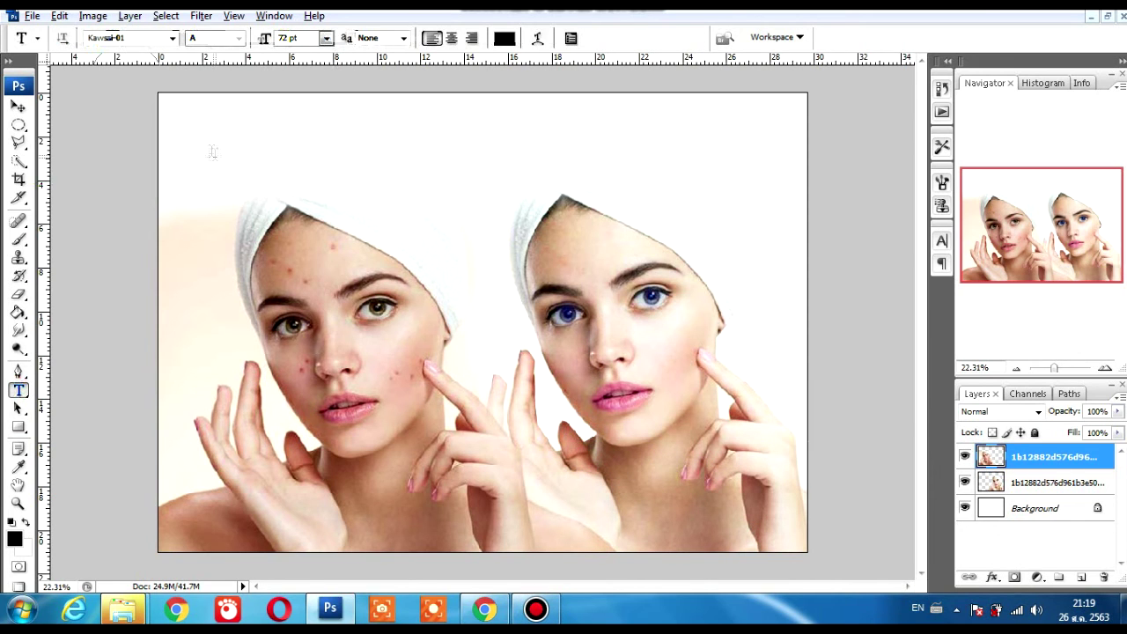
pyautogui.click(225, 147)
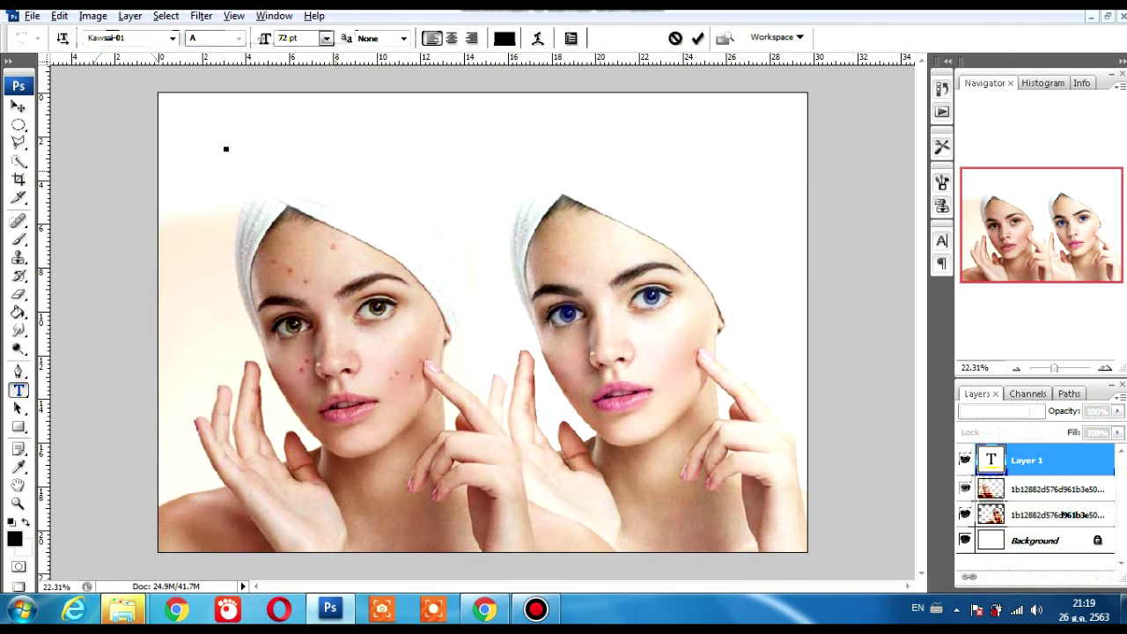
pyautogui.write('လၢ')
pyautogui.write('่ะ')
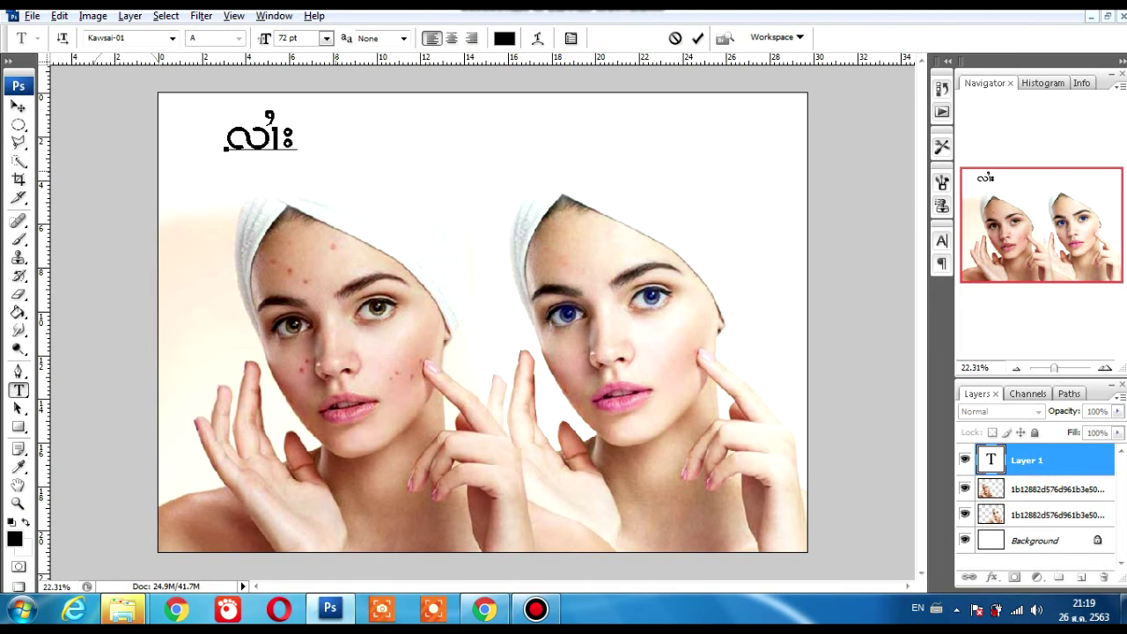
pyautogui.write('ဂှ်တ်း')
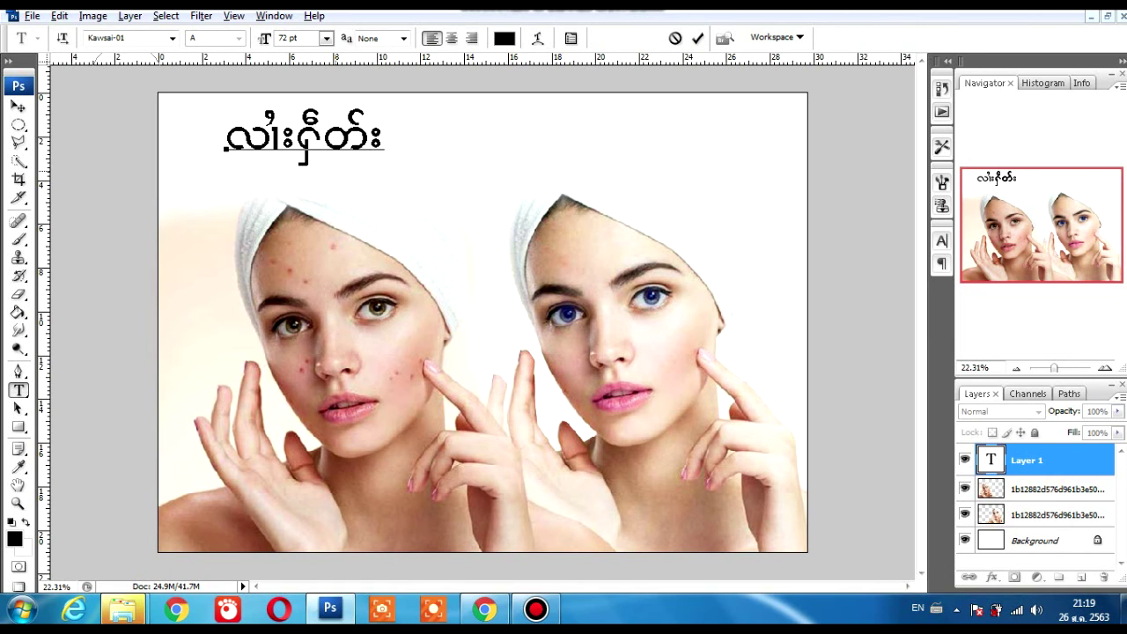
pyautogui.write('ဂှ်း')
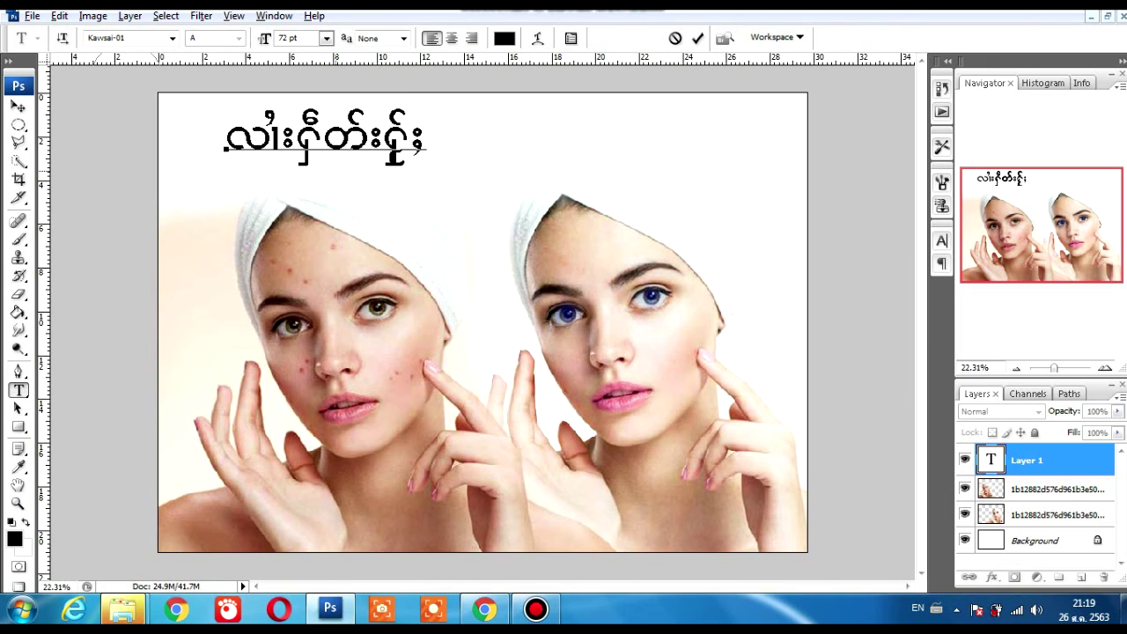
pyautogui.write('ခေါး')
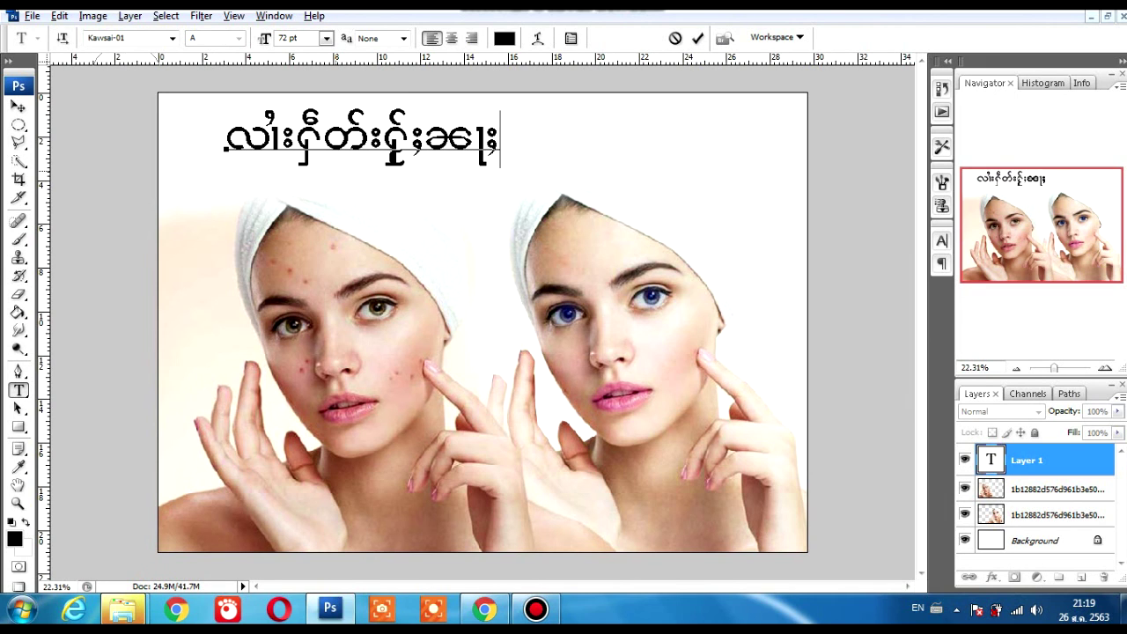
pyautogui.write('ဂှဝ်း')
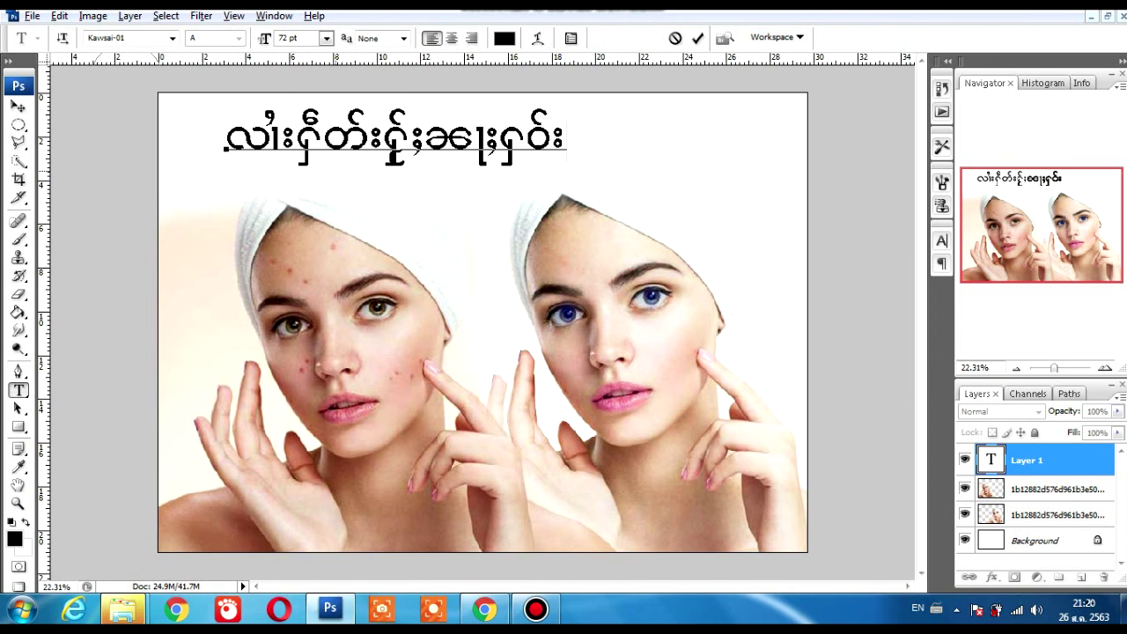
pyautogui.write('သ်')
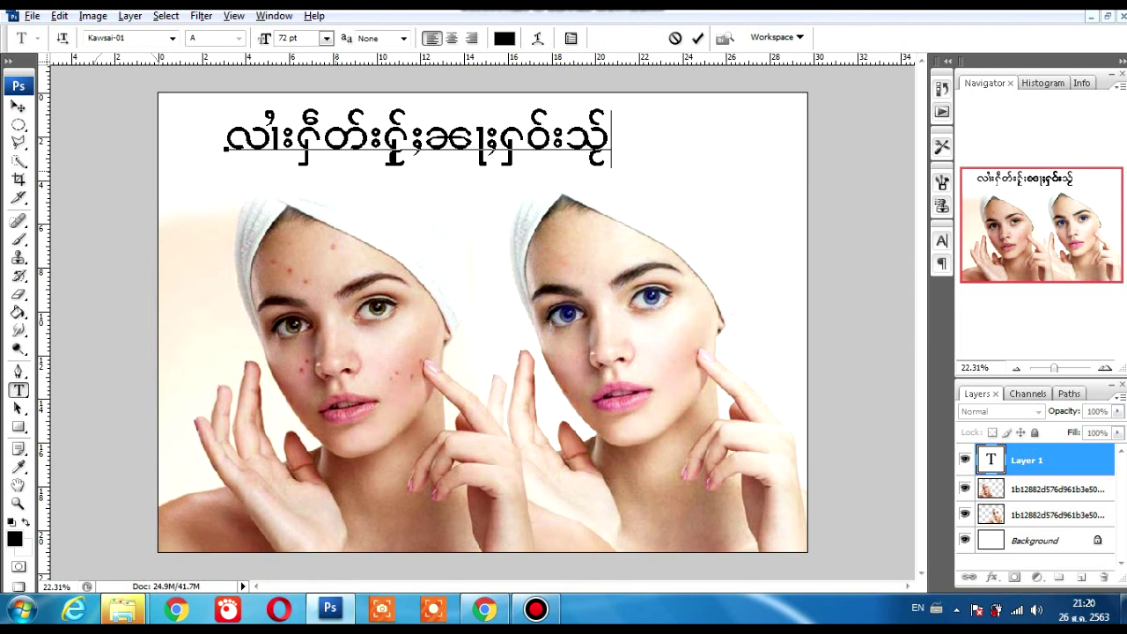
pyautogui.write('ဂှါင့်လီမုး')
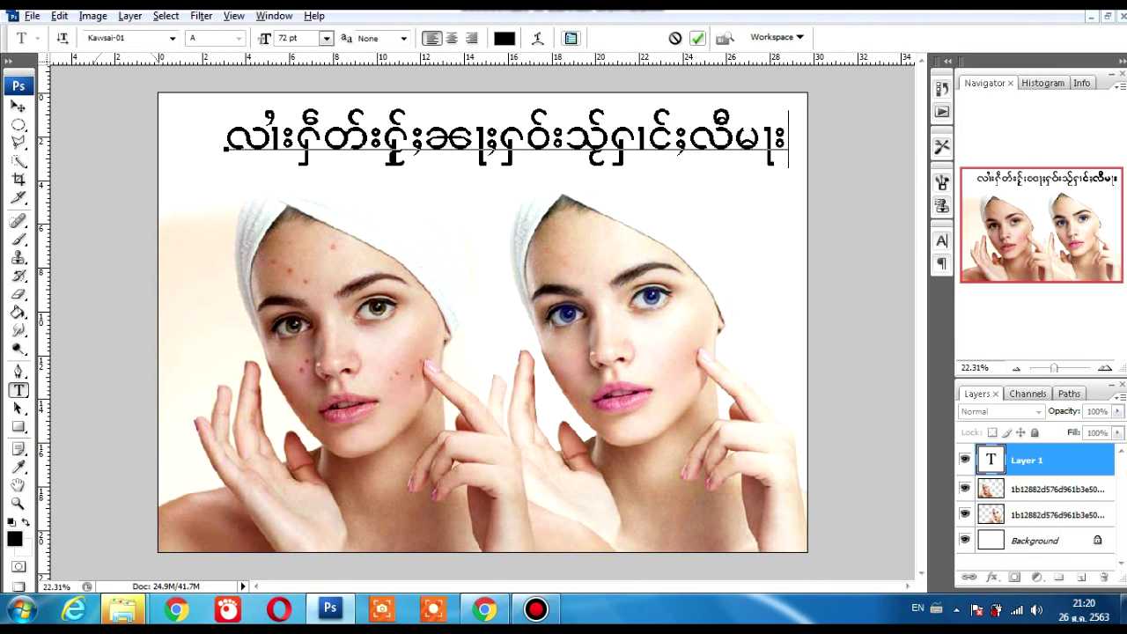
# Step: Commit the title text and move it slightly left and down to centre it above the two women
pyautogui.click(698, 38)
pyautogui.click(18, 107)
pyautogui.moveTo(313, 144); pyautogui.dragTo(291, 154)
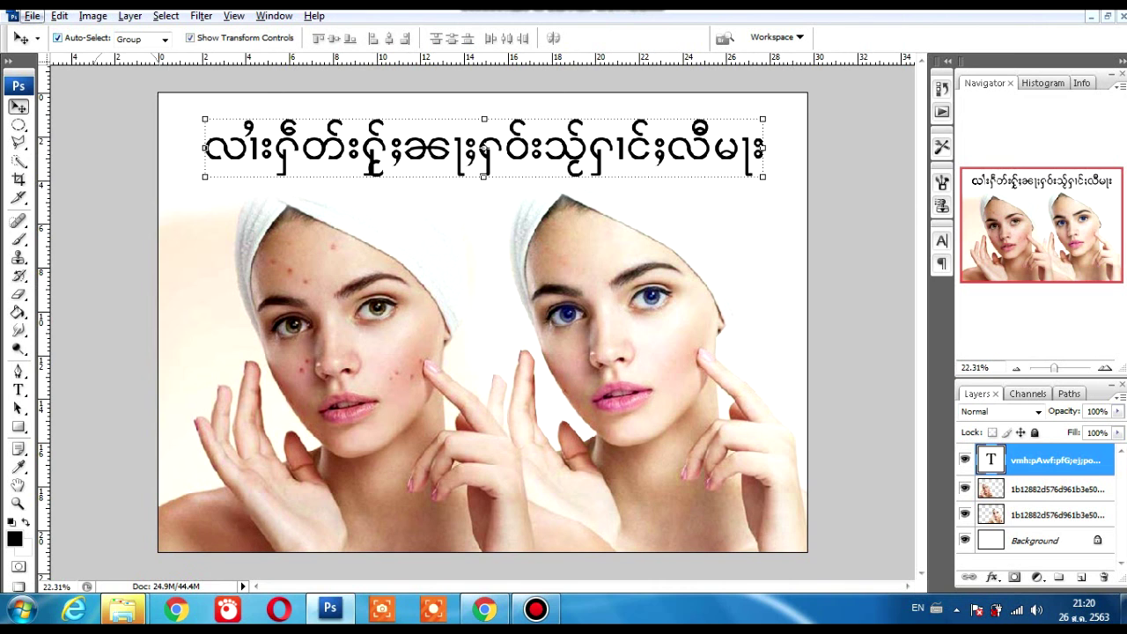
# Step: Save a copy of the comparison to the Desktop as 2581.jpg in JPEG format with quality 11 and Progressive with 3 scans
pyautogui.click(31, 16)
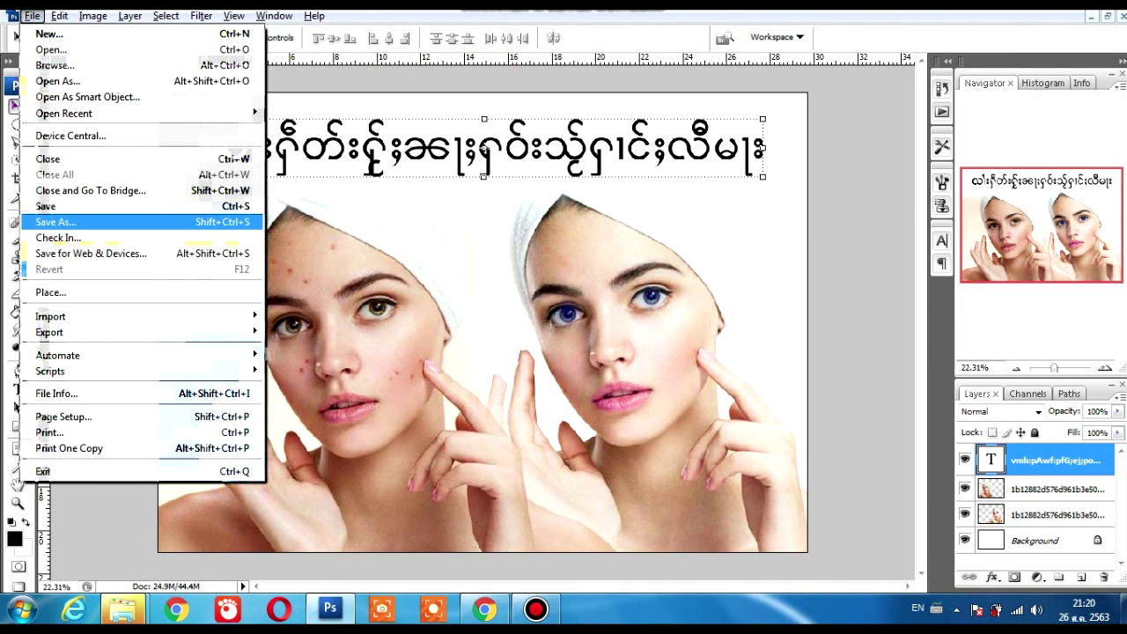
pyautogui.click(55, 222)
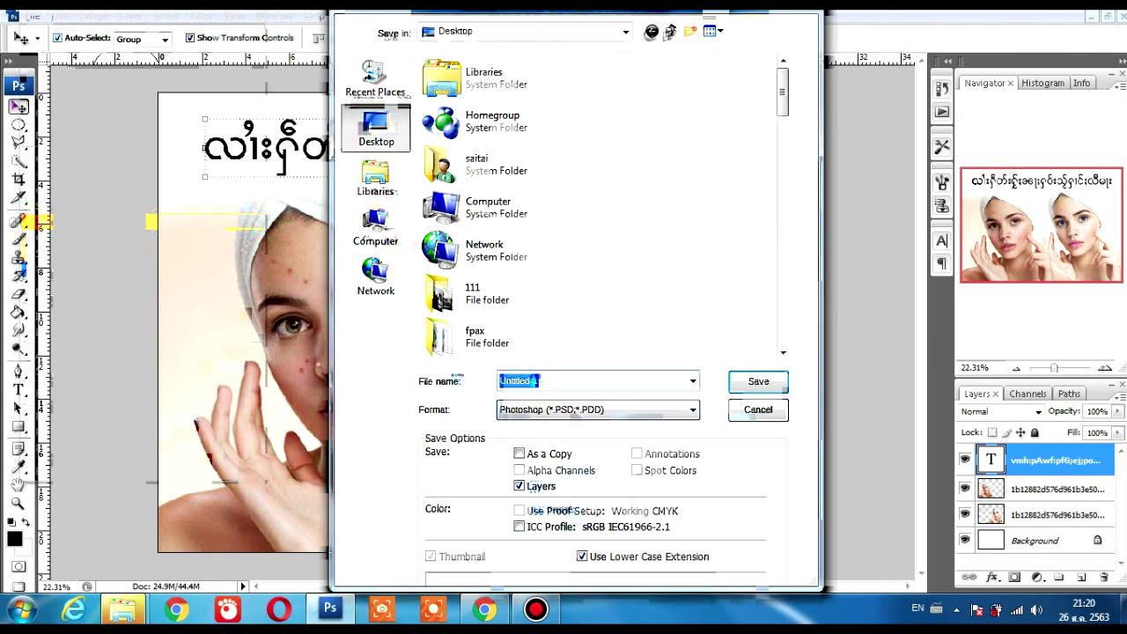
pyautogui.write('258')
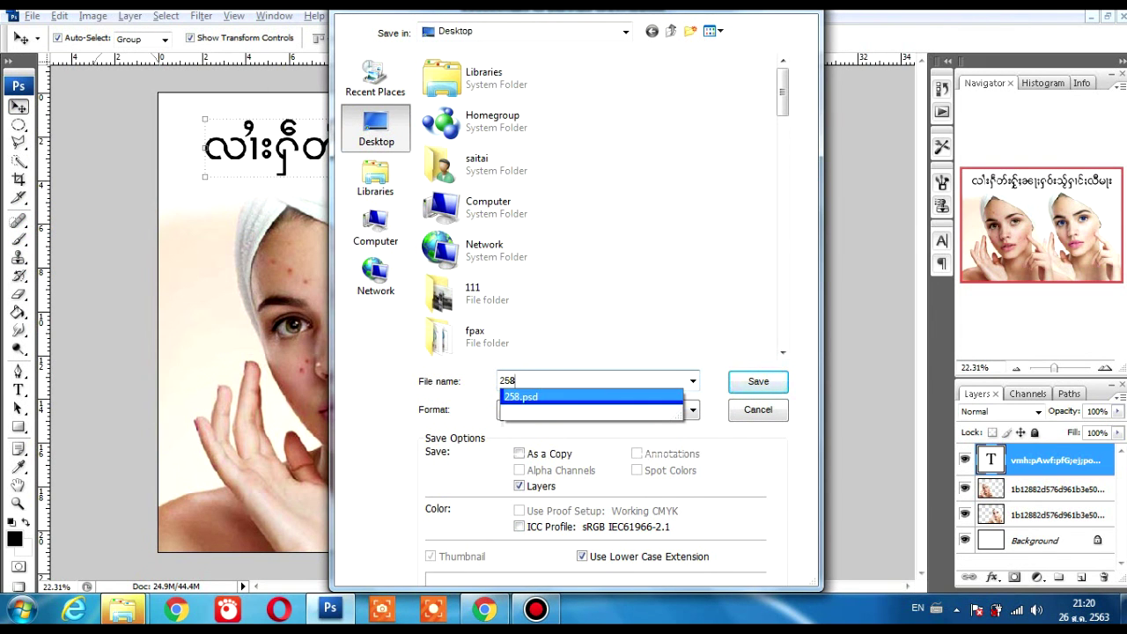
pyautogui.write('8')
pyautogui.click(599, 410)
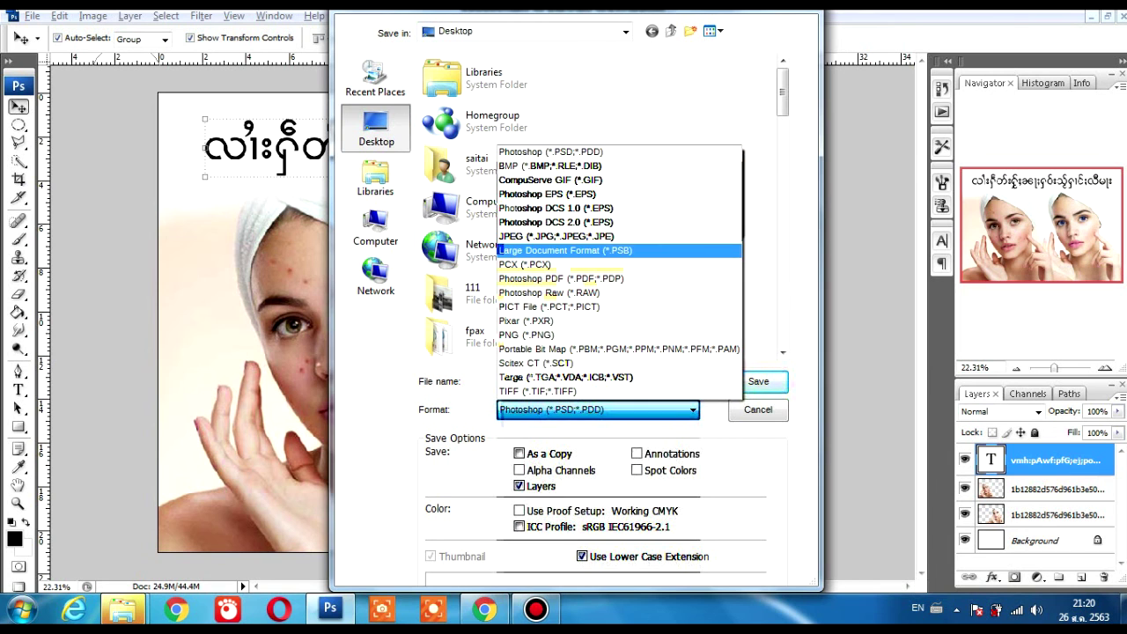
pyautogui.click(555, 236)
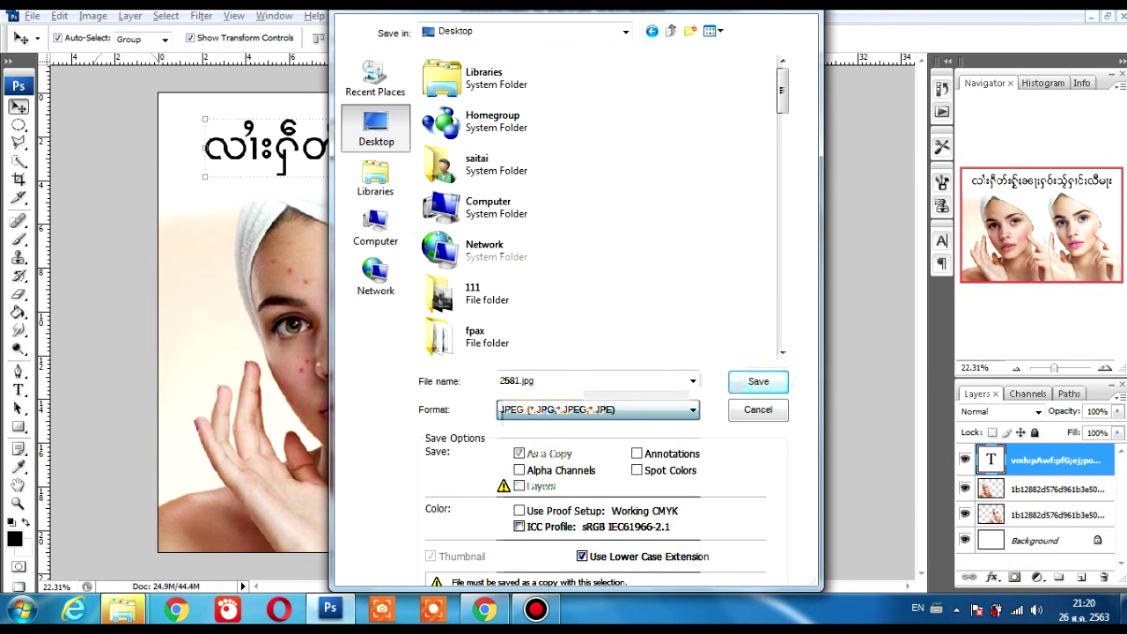
pyautogui.press('Return')
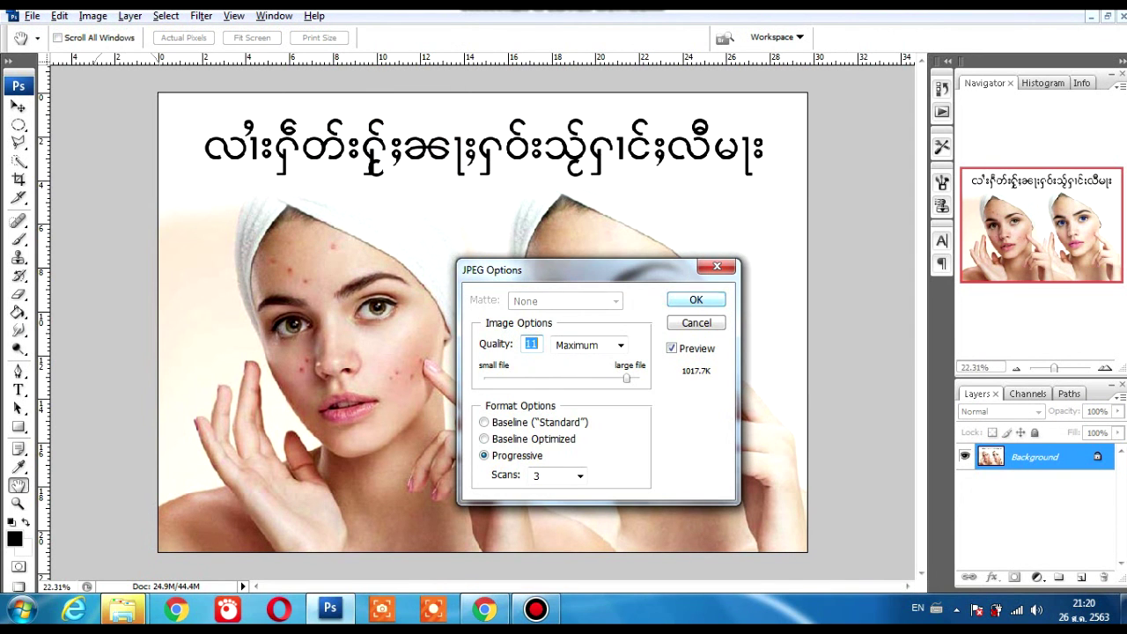
pyautogui.press('Return')
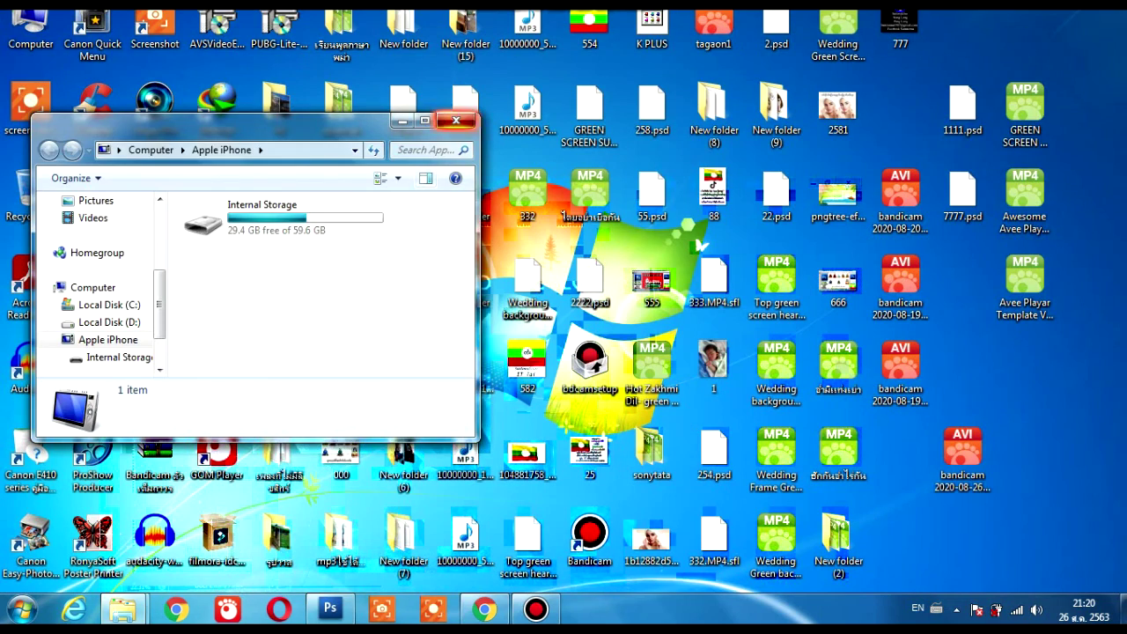
# Step: Show the desktop, open the exported image 2581 in the photo viewer to check it, and close the viewer
pyautogui.press('super+d')
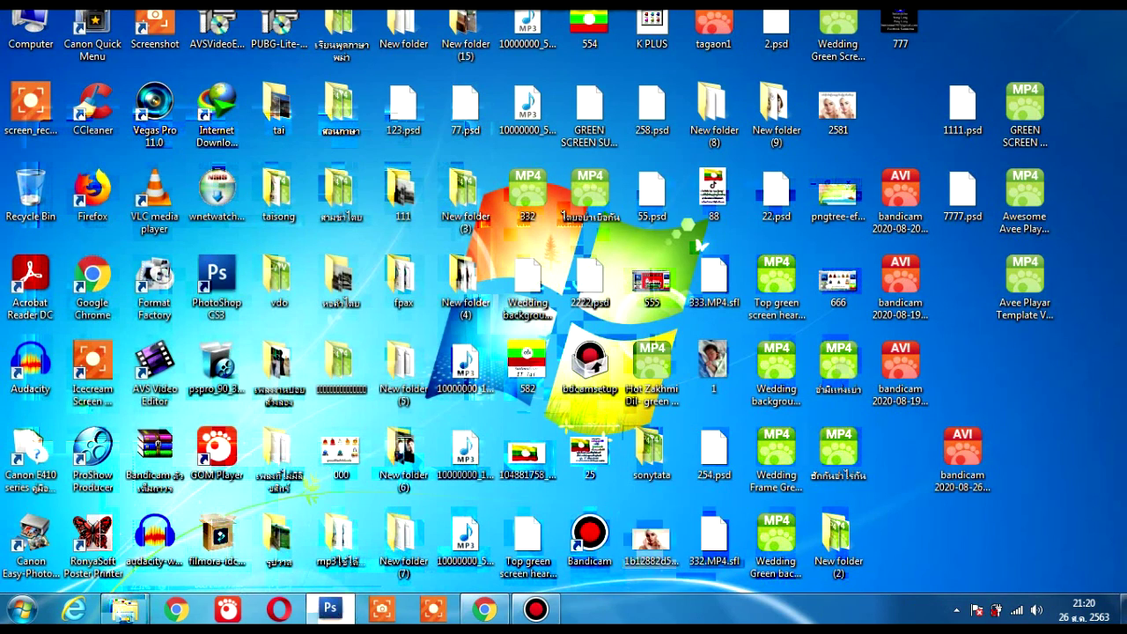
pyautogui.doubleClick(838, 105)
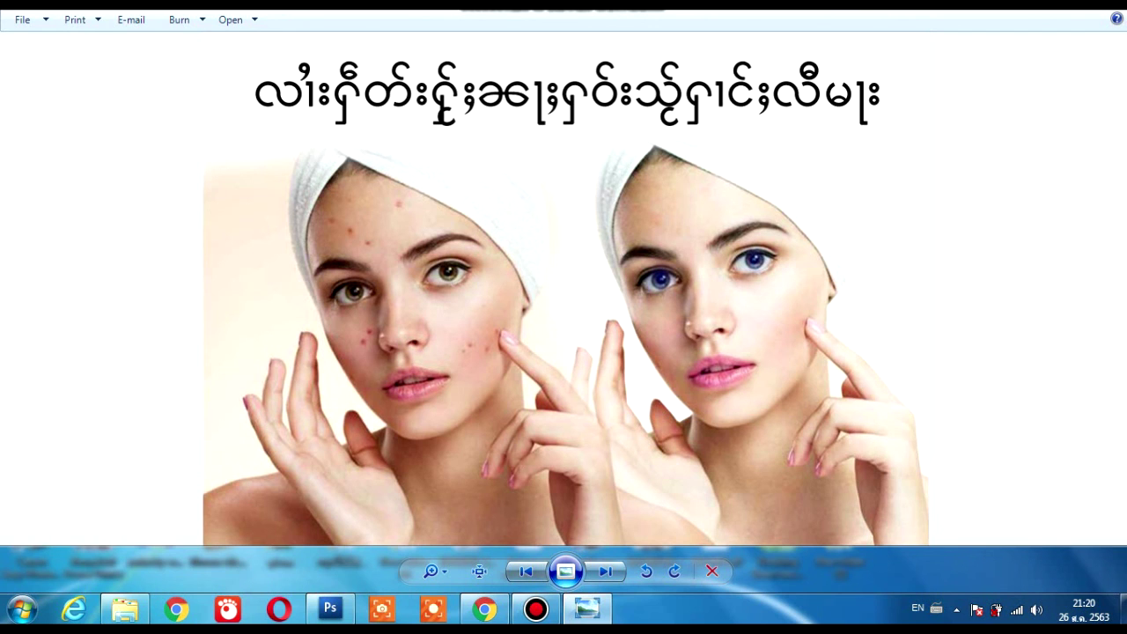
pyautogui.hotkey('alt', 'F4')
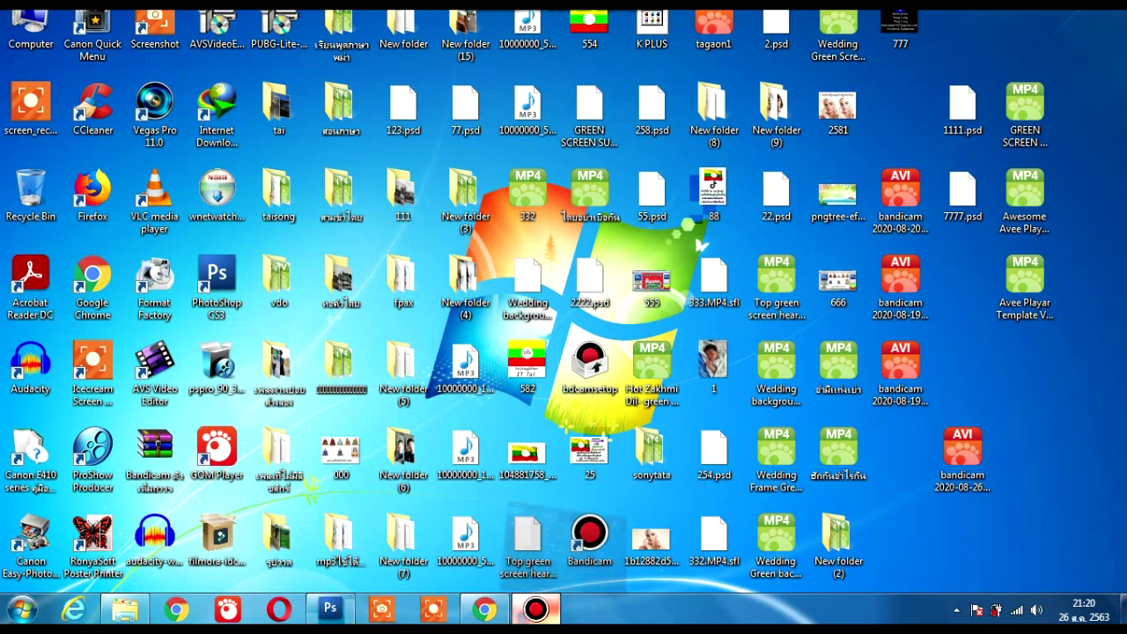